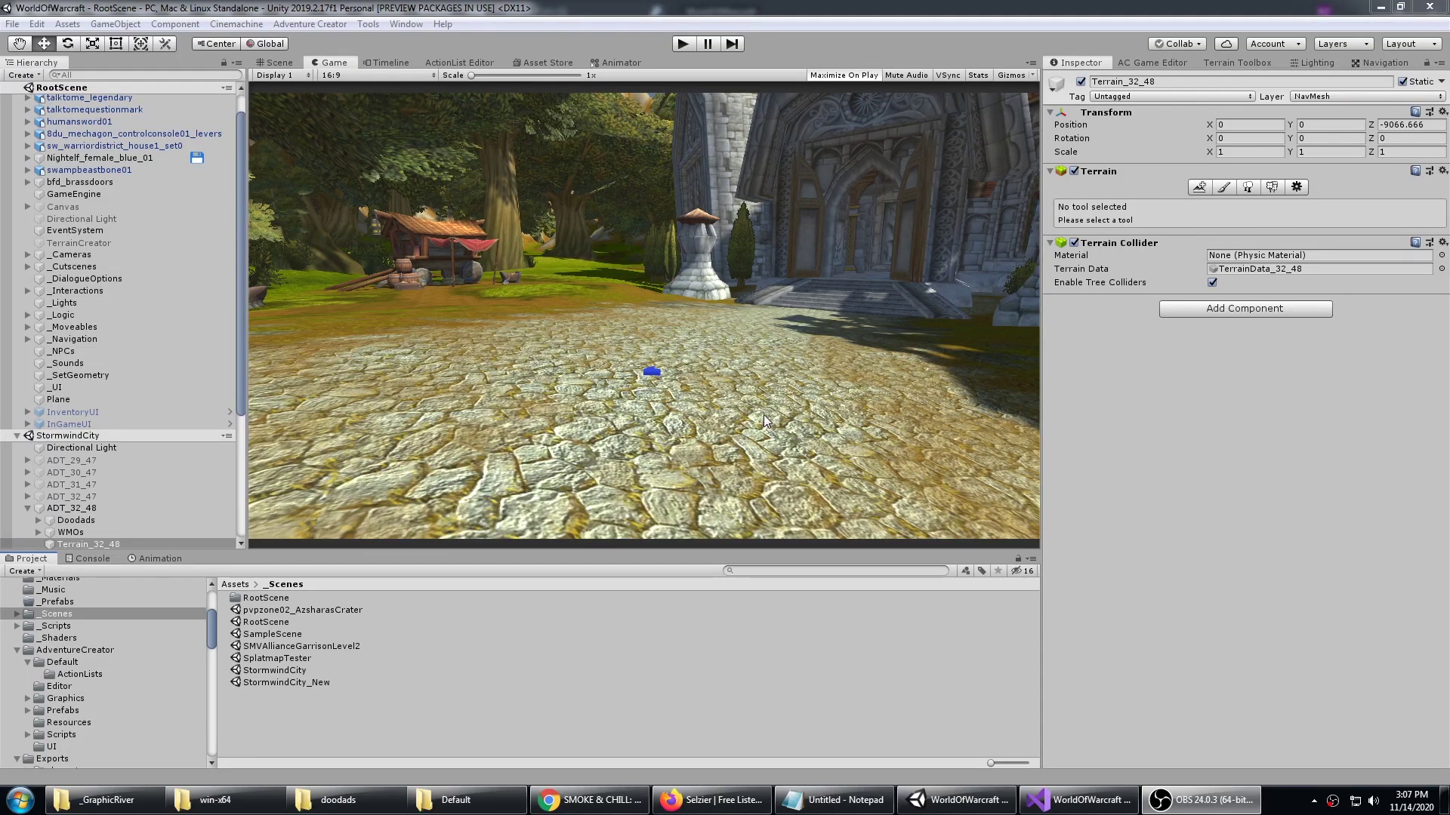
Step: Play-test the Stormwind City scene by walking the player around the cobblestones and dirt in front of the cathedral
left_click(739, 296)
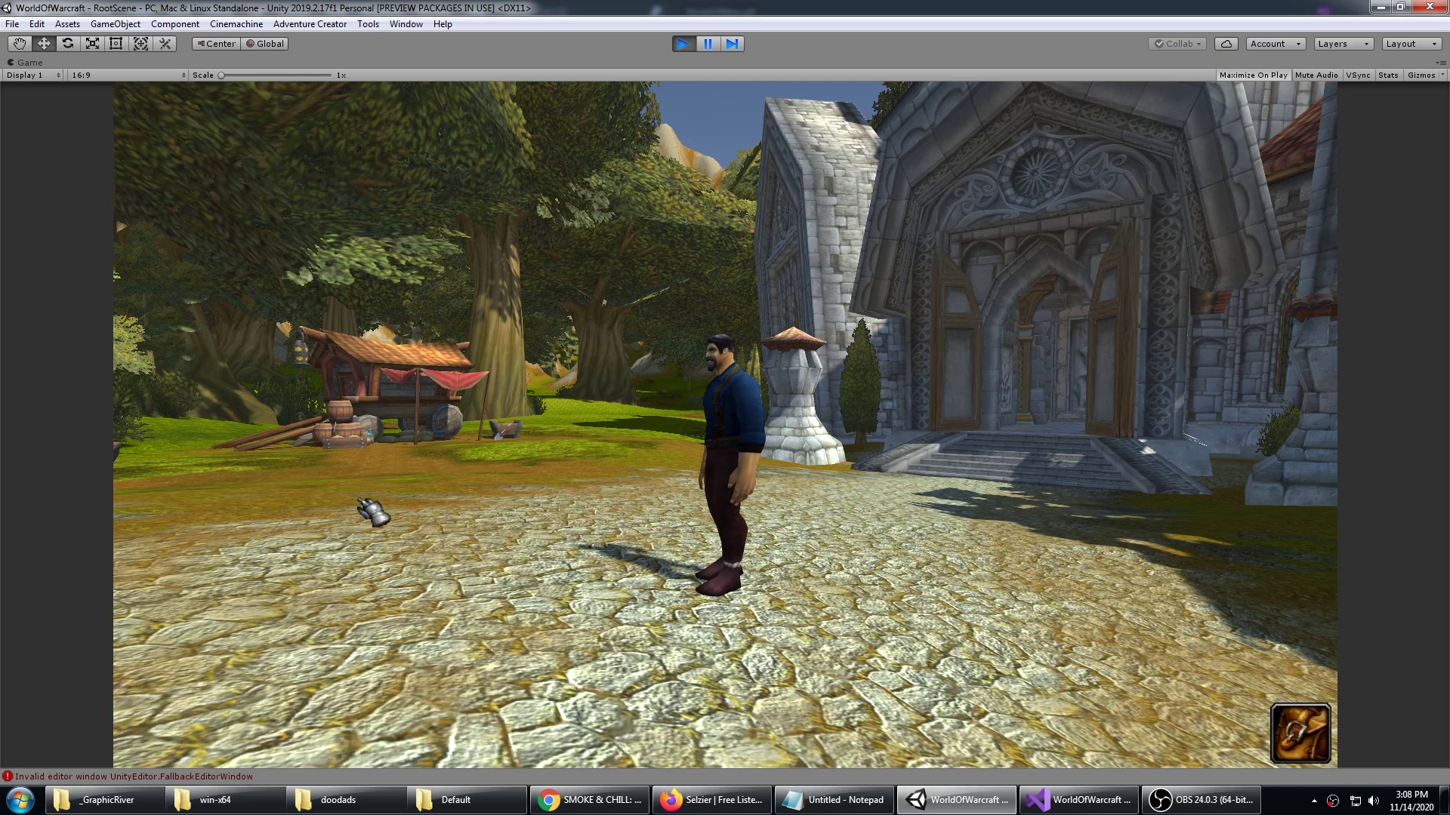
left_click(360, 501)
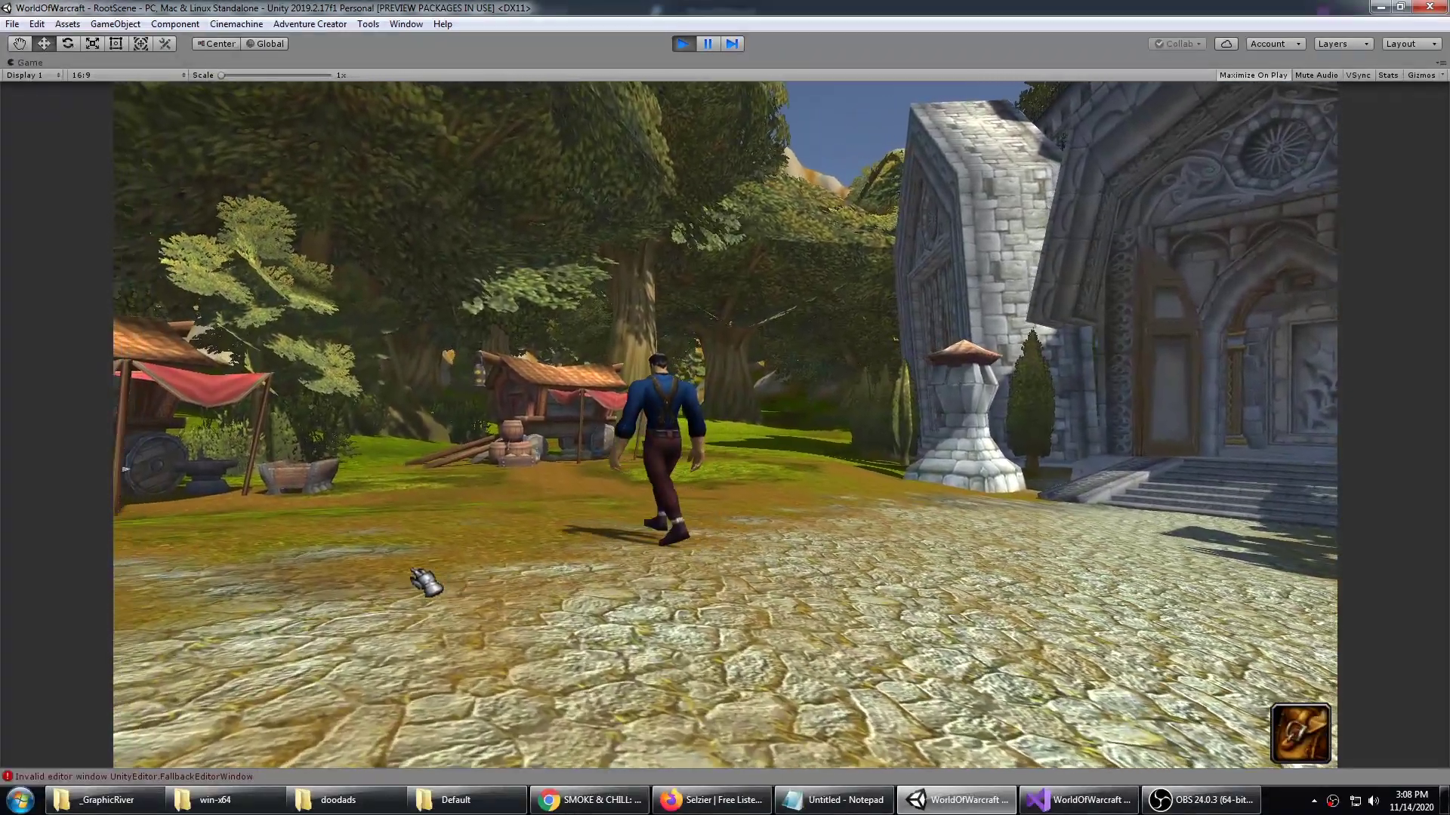
key("w")
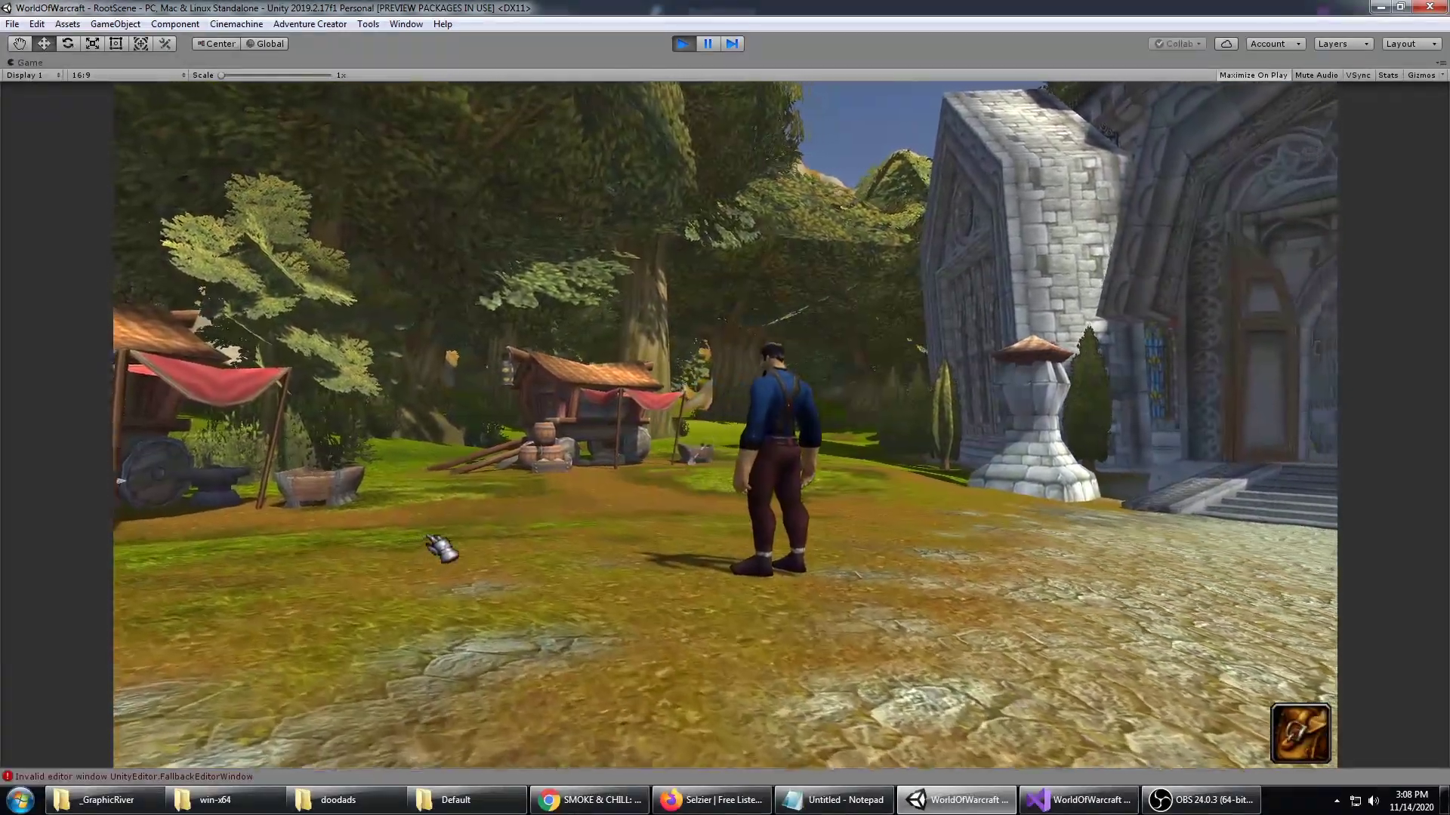
left_click(1162, 548)
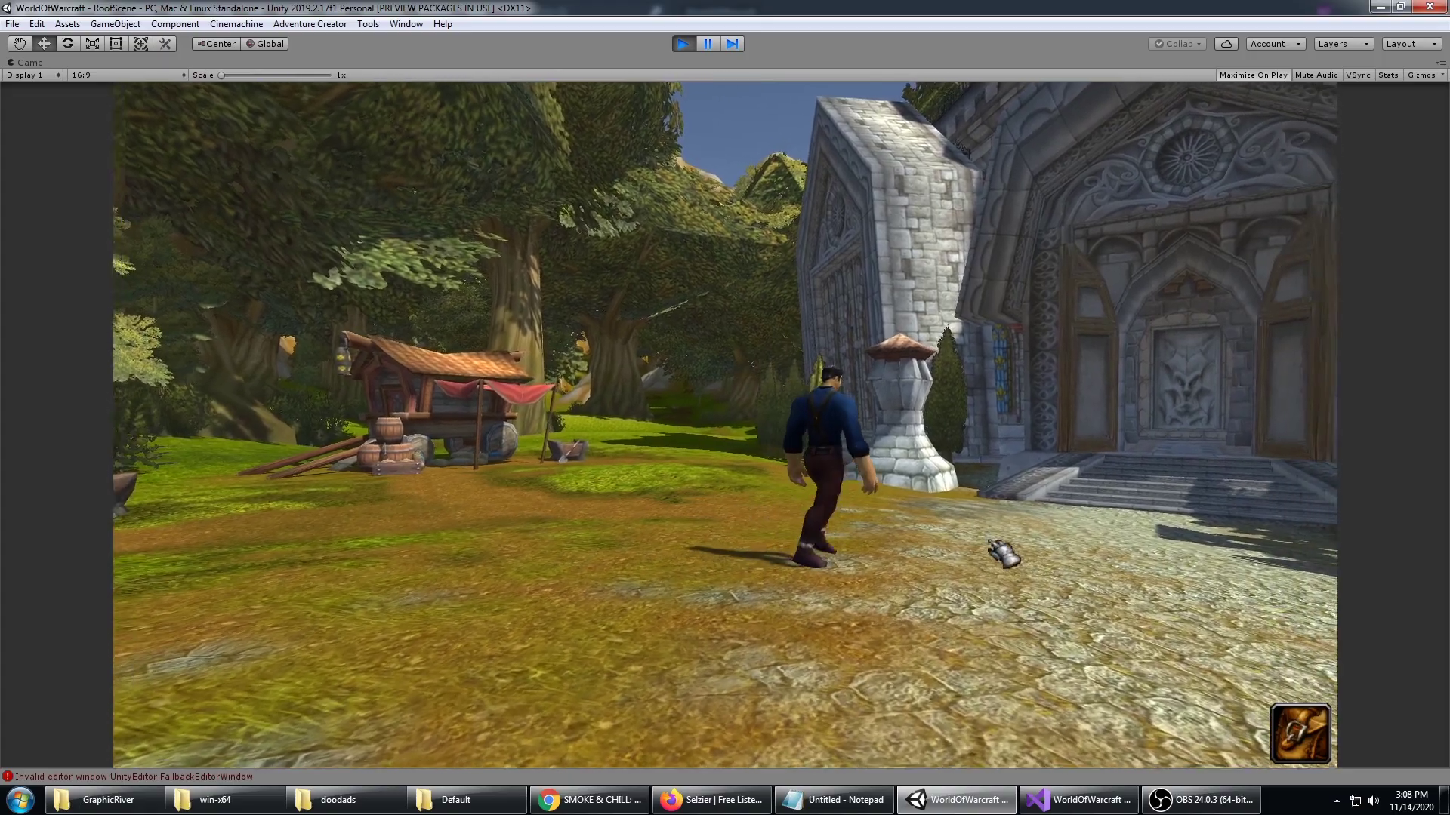
key("w")
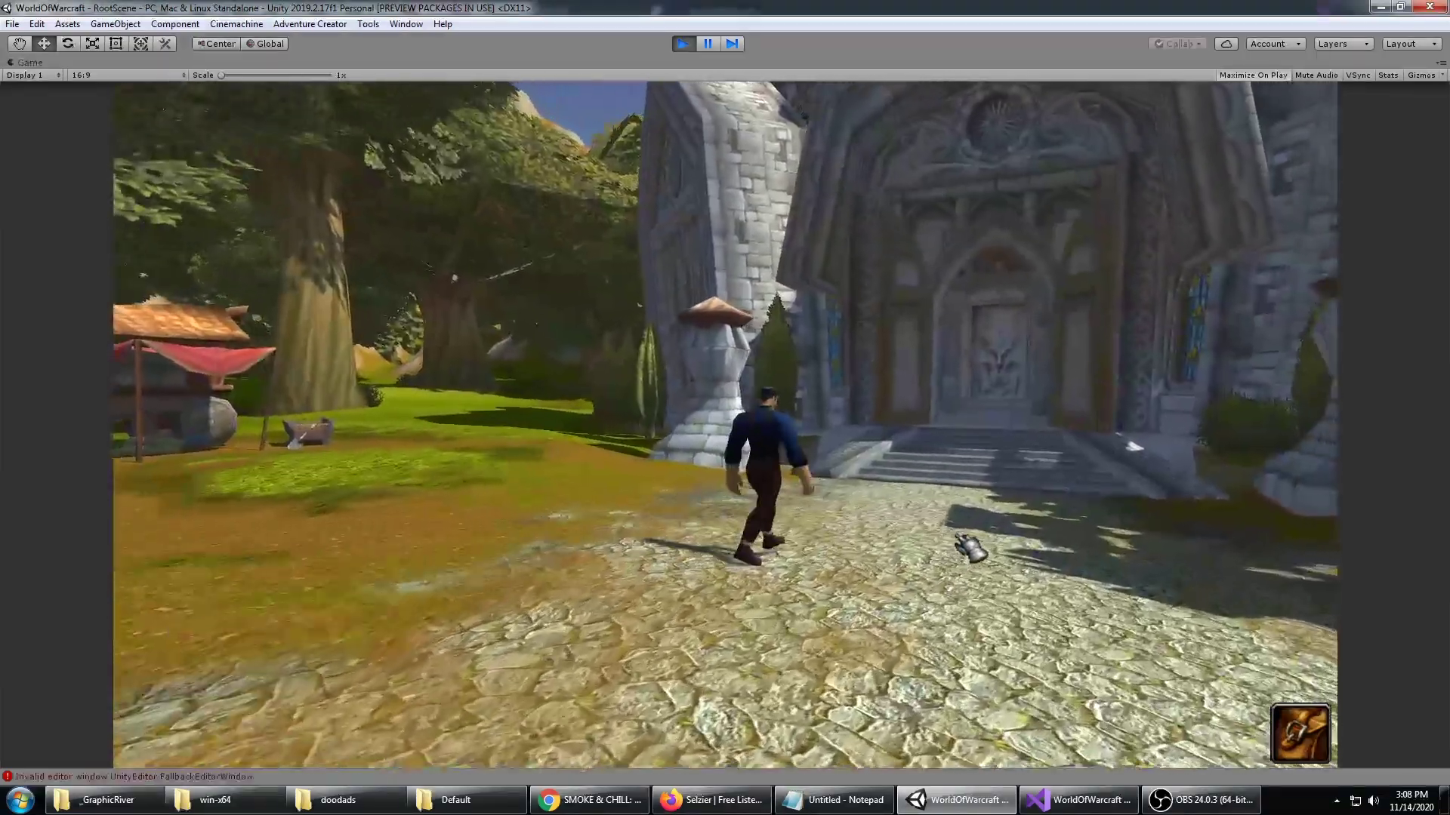
left_click(462, 552)
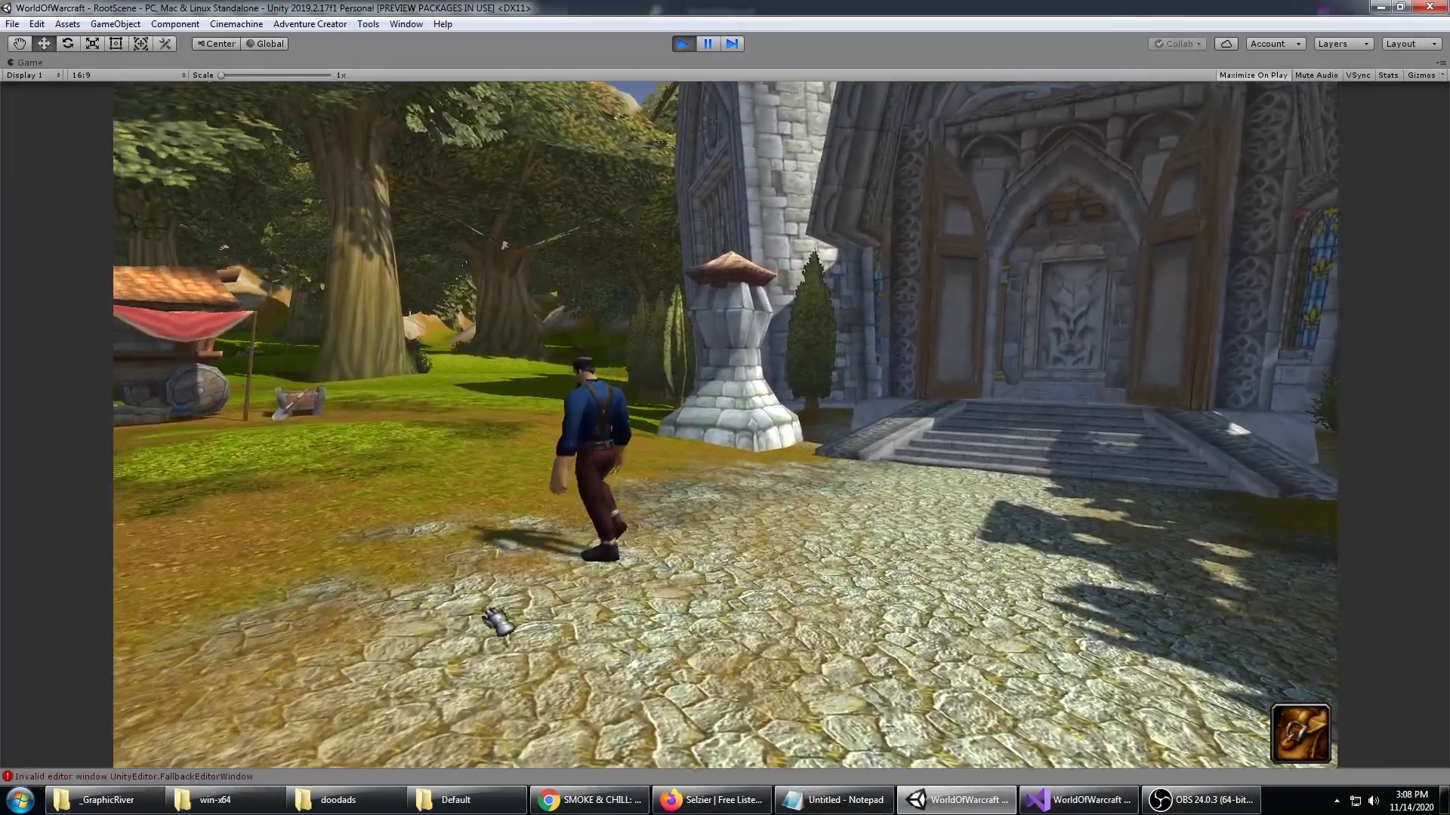
key("w")
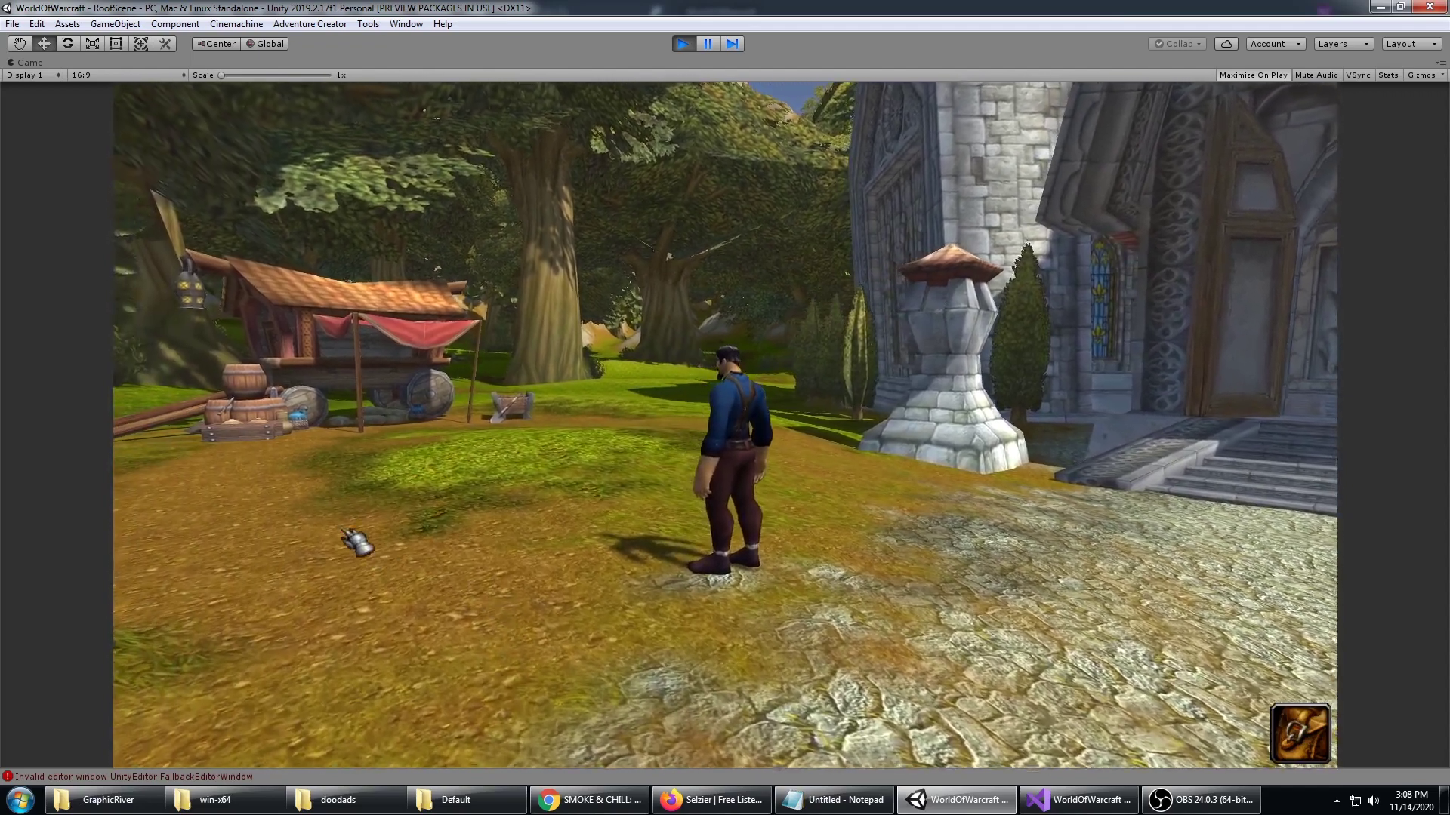
left_click(312, 529)
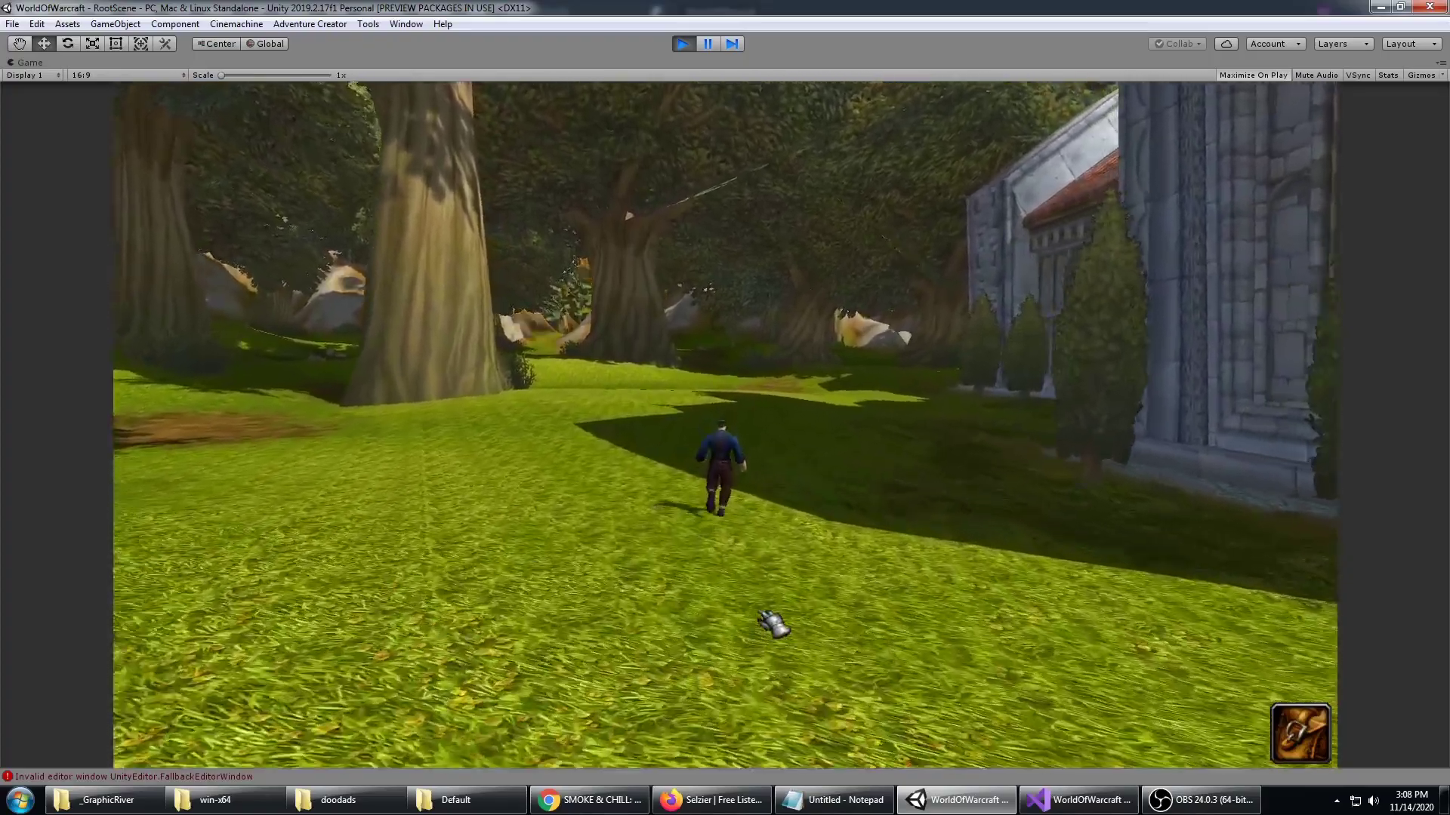
Step: Walk the player across the lawn beside the cathedral toward the large trees
key("w")
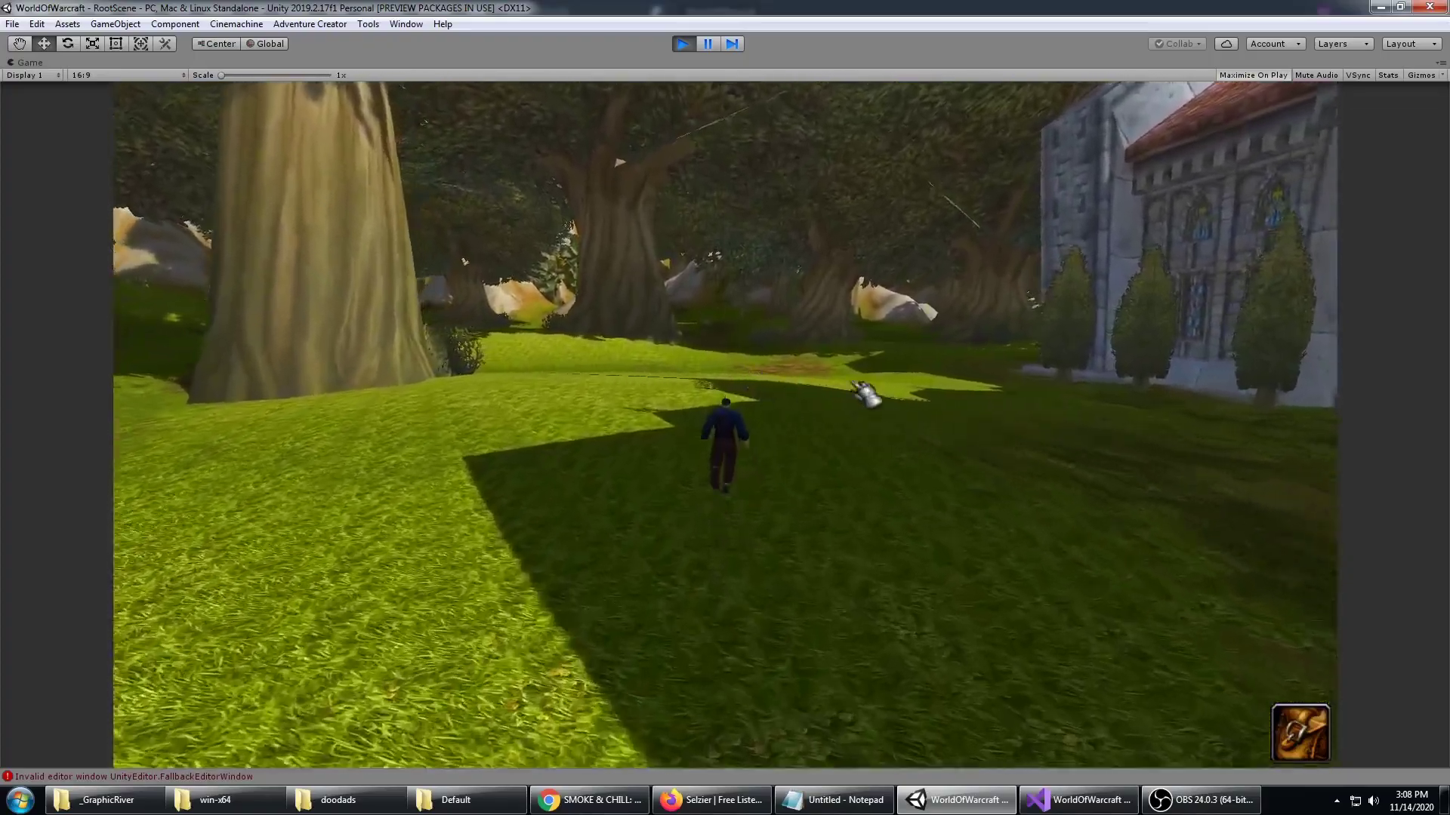
key("w")
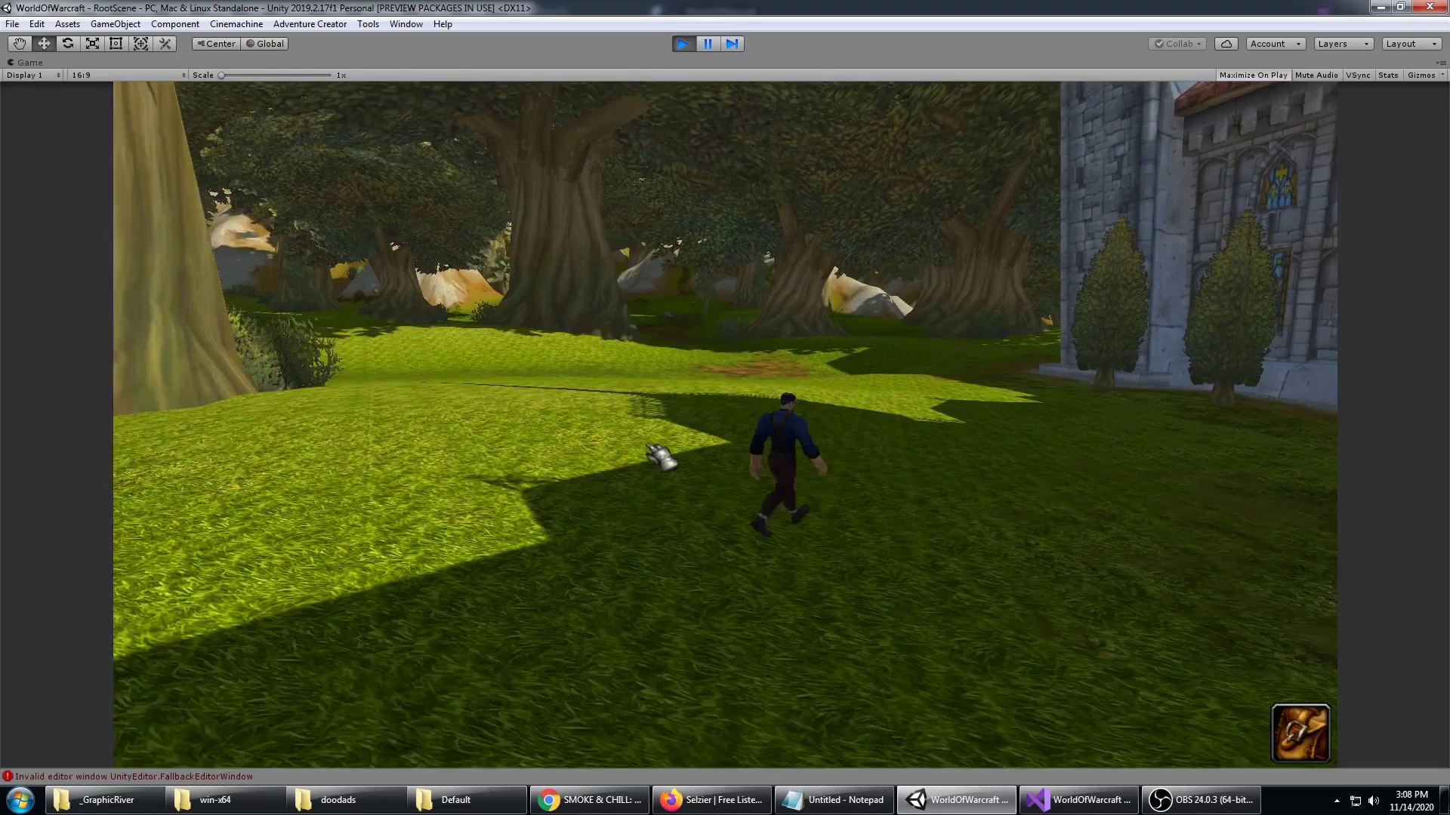
key("w")
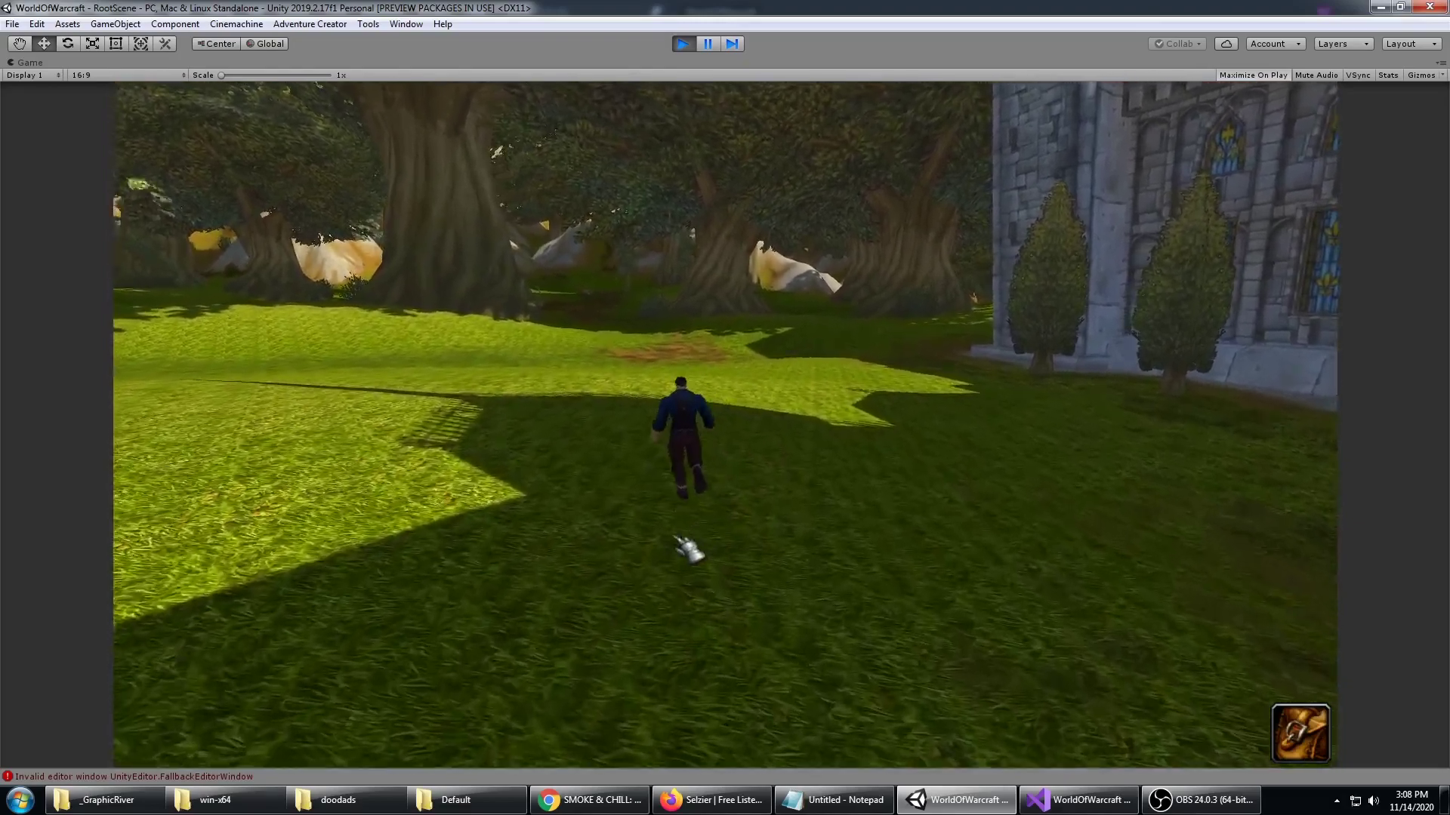
key("w")
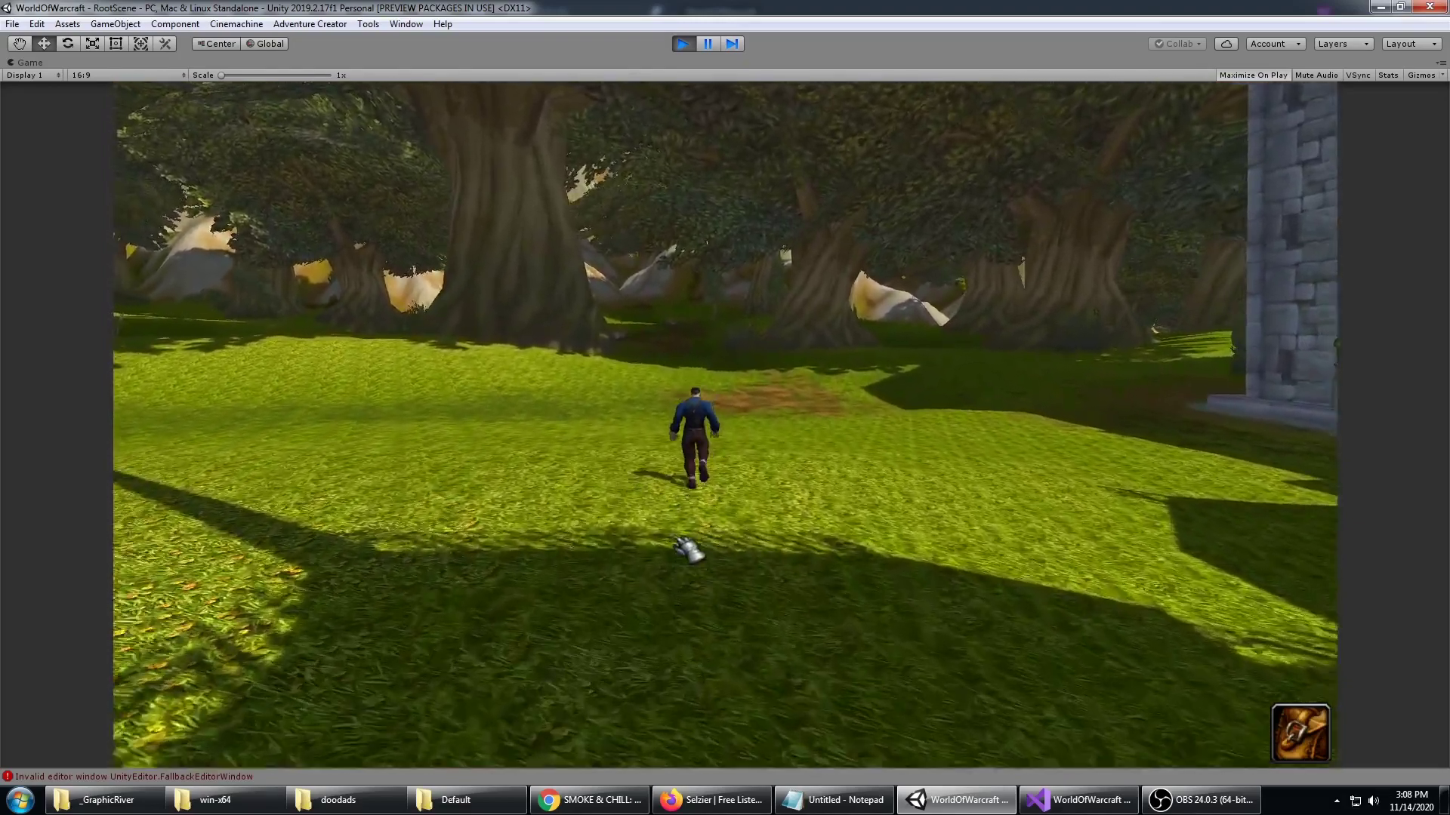
key("w")
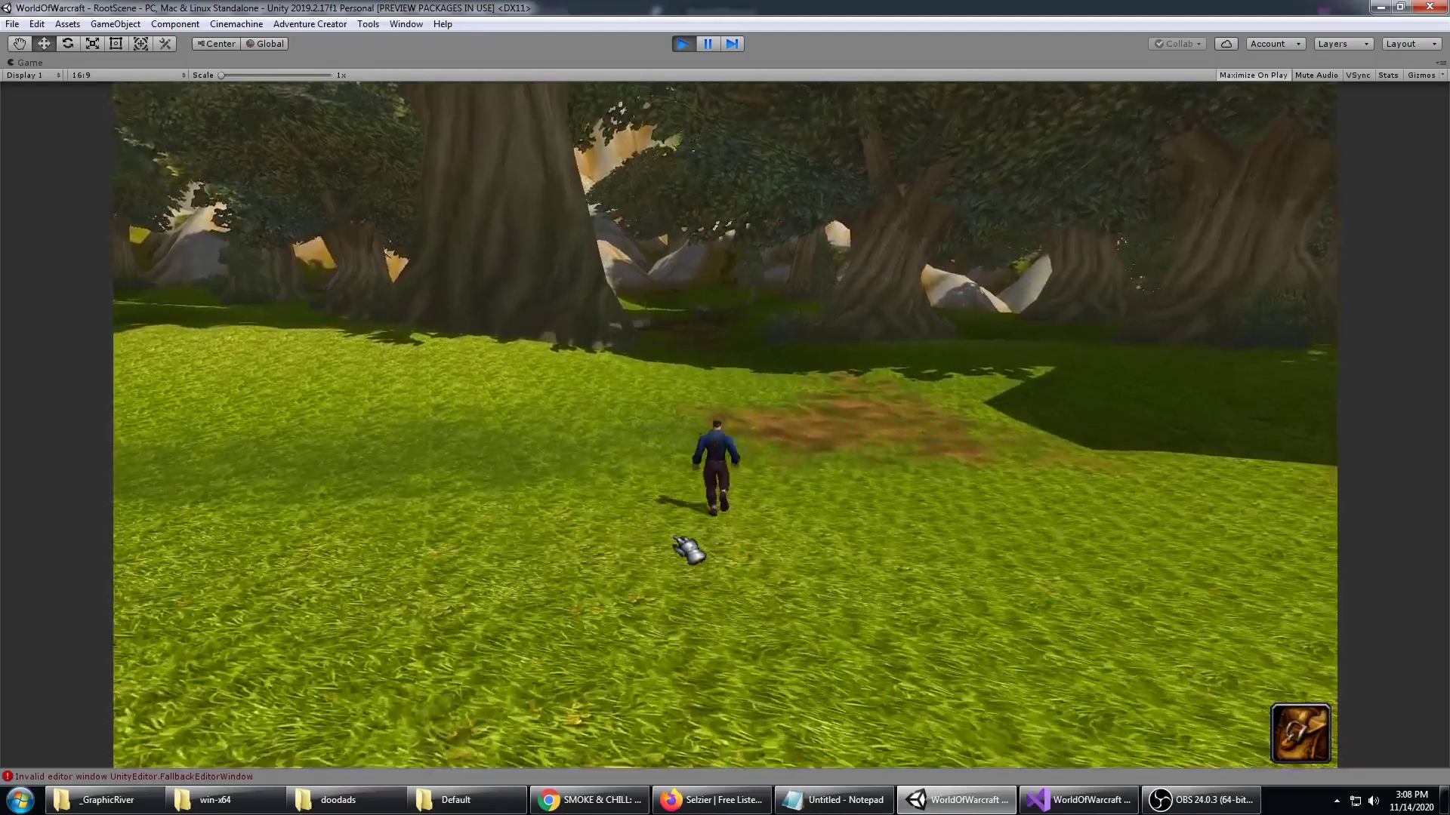
key("w")
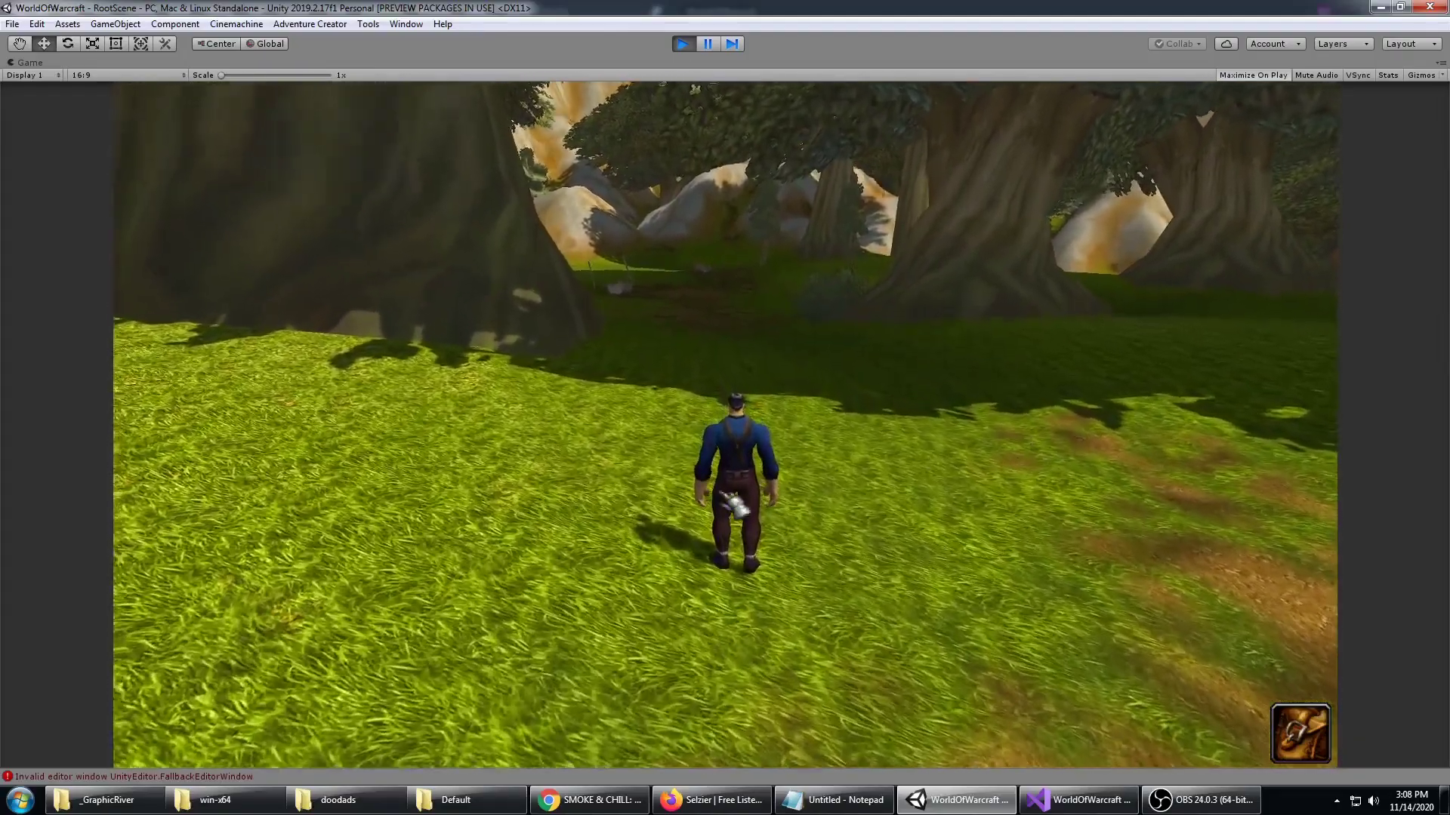
left_click(507, 571)
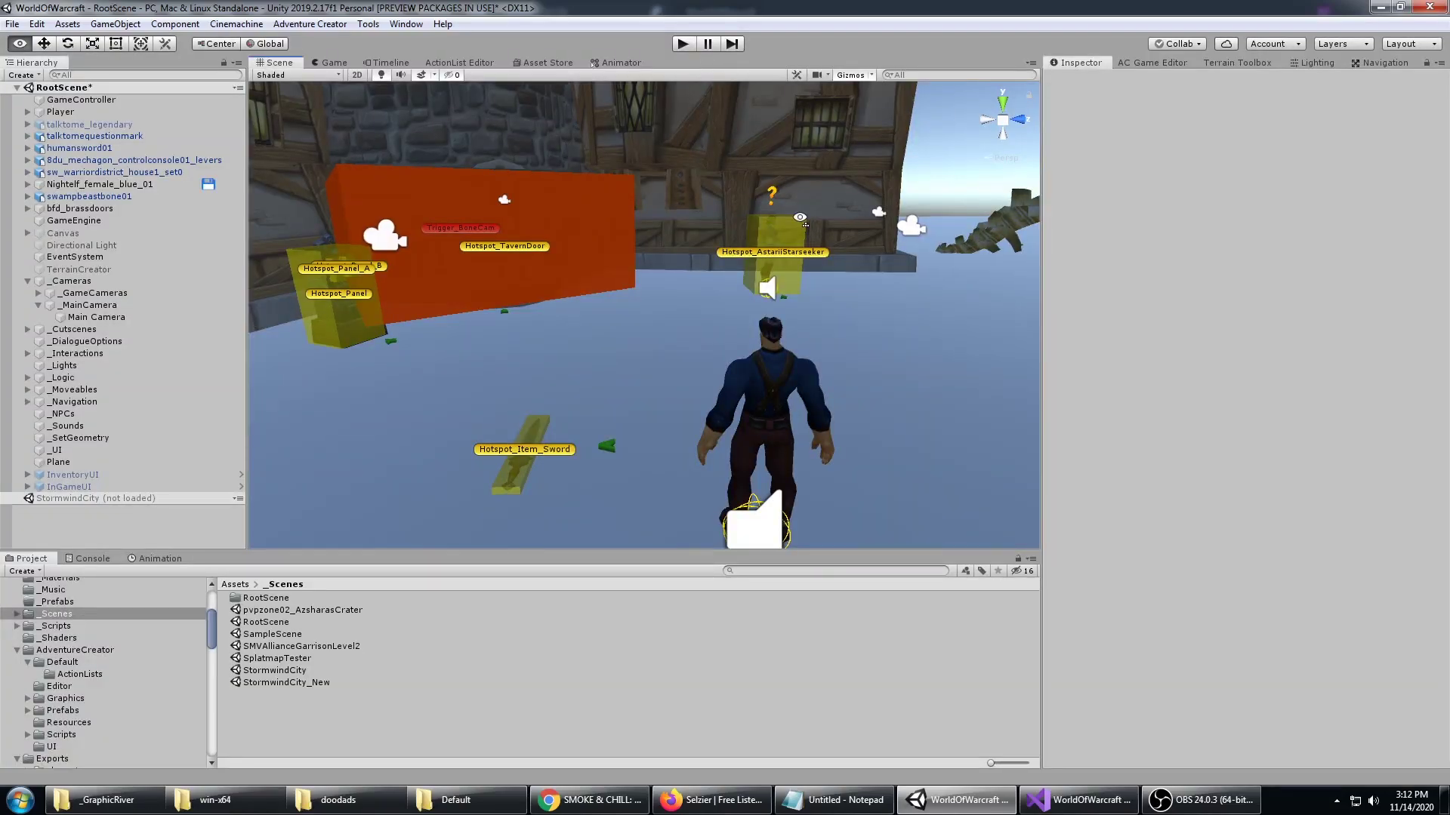
Step: Play-test RootScene and ask Astarii Starseeker what she knows of the Emerald Dream
right_click_drag(800, 218, 762, 194)
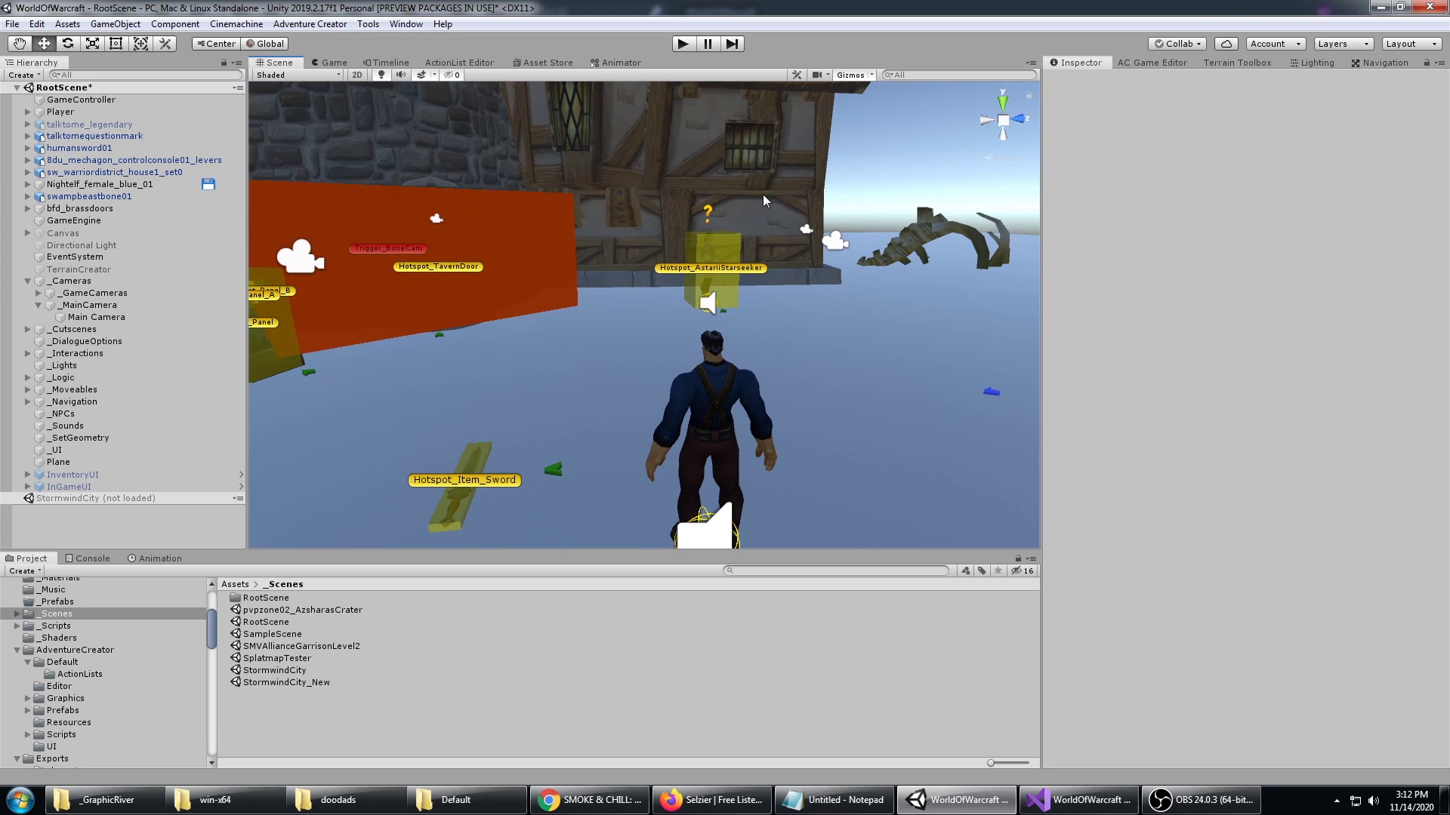
left_click(683, 46)
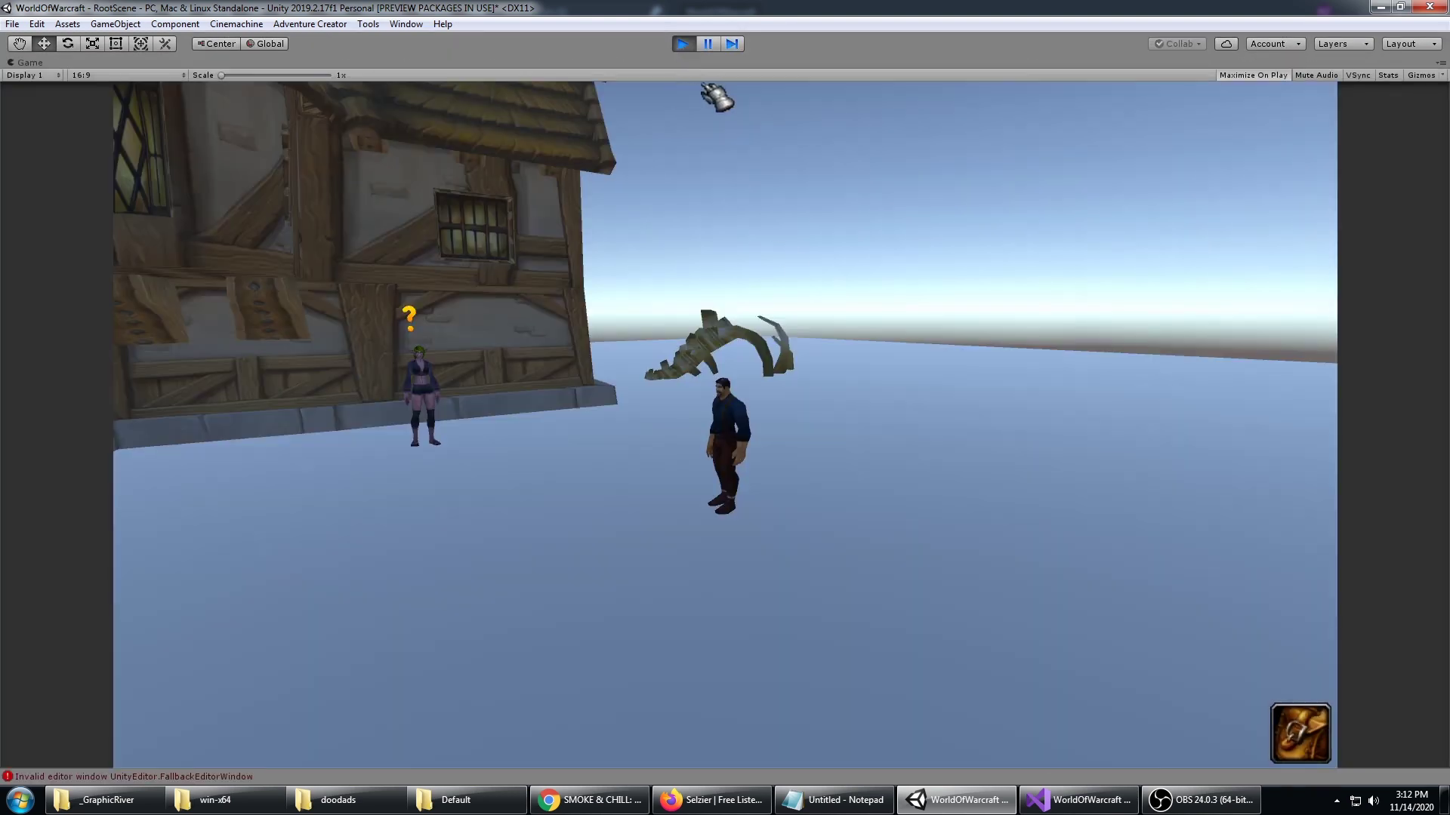
left_click(469, 533)
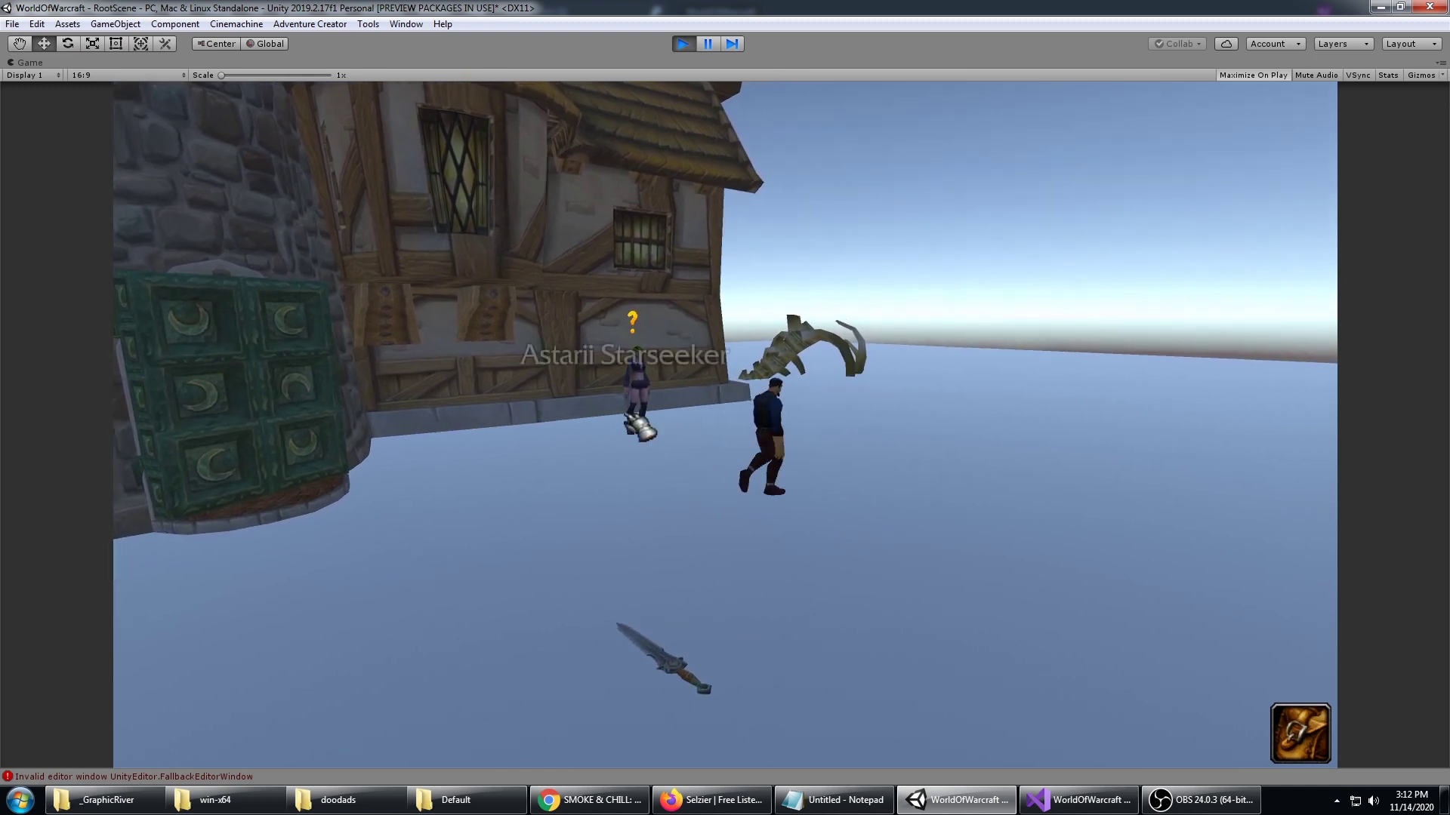
left_click(554, 404)
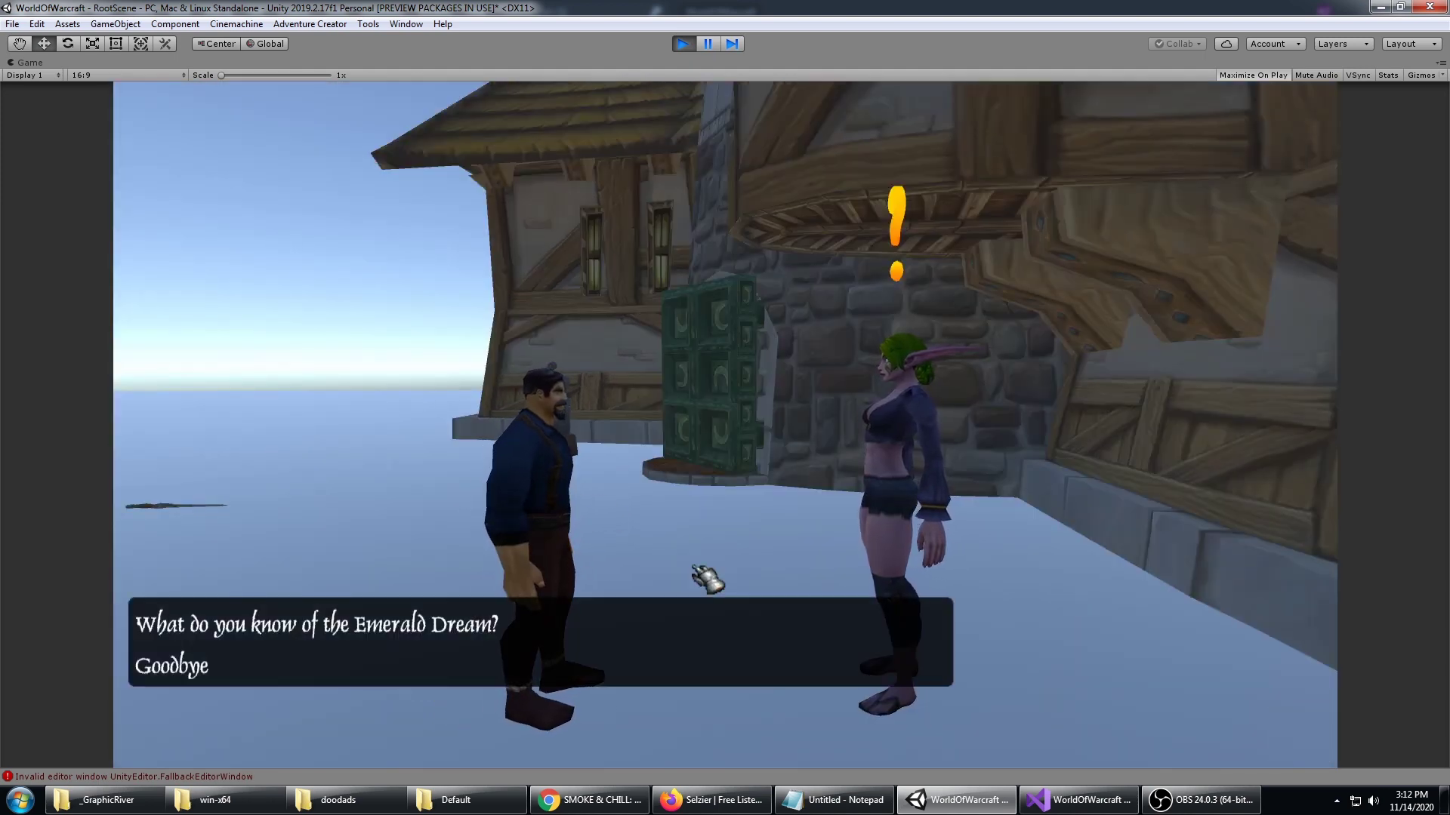
left_click(329, 626)
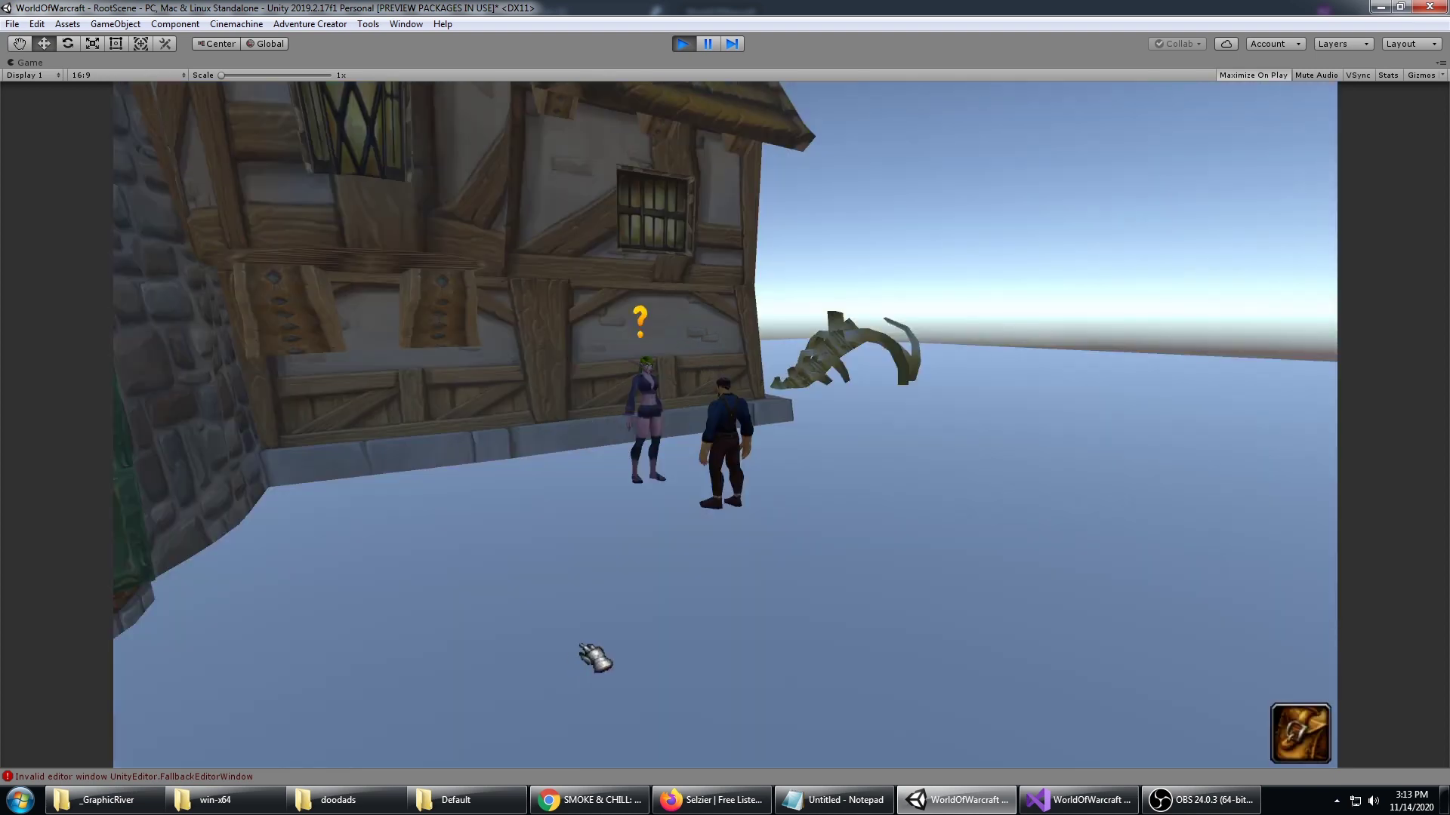
Step: Walk the player away from Astarii Starseeker, pick up the sword on the ground, and stop the play test
left_click(730, 560)
left_click(729, 652)
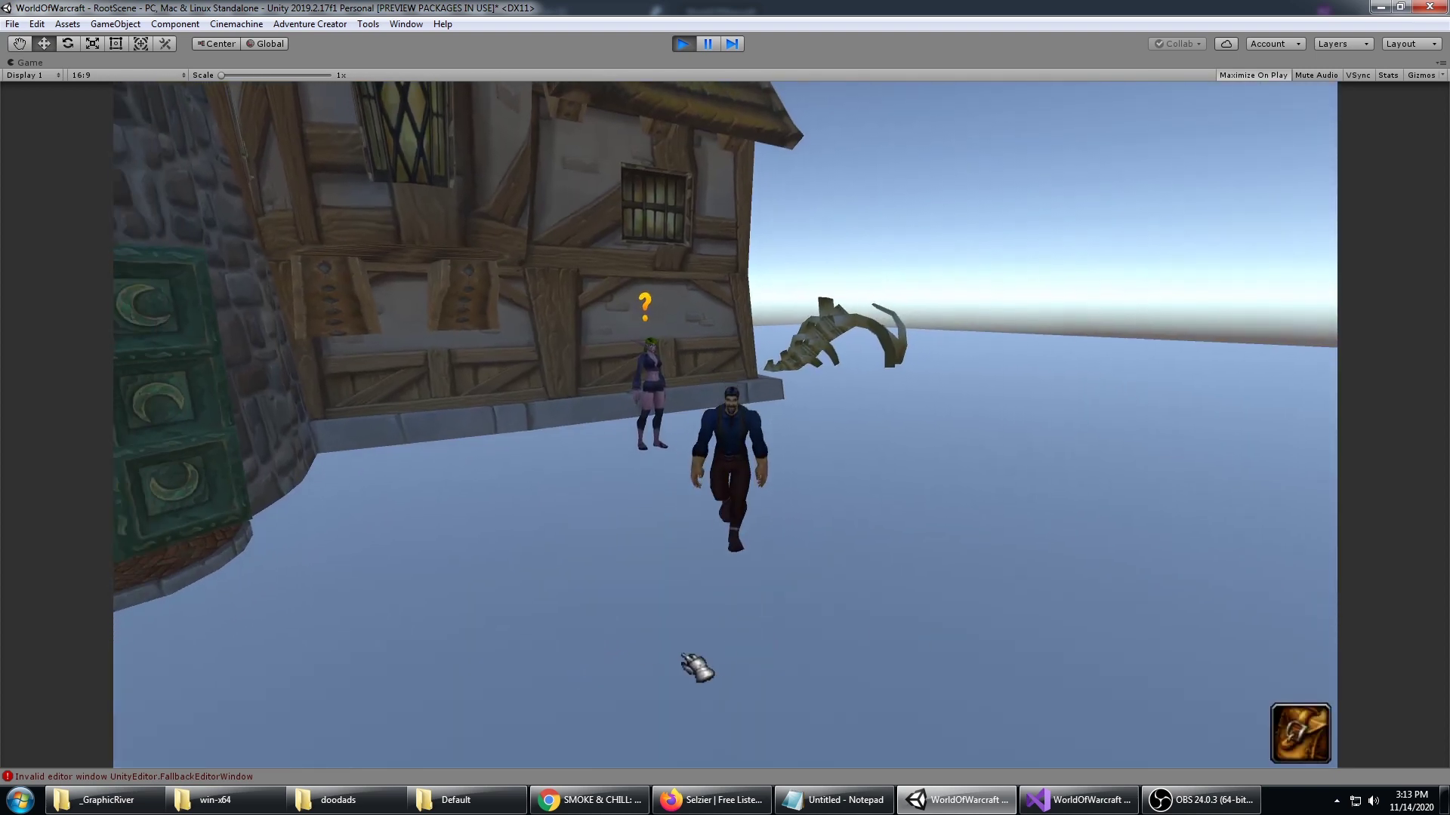
left_click(594, 671)
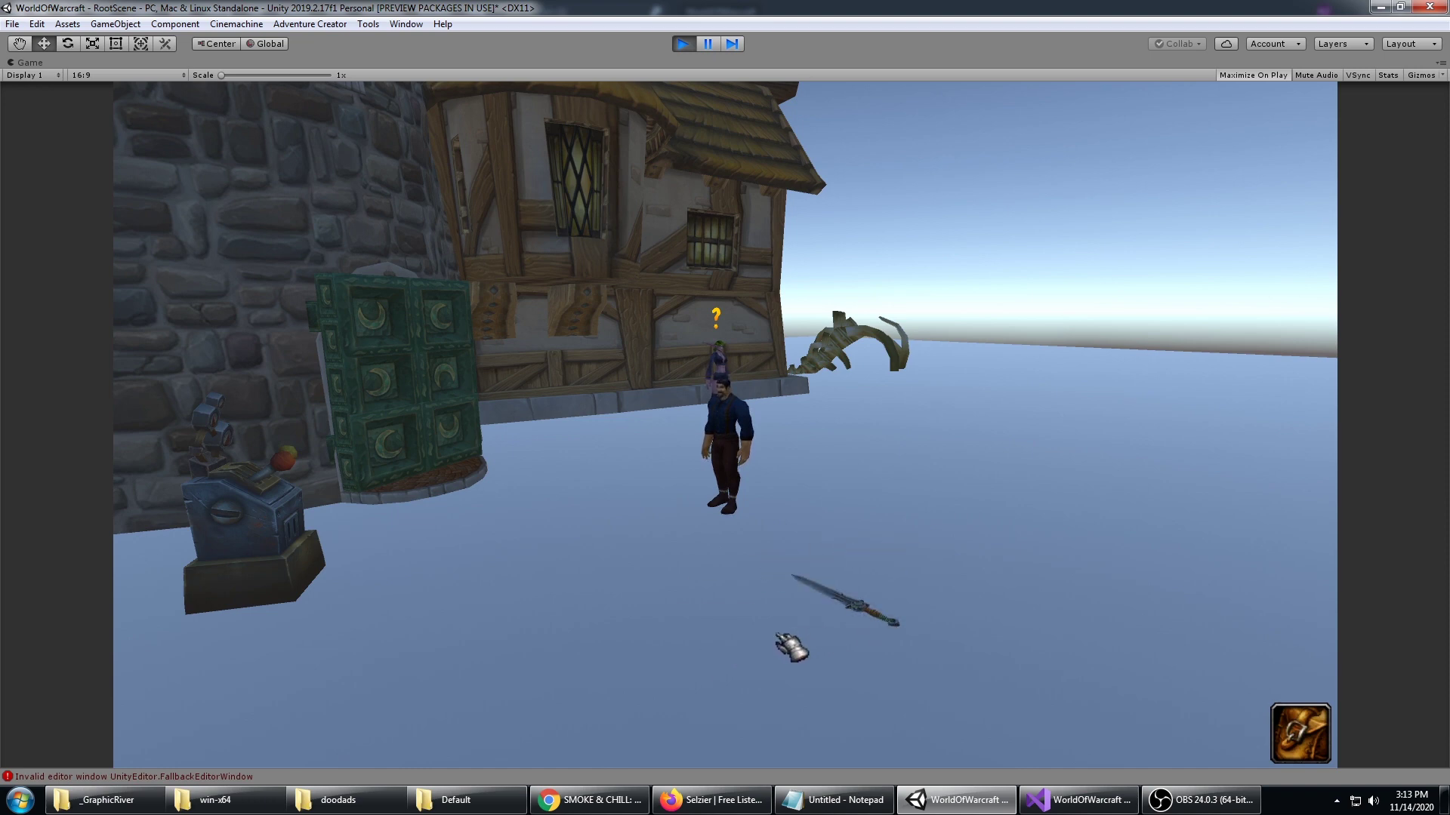
left_click(661, 537)
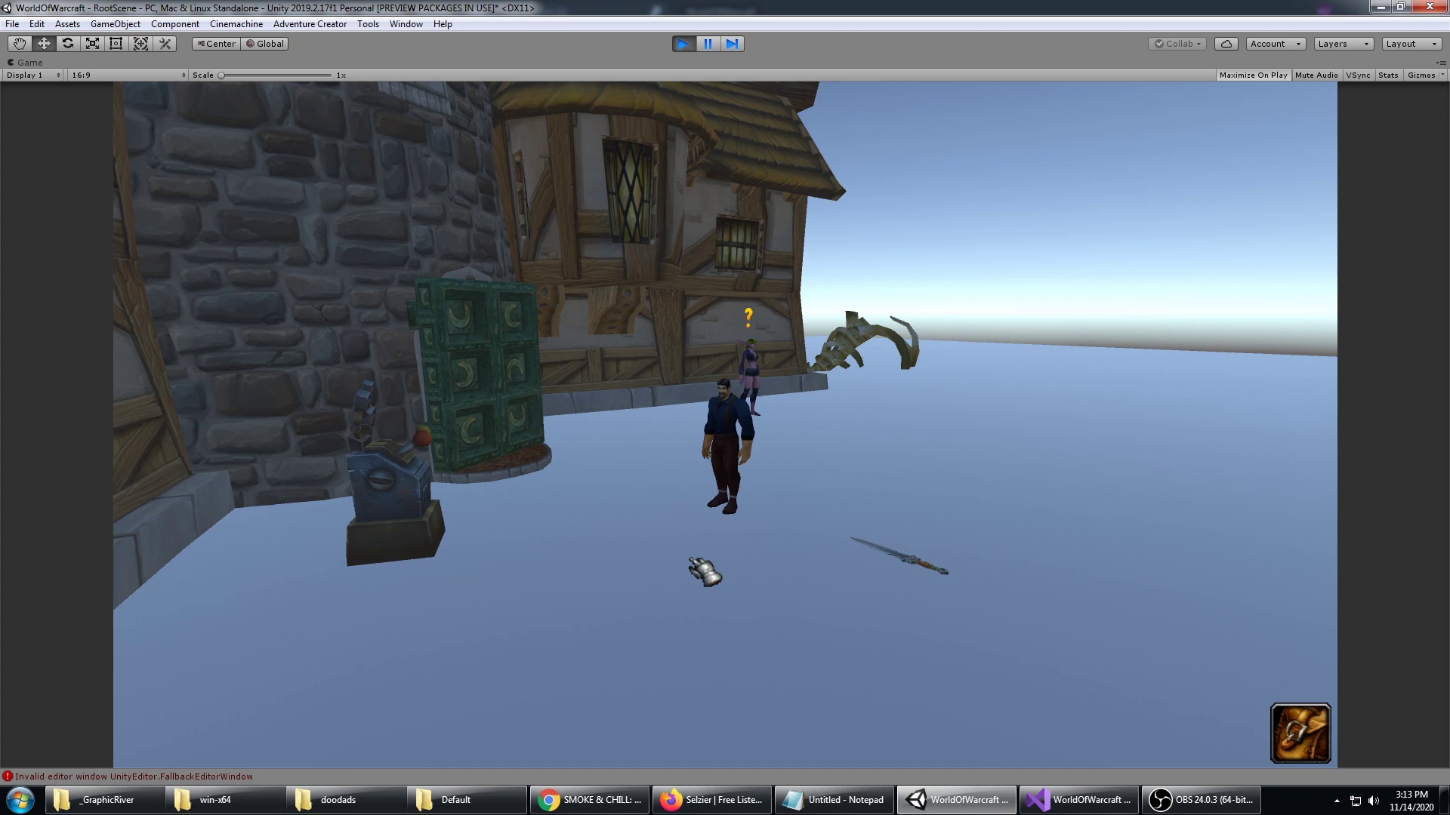
left_click(915, 562)
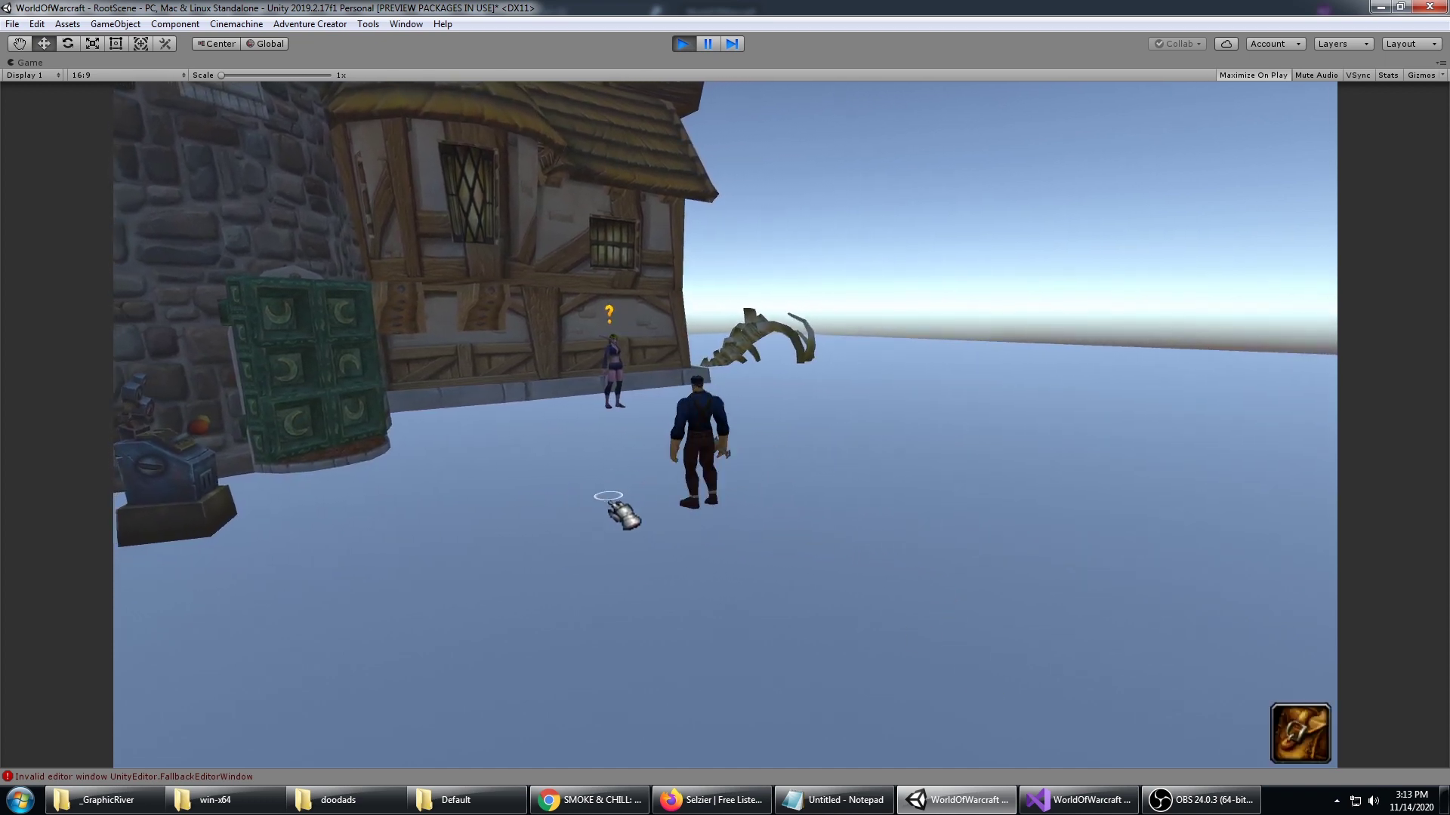
left_click(684, 45)
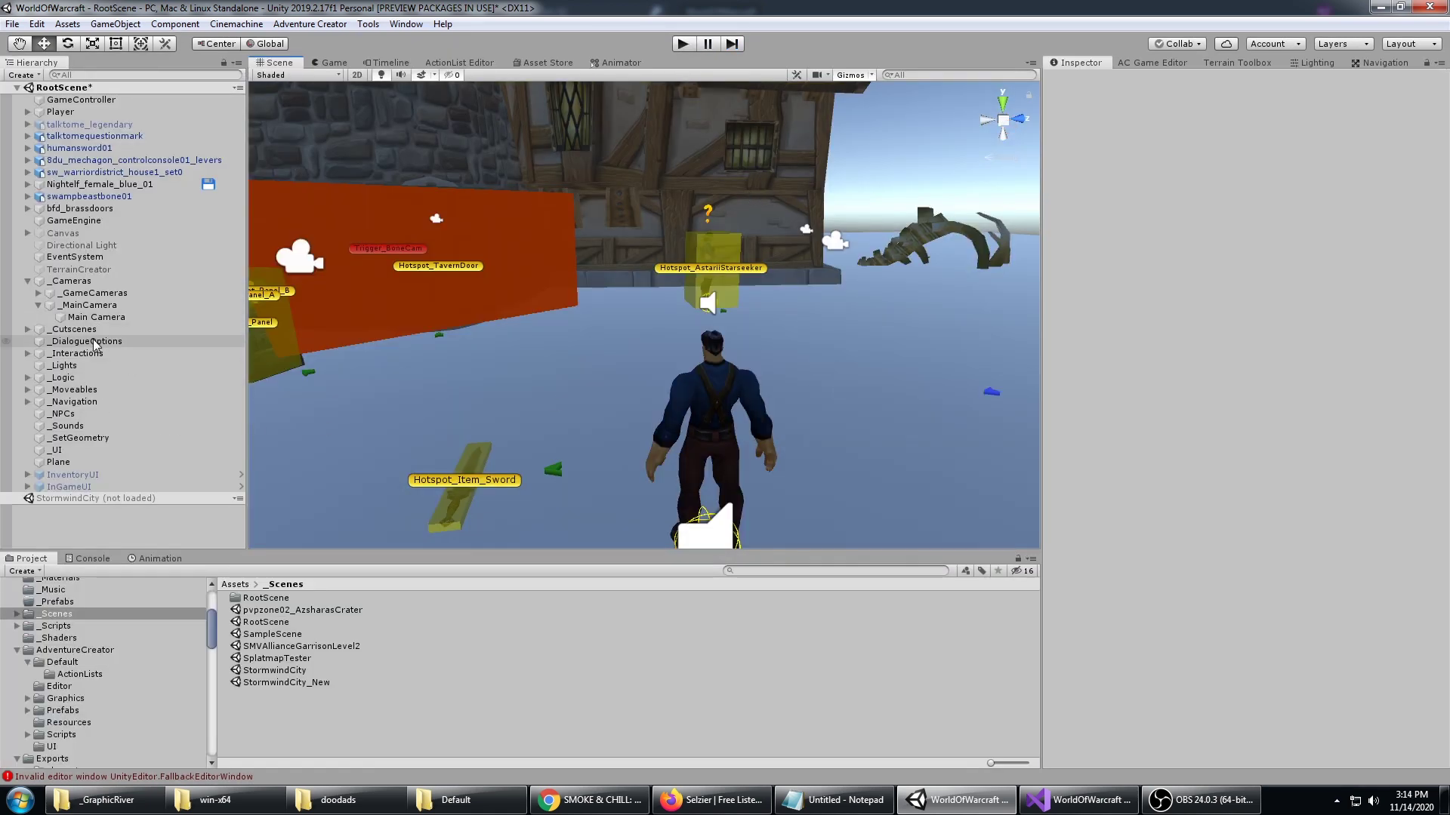
Step: Enable facing after moving for the Use interaction of Hotspot_Item_Sword, found among the scene's logic hotspots
left_click(97, 378)
key("Right")
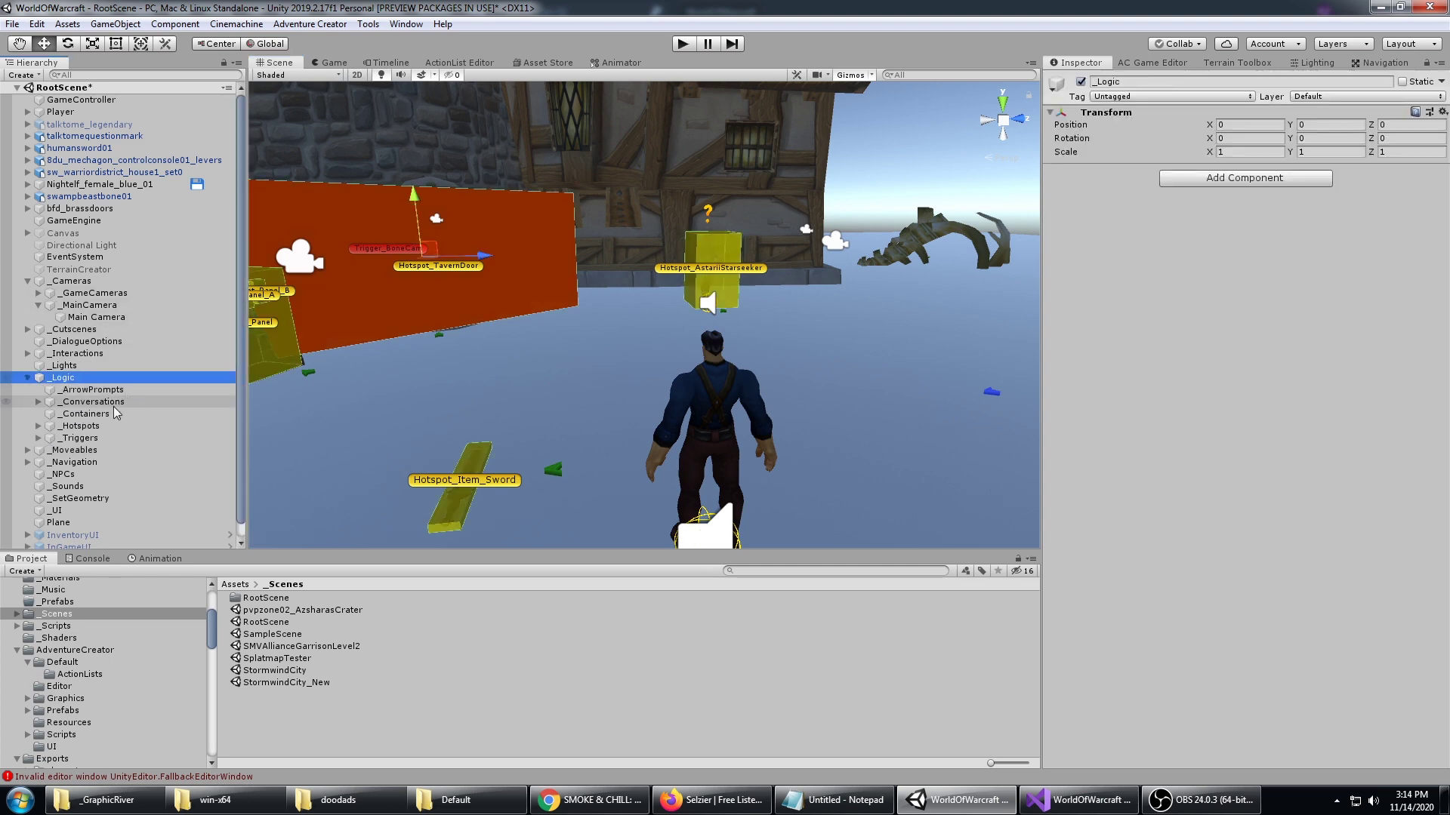
left_click(112, 427)
key("Right")
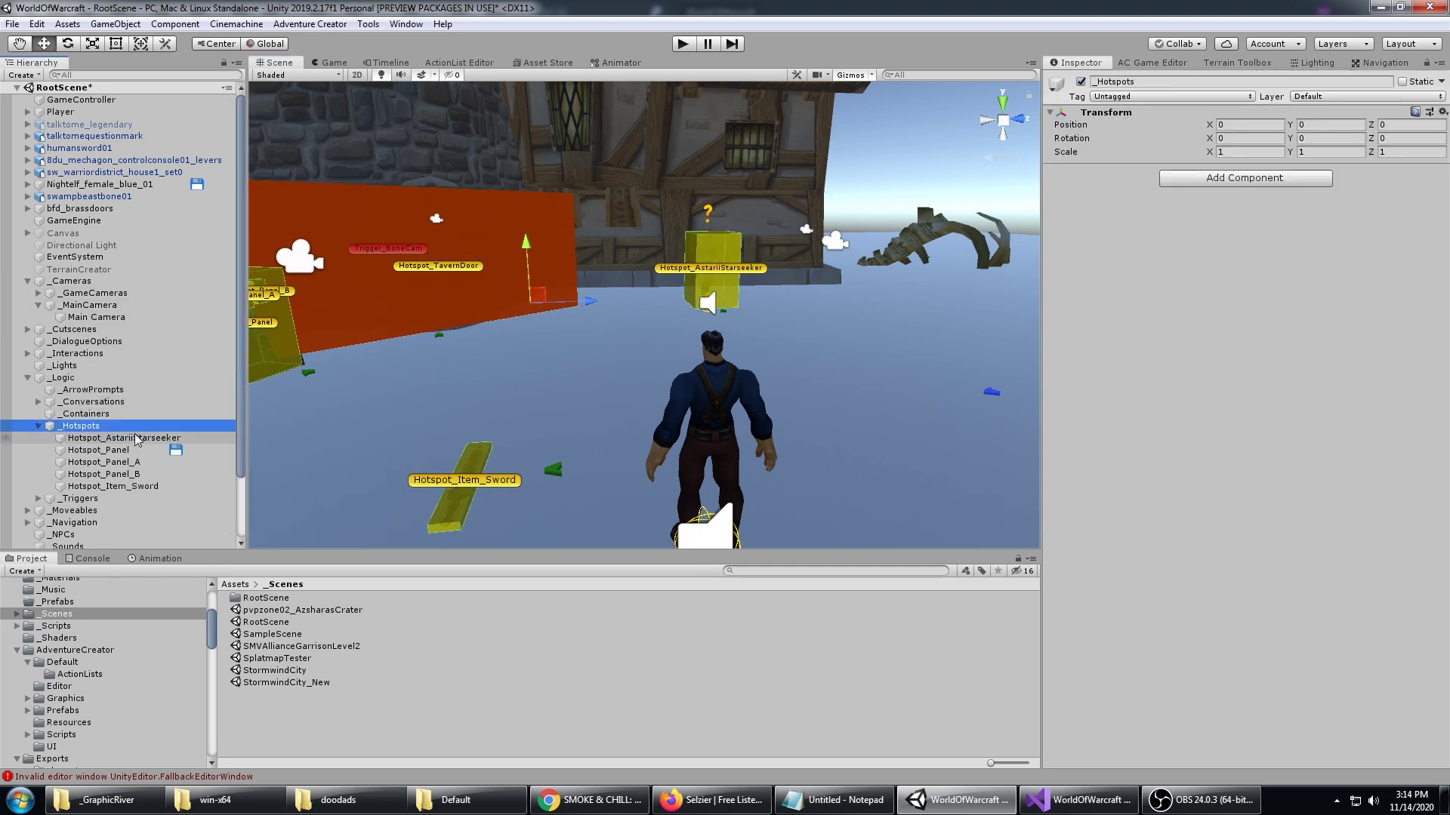
left_click(155, 488)
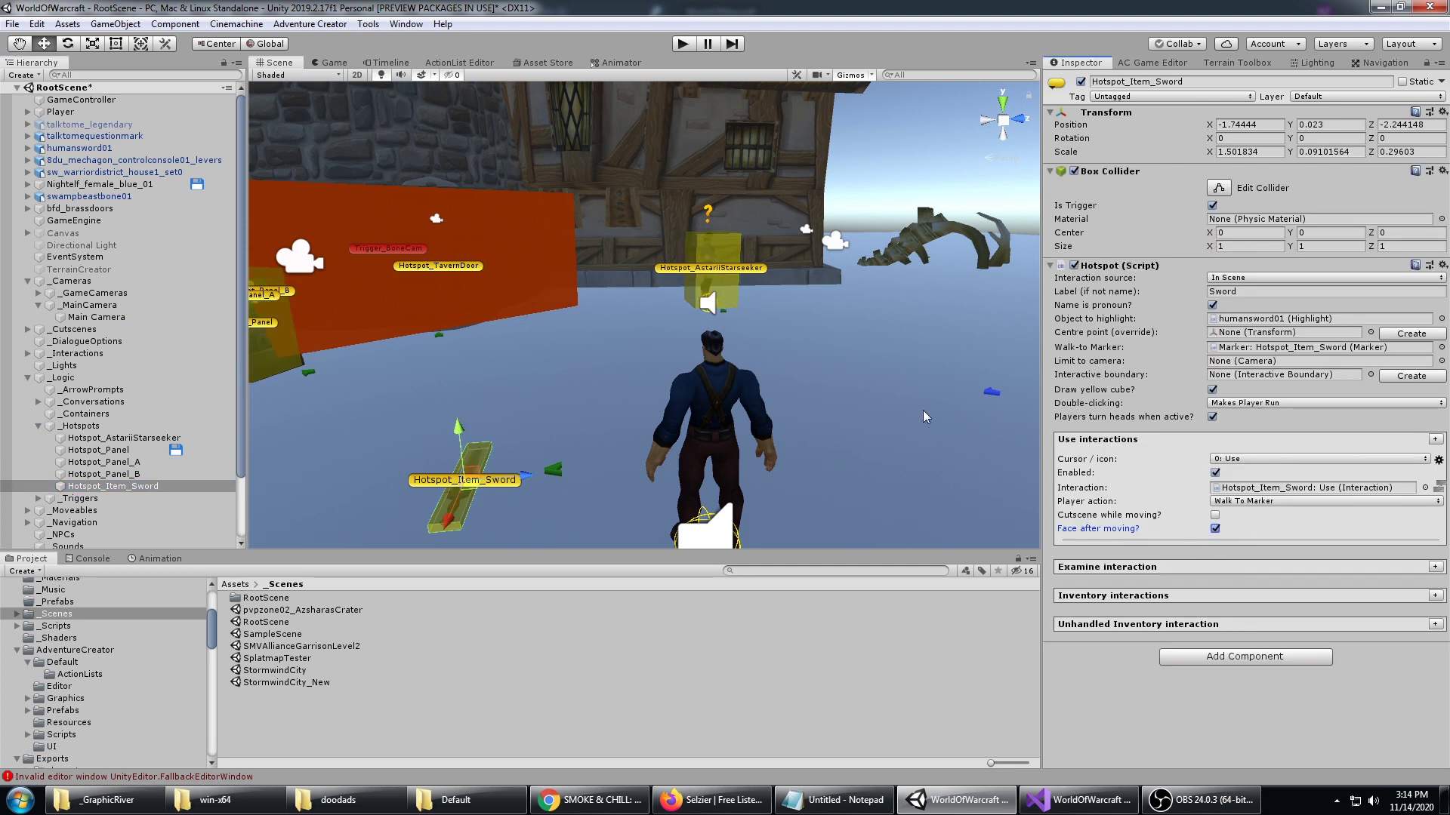
Step: Play-test RootScene again, have the player pick up the sword, and walk around carrying it
left_click(682, 44)
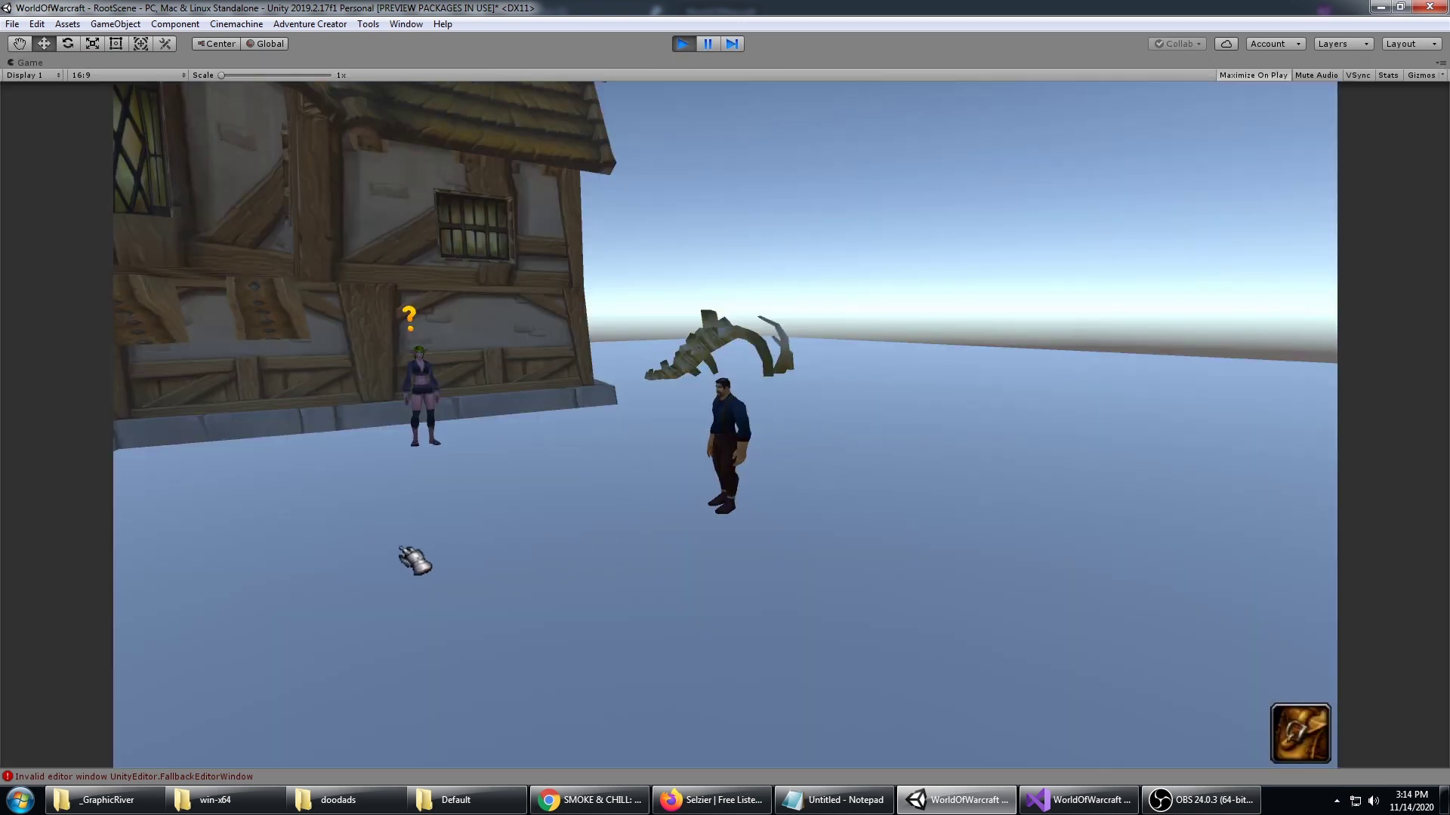
left_click(349, 585)
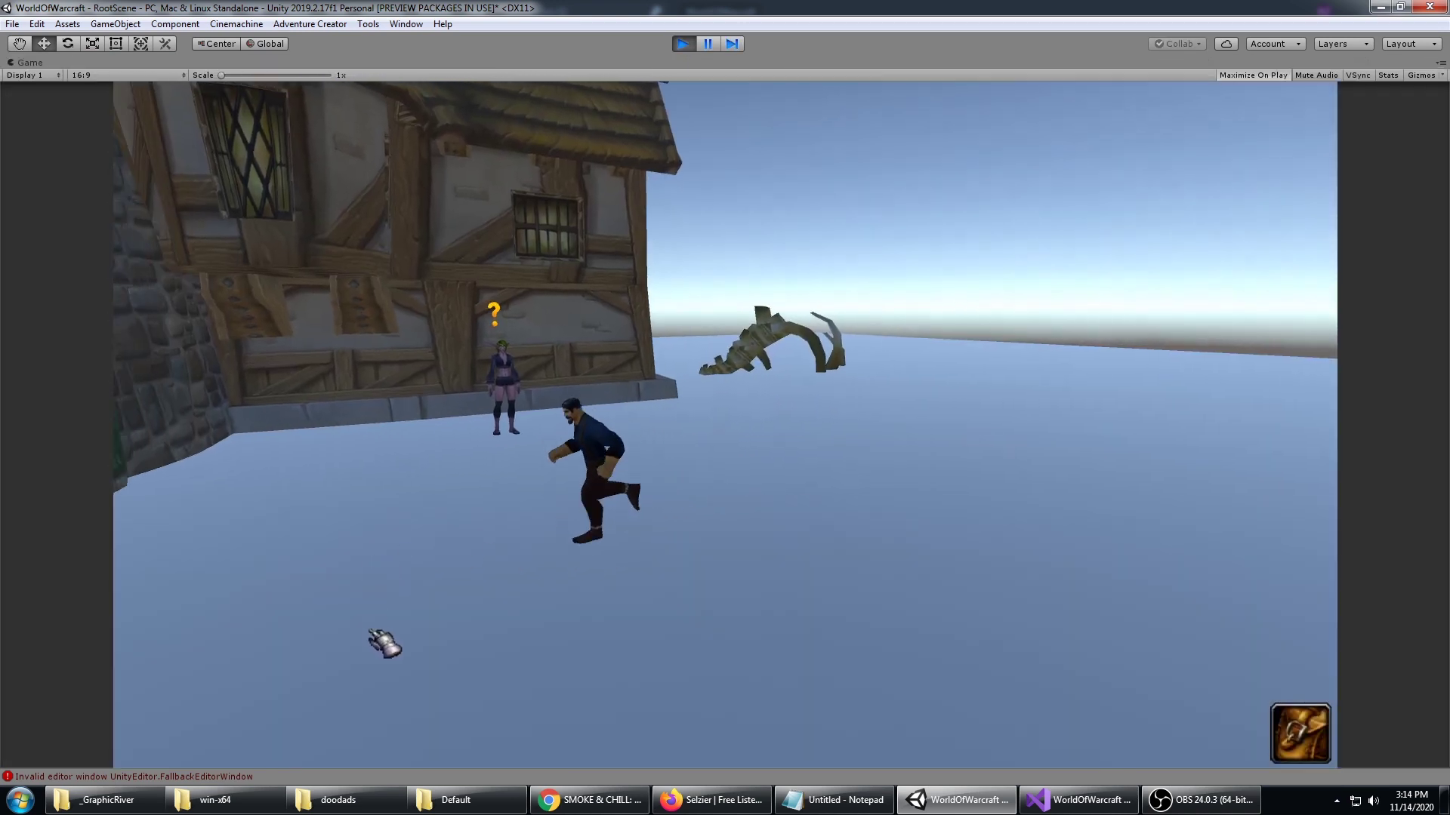
left_click(542, 613)
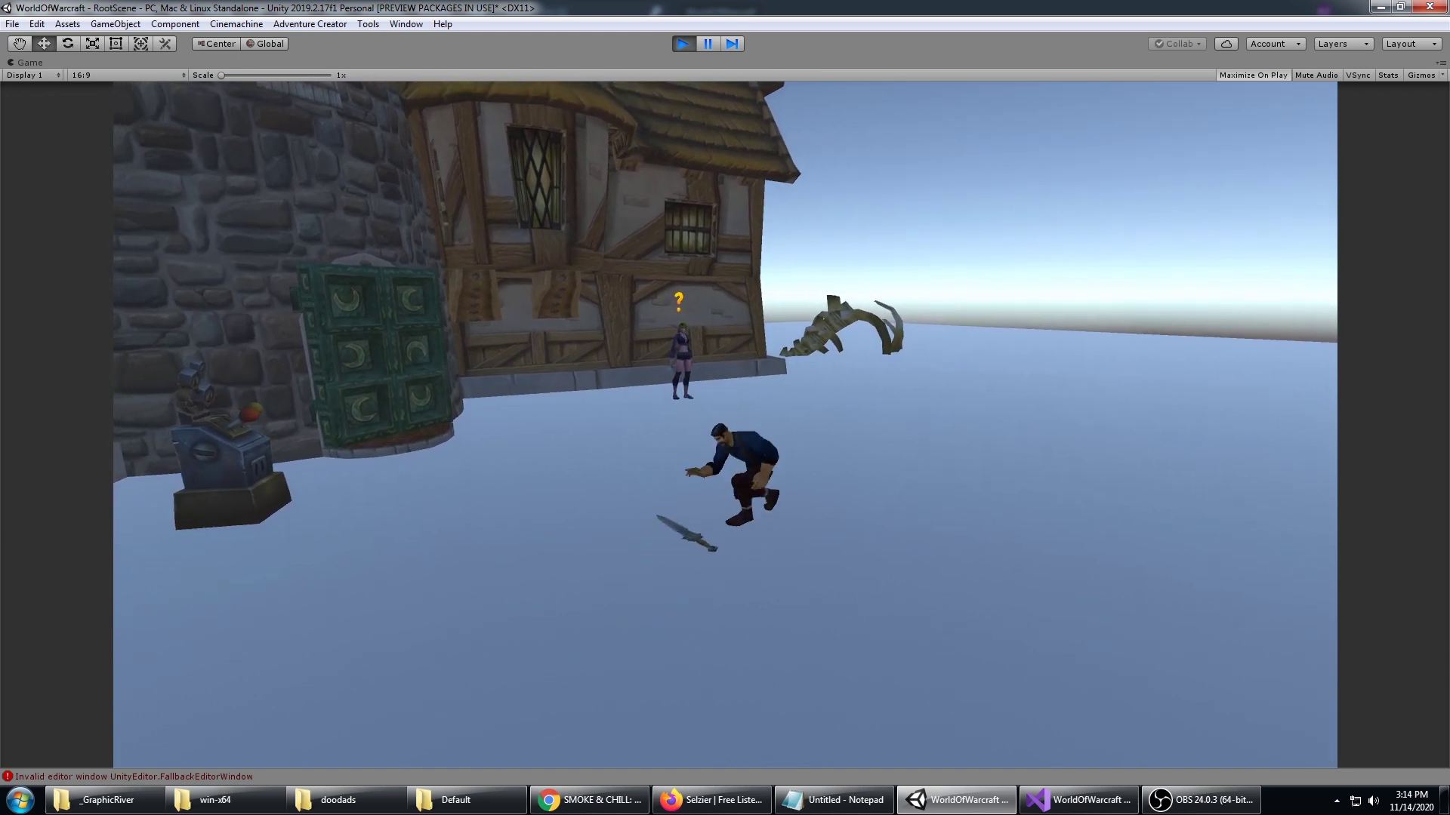
left_click(510, 519)
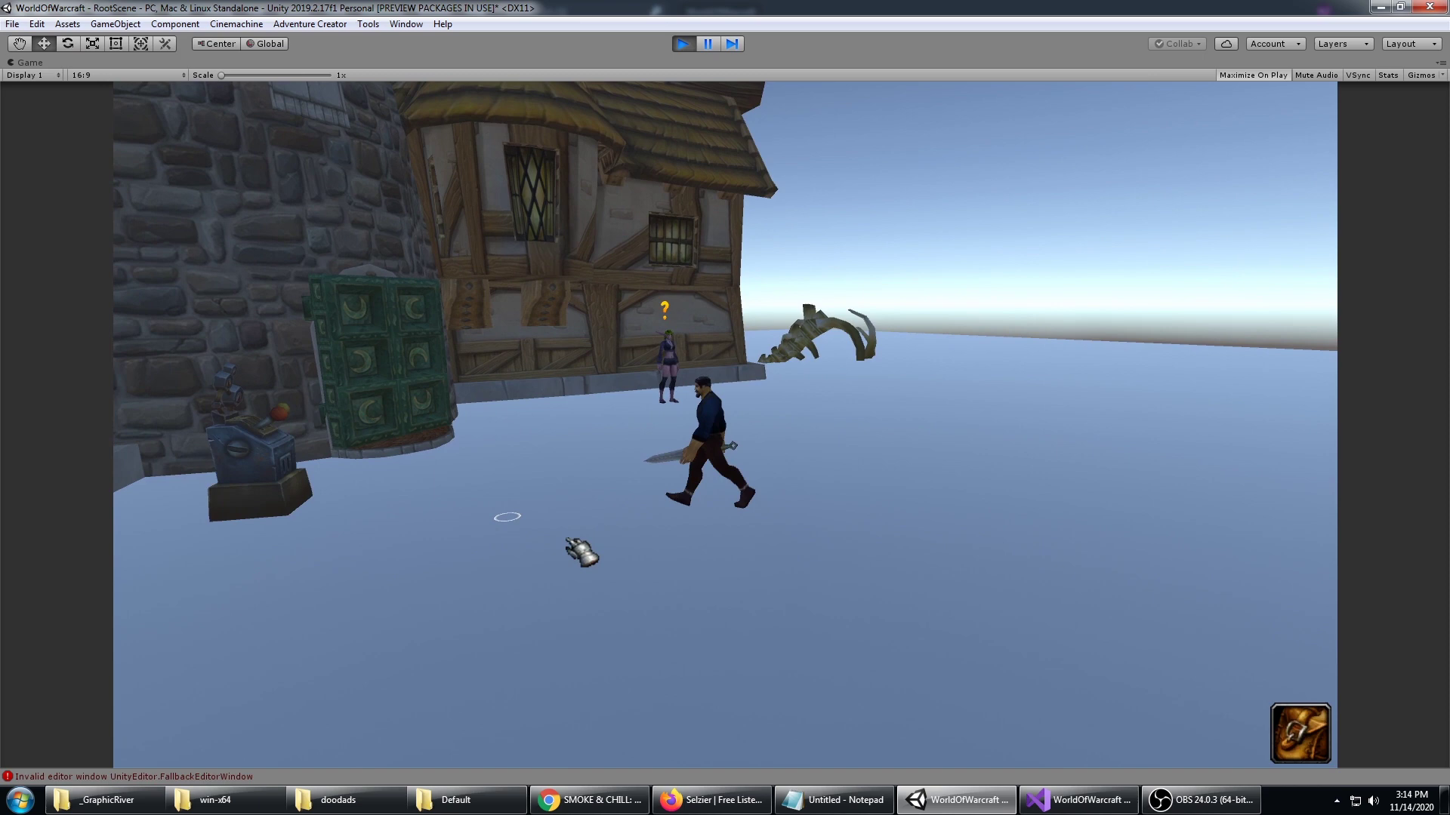
left_click(779, 524)
left_click(886, 500)
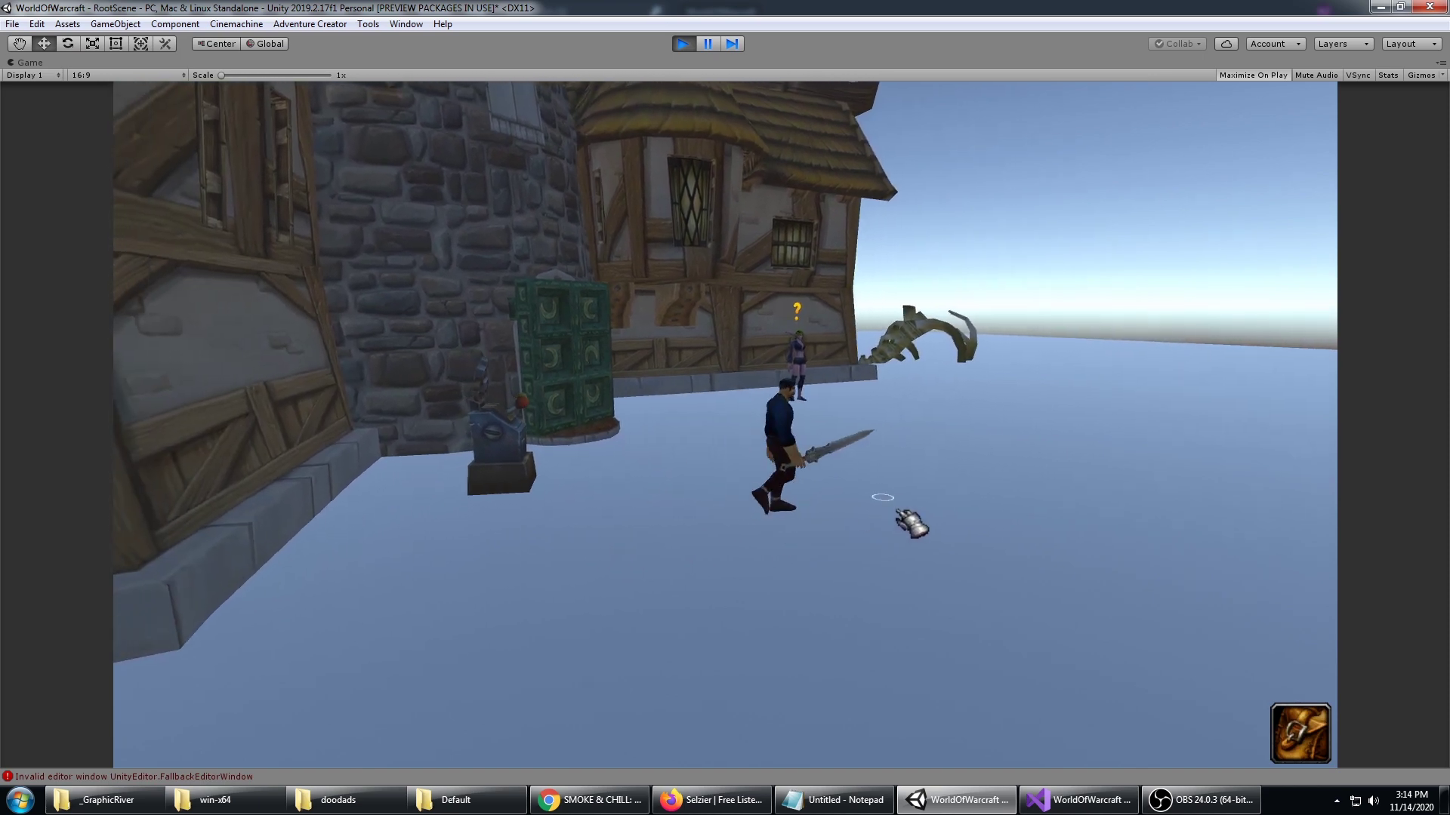
Step: Open the in-game backpack to check the collected items
left_click(1295, 730)
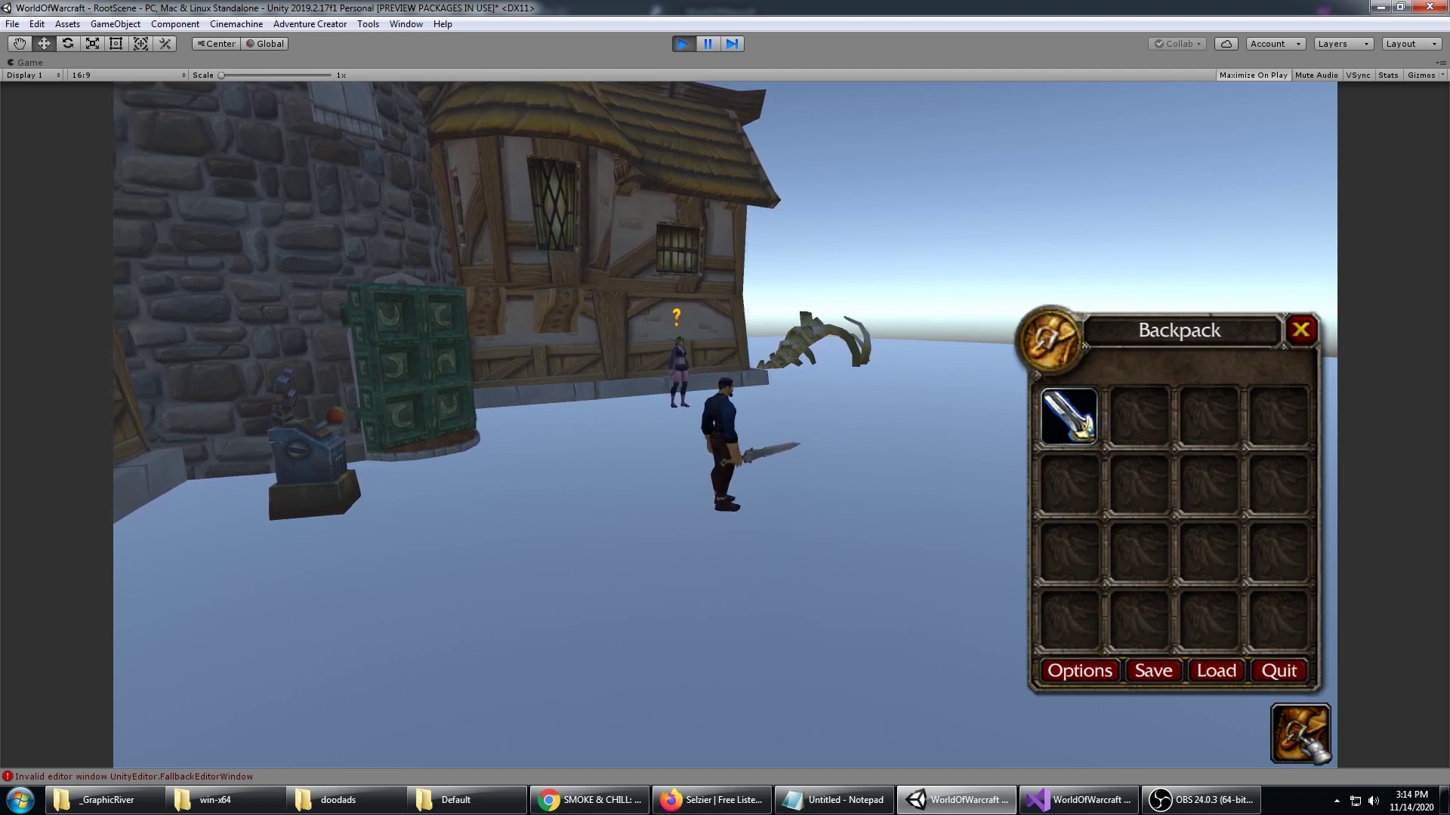
left_click(1314, 736)
left_click(1314, 736)
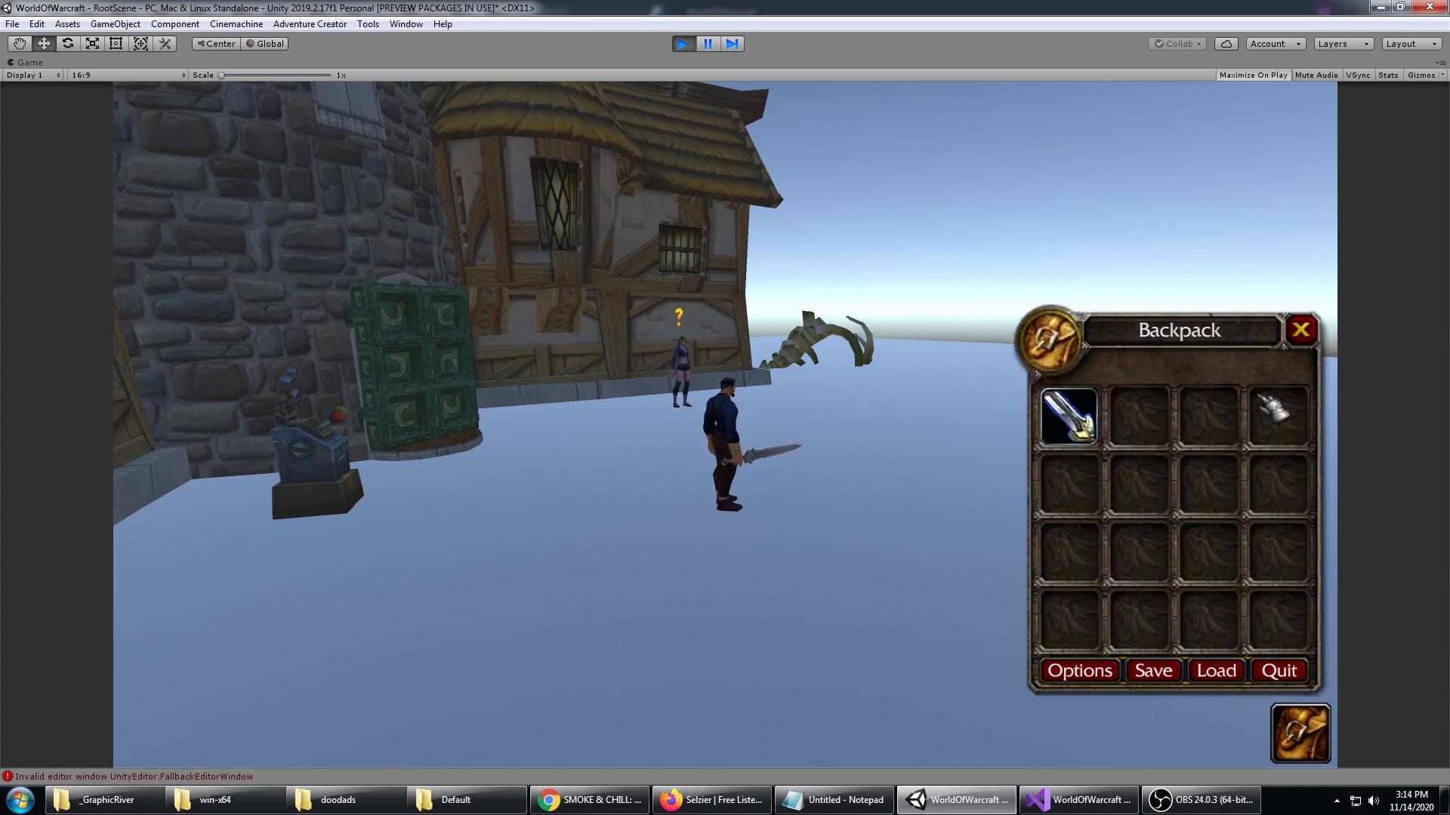
Step: View the in-game Options menu with its volume and subtitle settings, close it, and reopen the backpack
left_click(1092, 672)
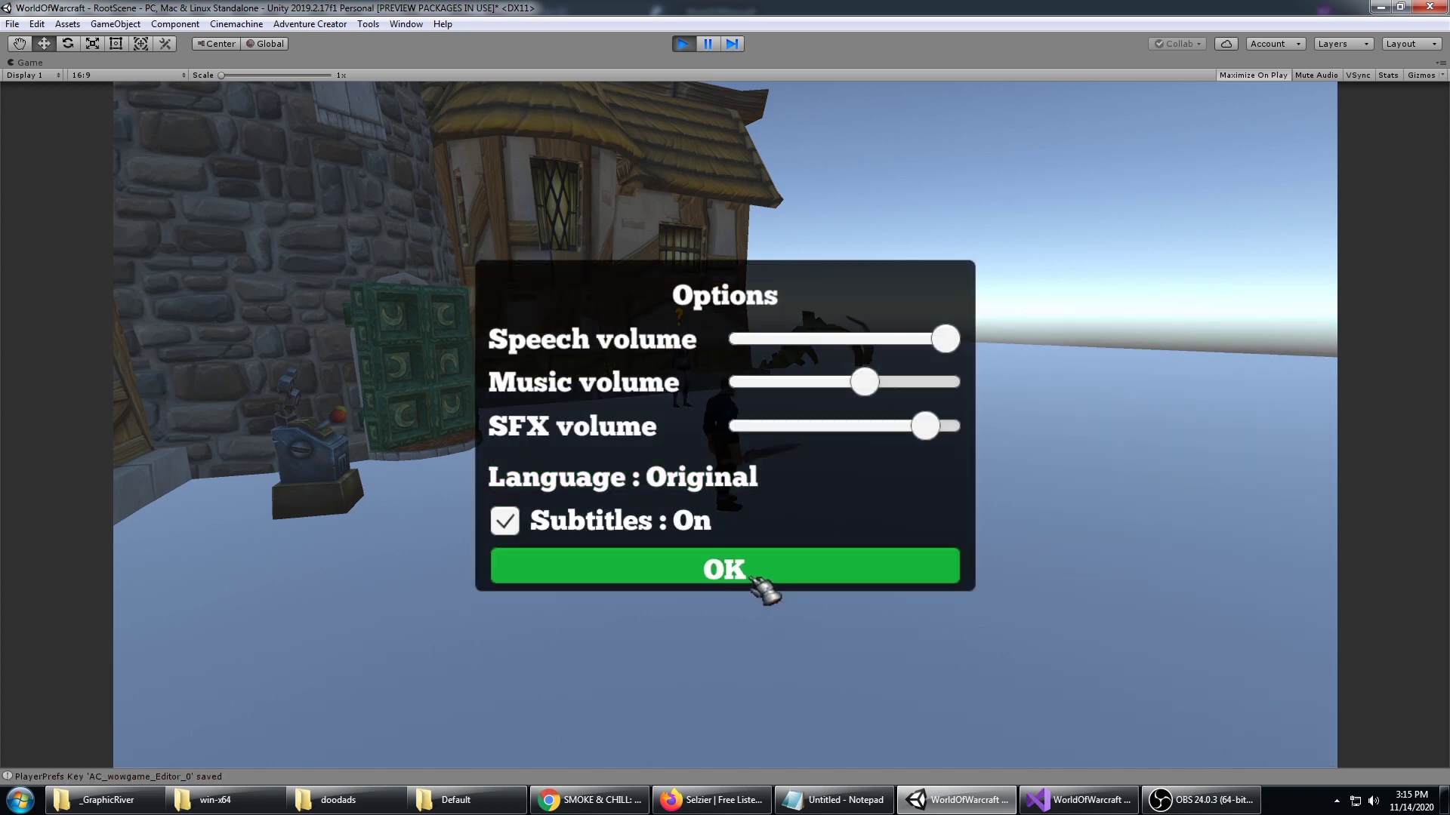
left_click(754, 578)
left_click(1297, 729)
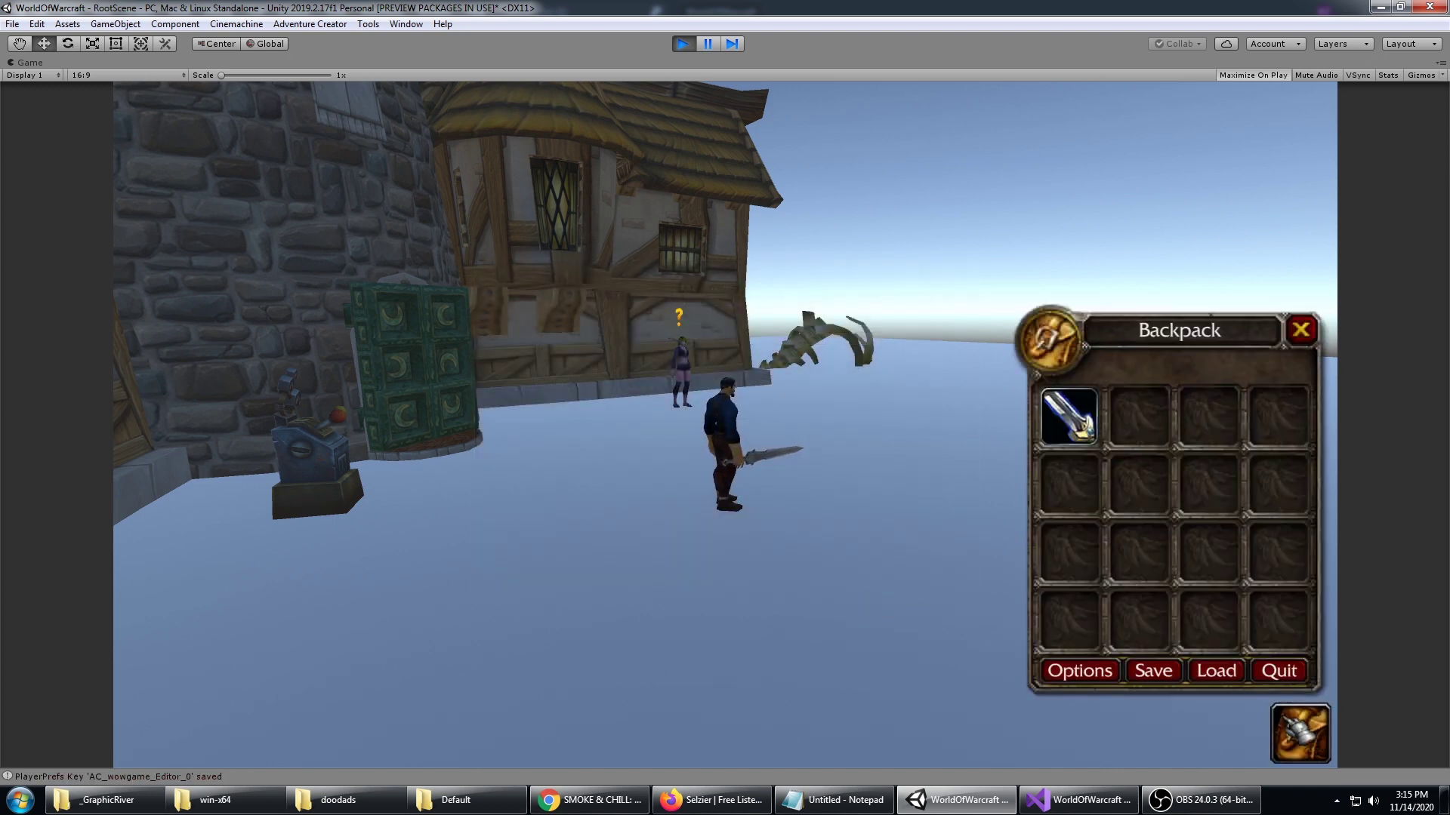
Step: View the in-game save and load menus from the backpack, back out of each, and close the backpack
left_click(1163, 674)
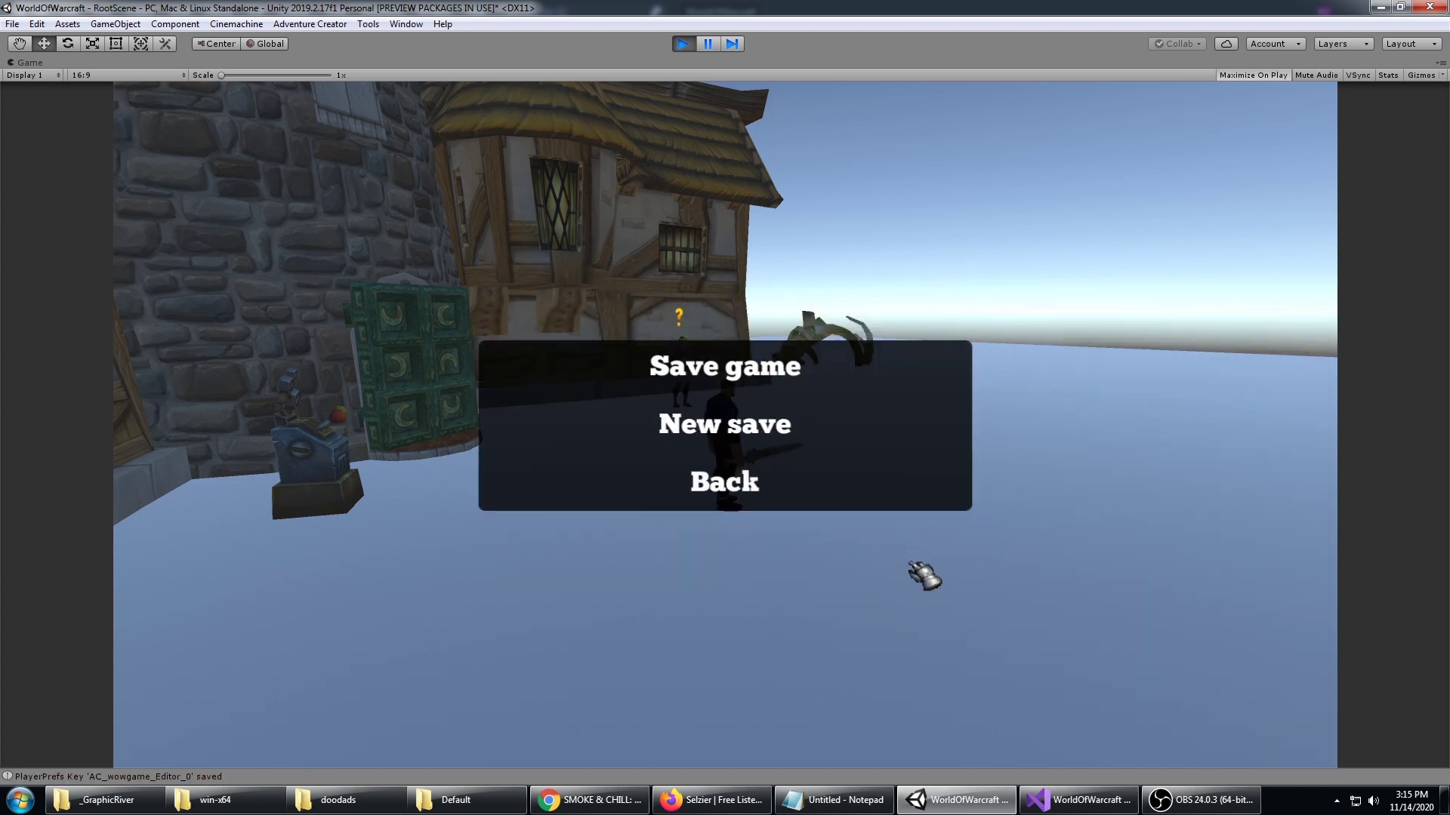
left_click(765, 515)
left_click(1295, 730)
left_click(1217, 674)
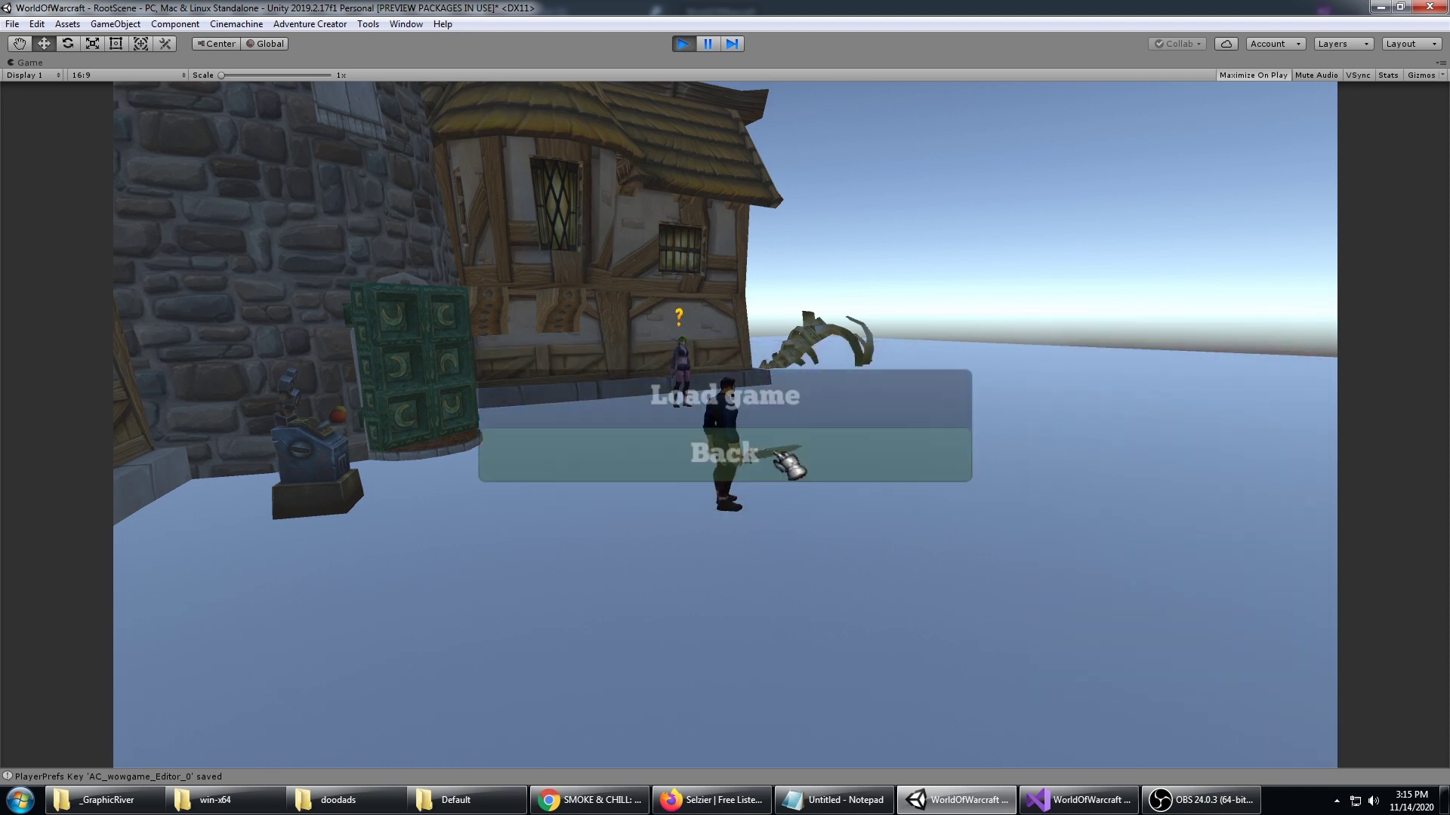
left_click(718, 468)
left_click(1297, 730)
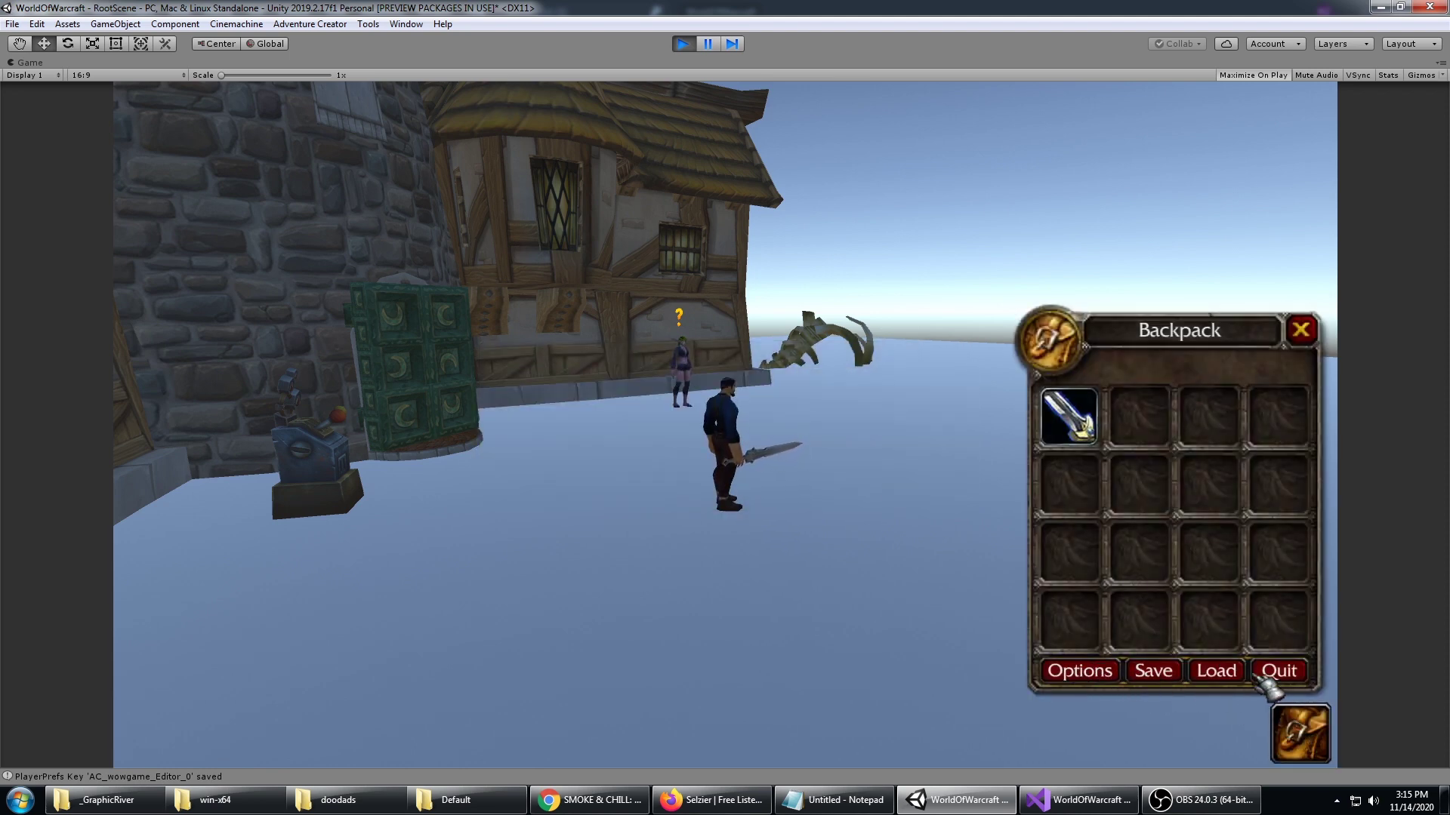
left_click(1314, 751)
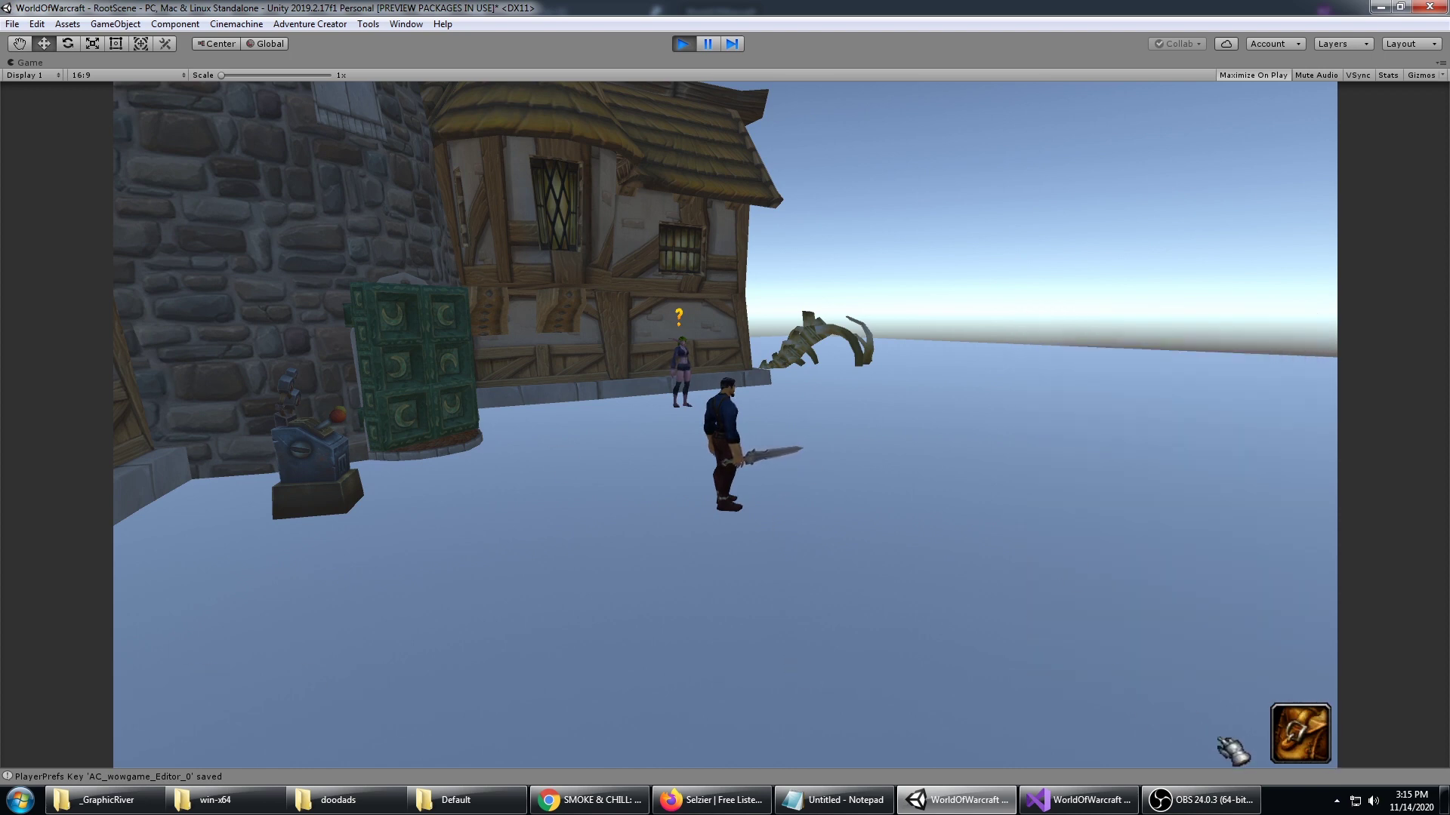
Step: Take the sword from the backpack as the active item, deselect it over empty ground, and close the reopened backpack
left_click(1323, 749)
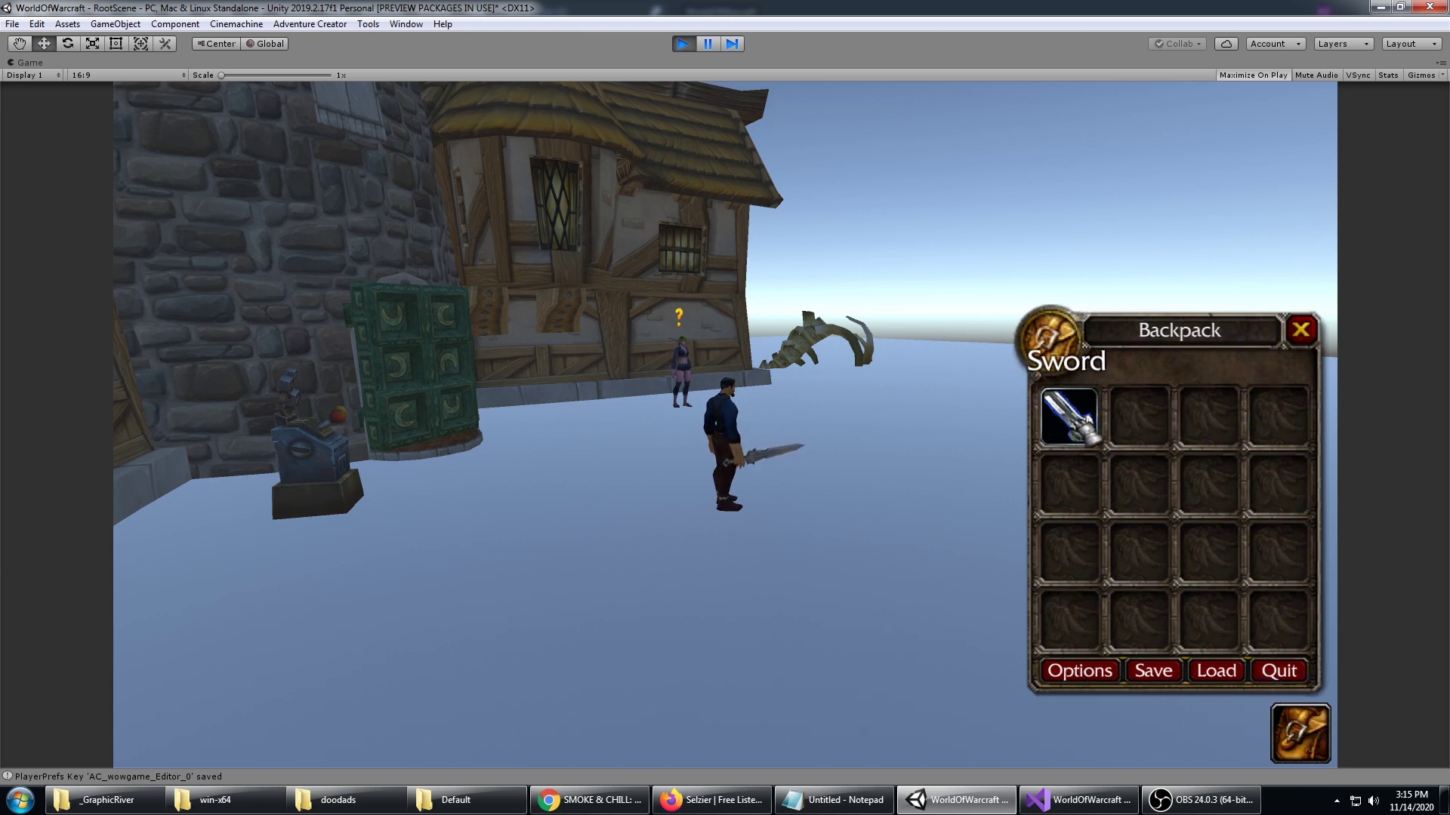
left_click(1068, 423)
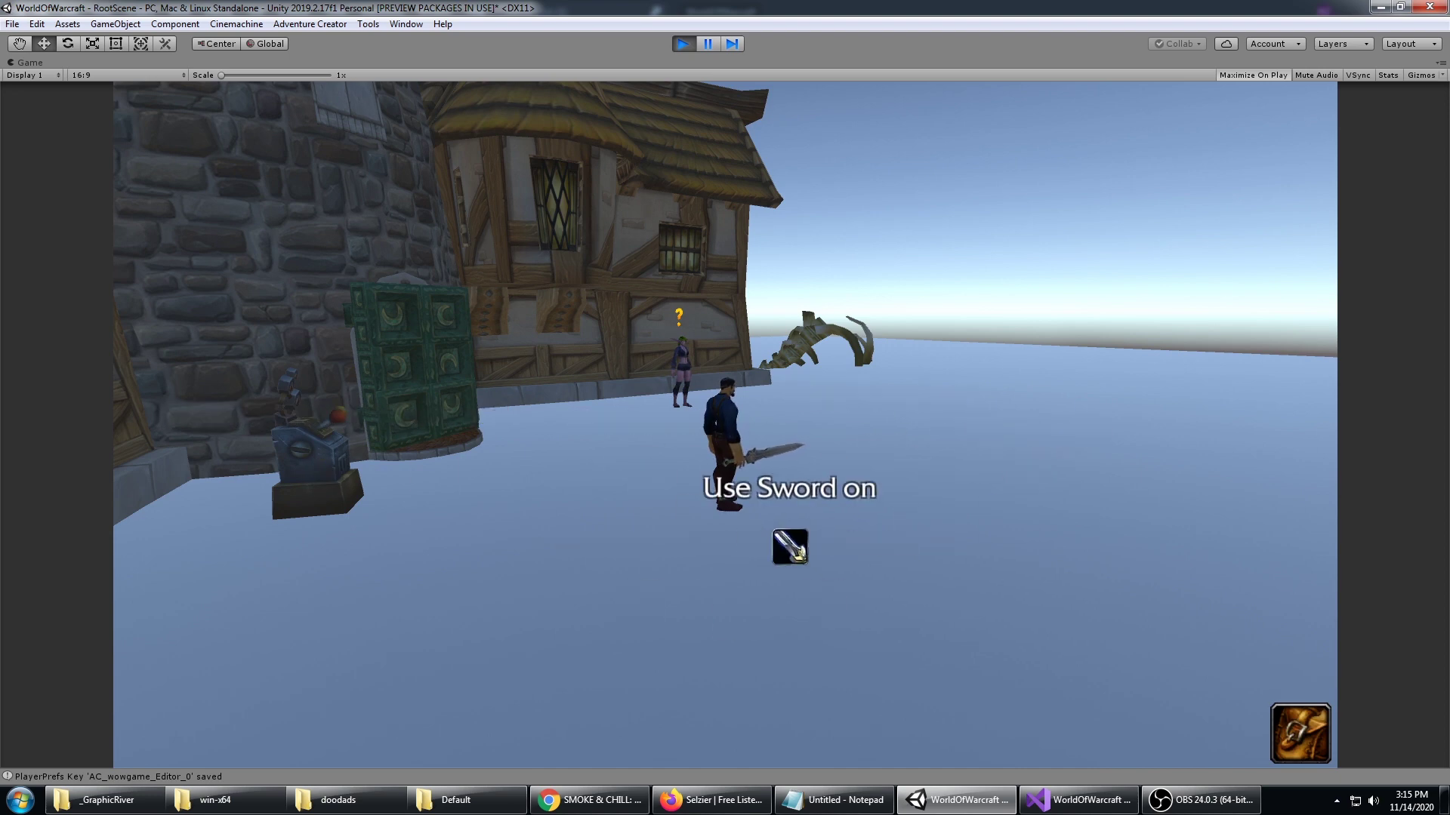
right_click(1072, 594)
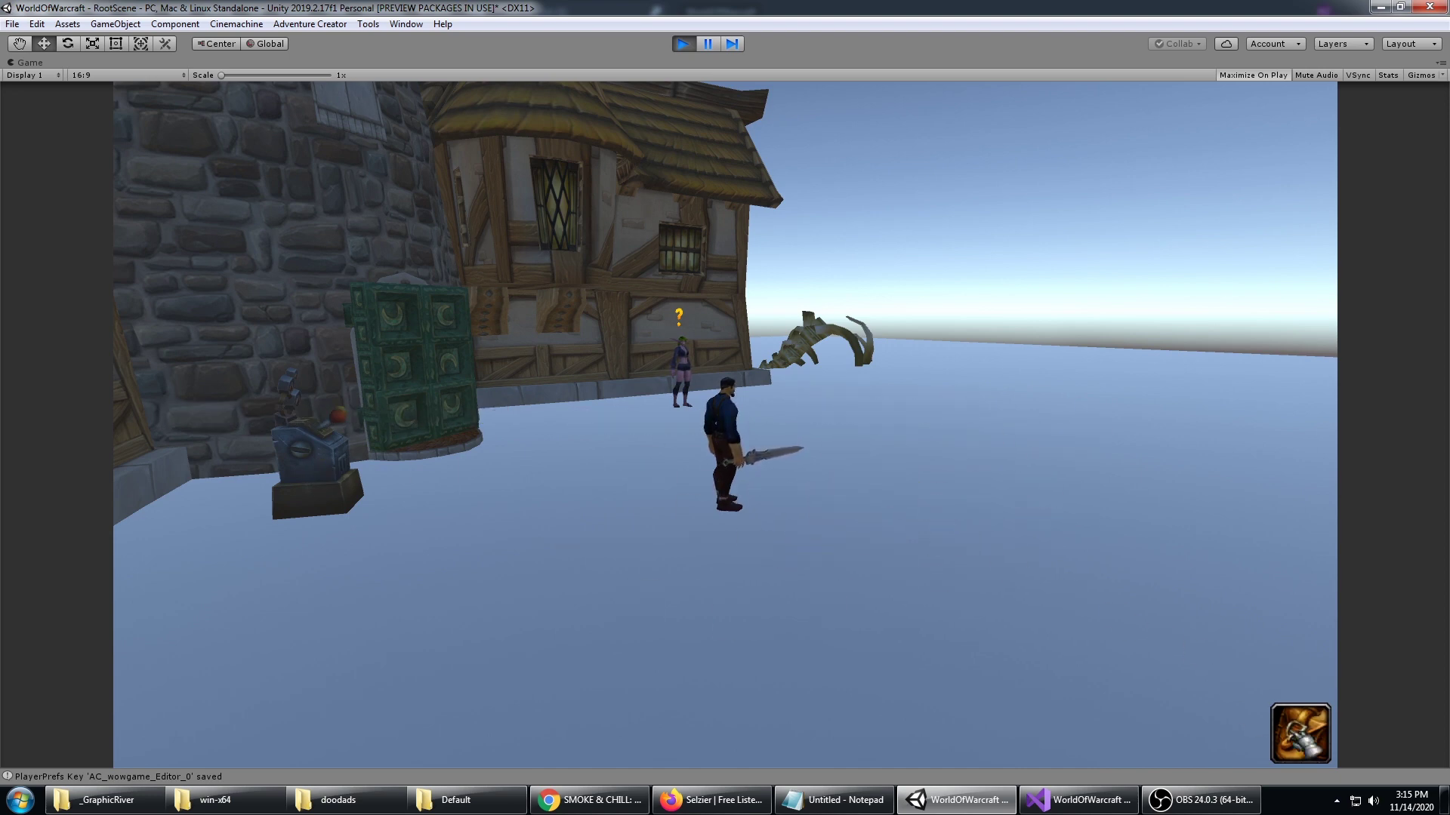
left_click(1297, 734)
left_click(1300, 330)
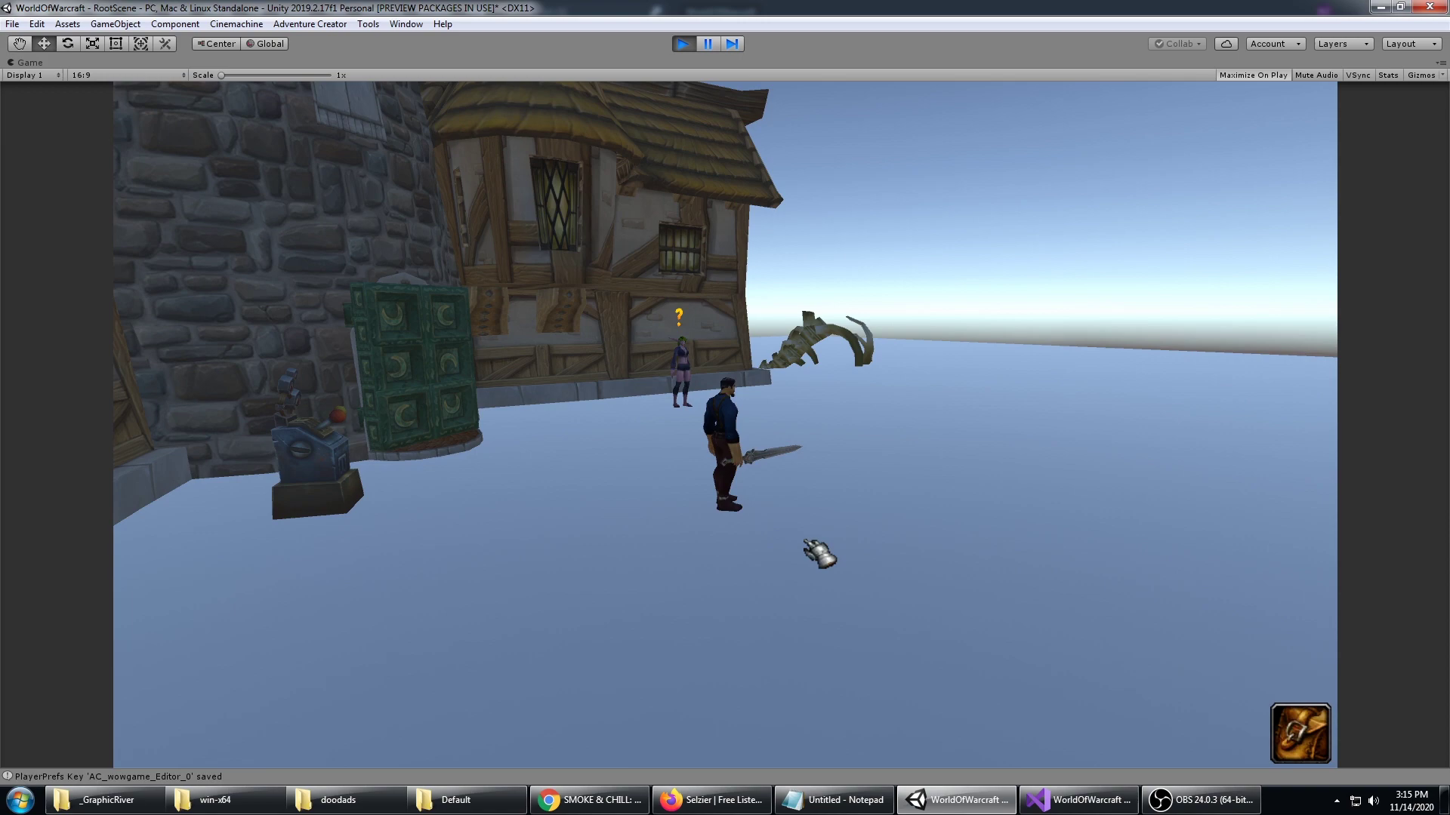
Step: Walk the player to the control panel by the tavern door and toggle its red and yellow levers up and back down
left_click(539, 500)
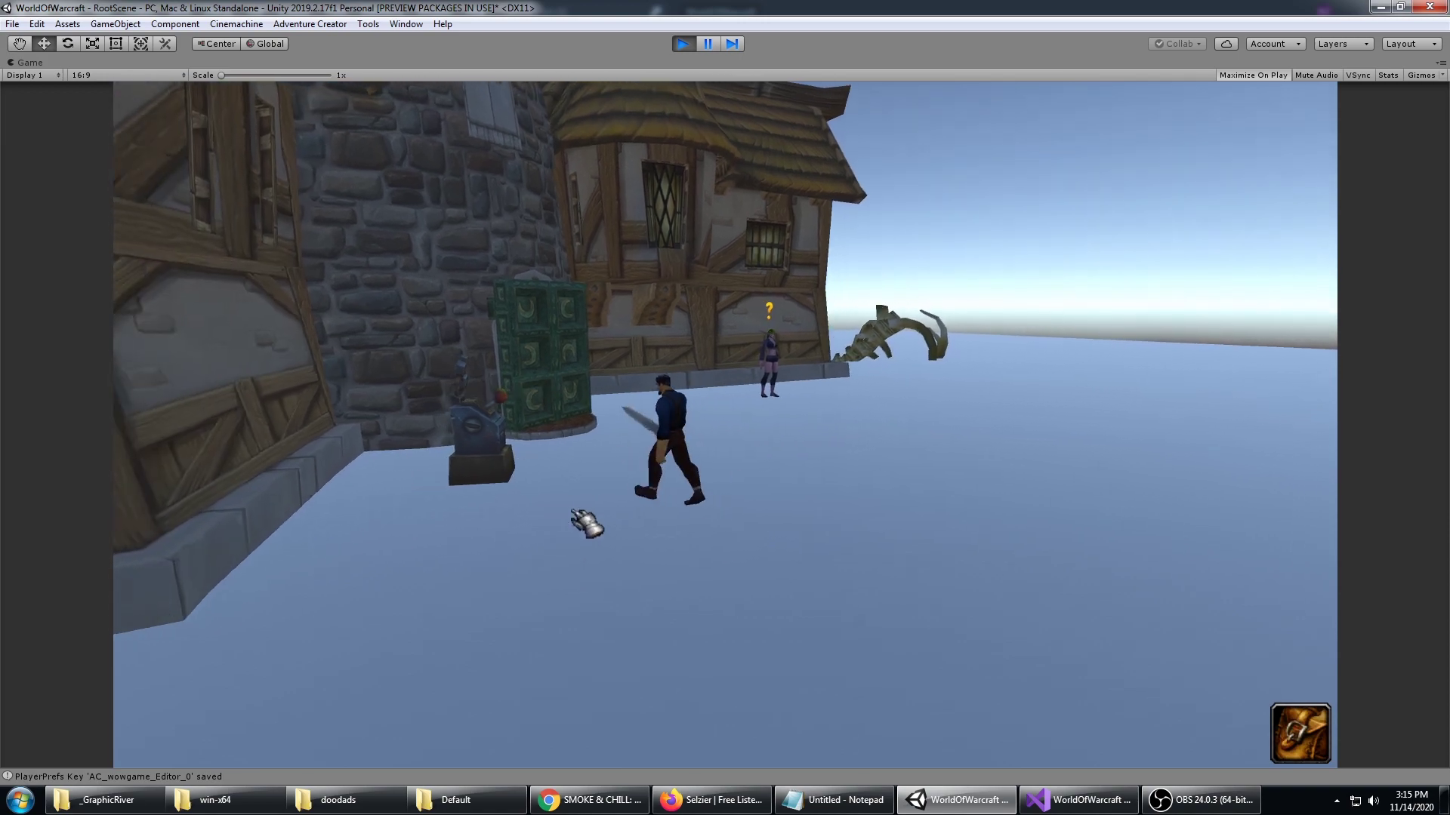
left_click(559, 431)
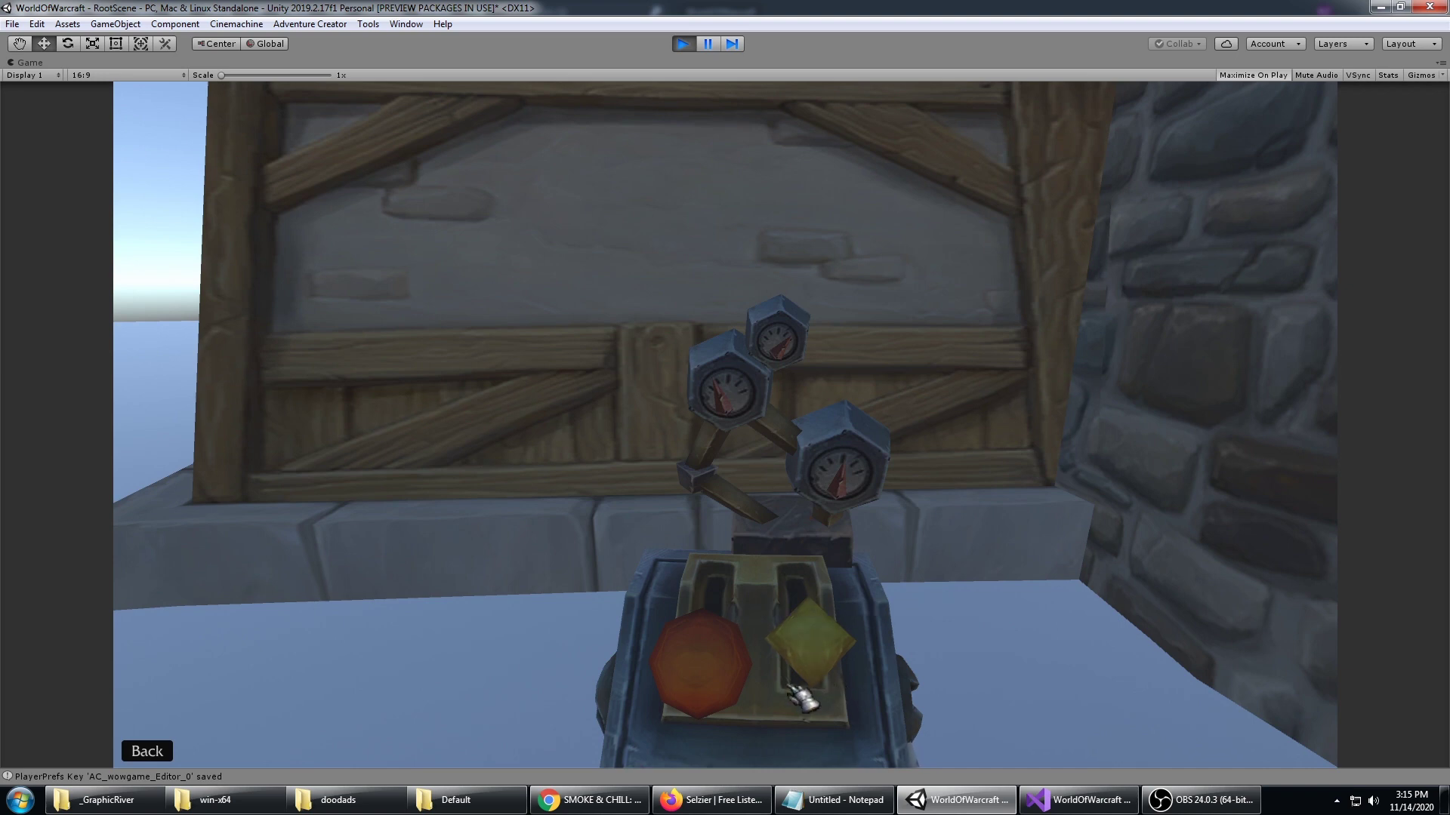
left_click(728, 673)
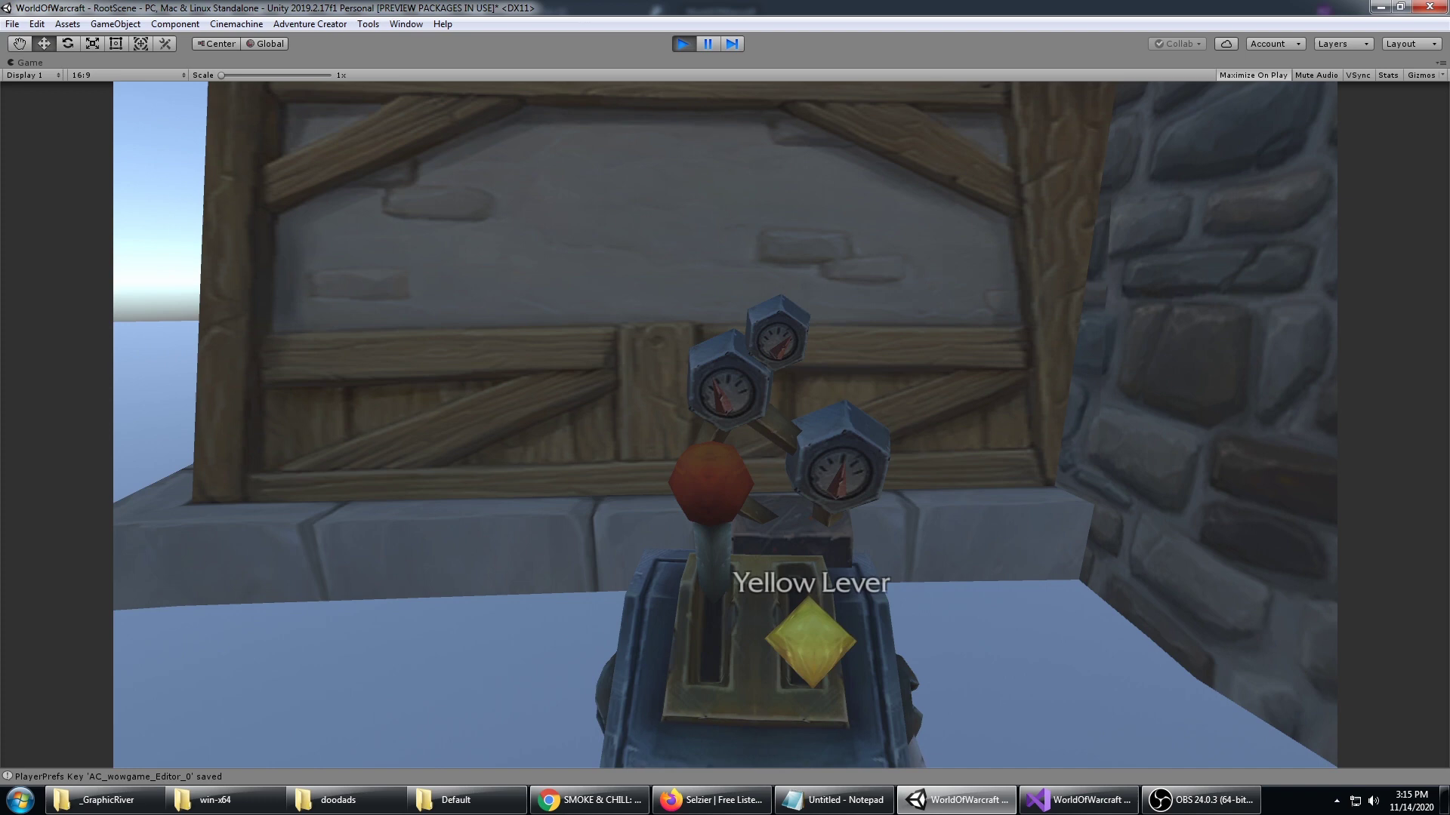
left_click(808, 638)
left_click(717, 502)
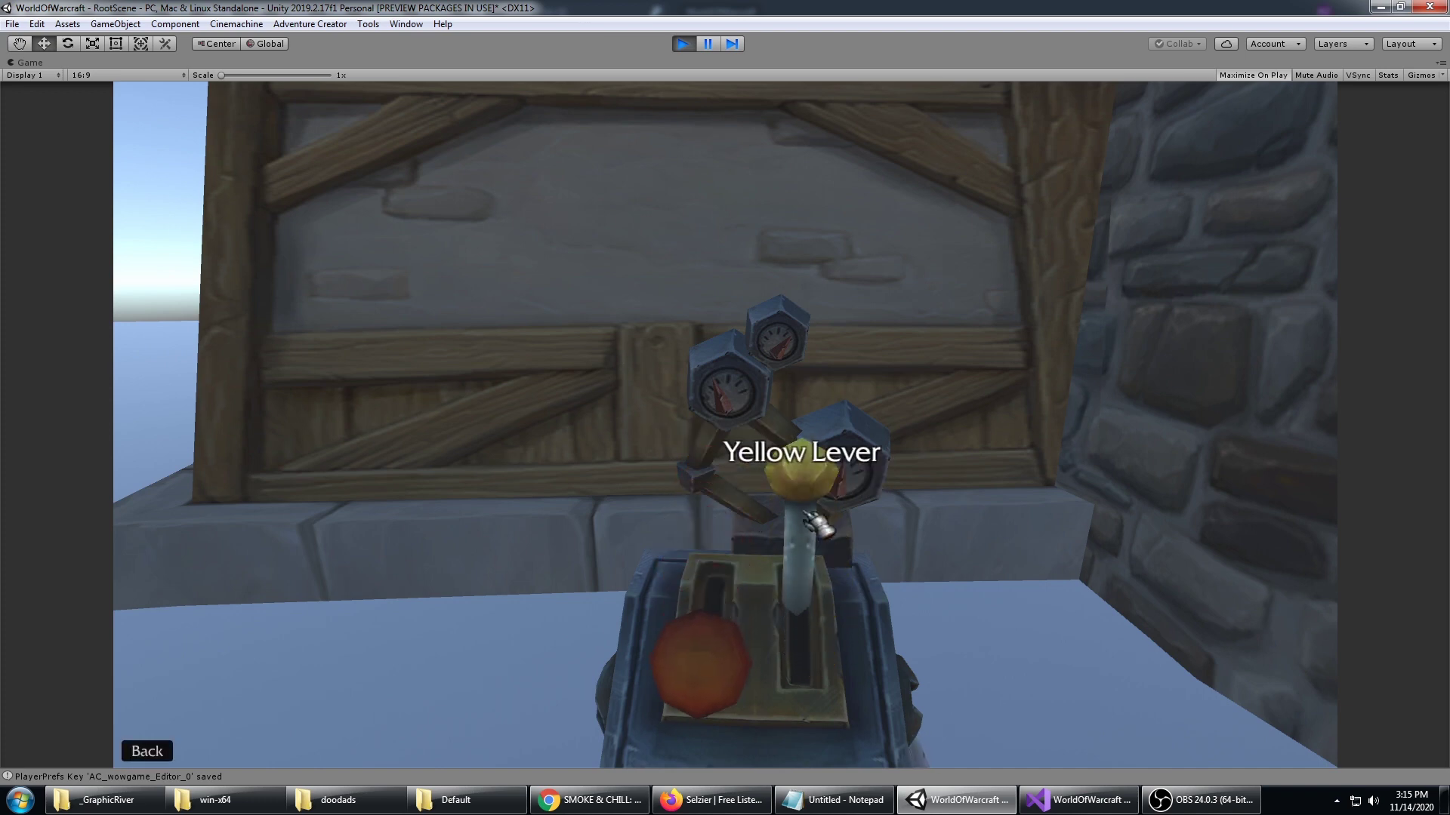
left_click(814, 477)
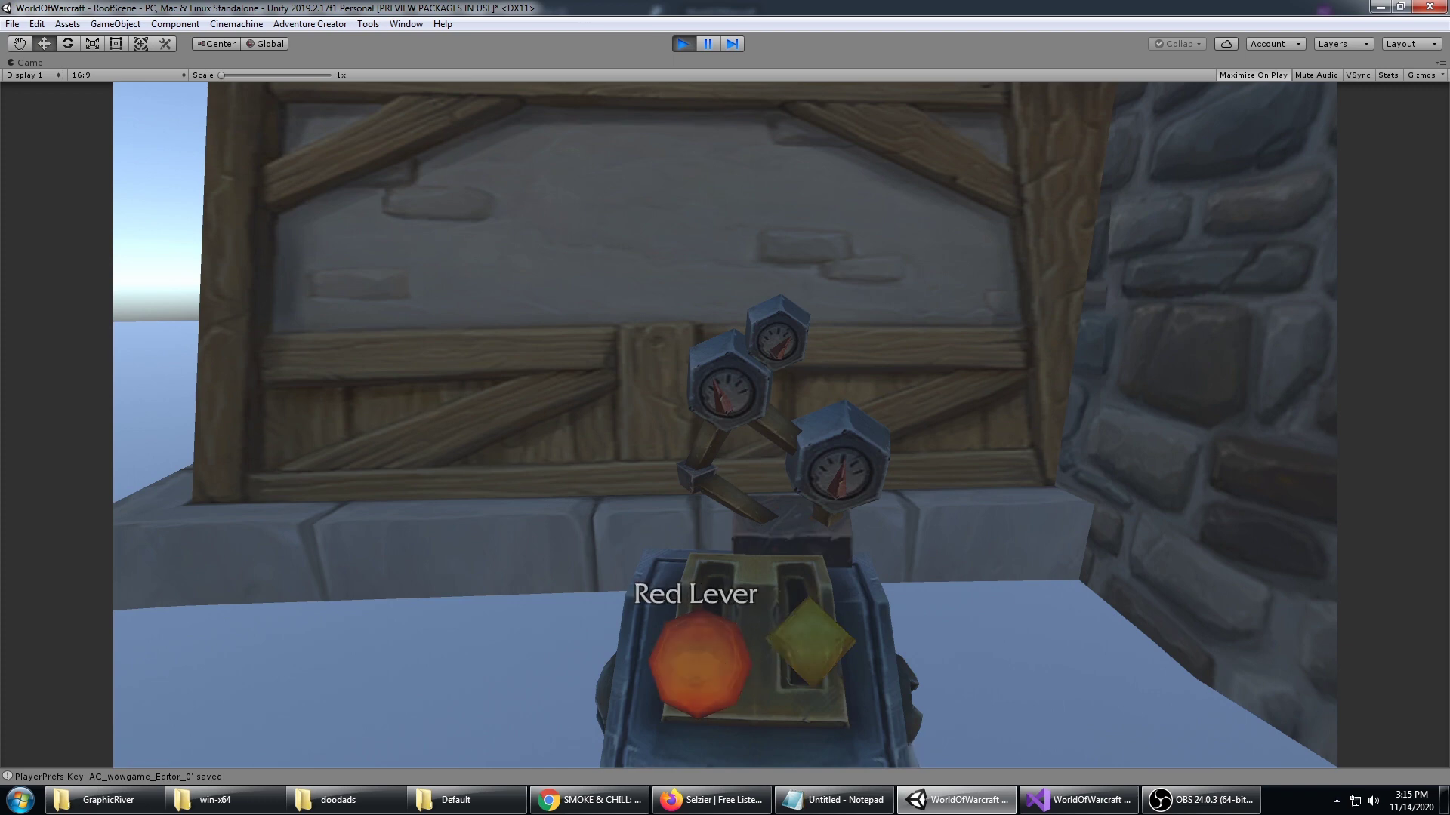
Step: Raise the red and yellow levers, lower the red one again, and leave the control panel close-up
left_click(700, 657)
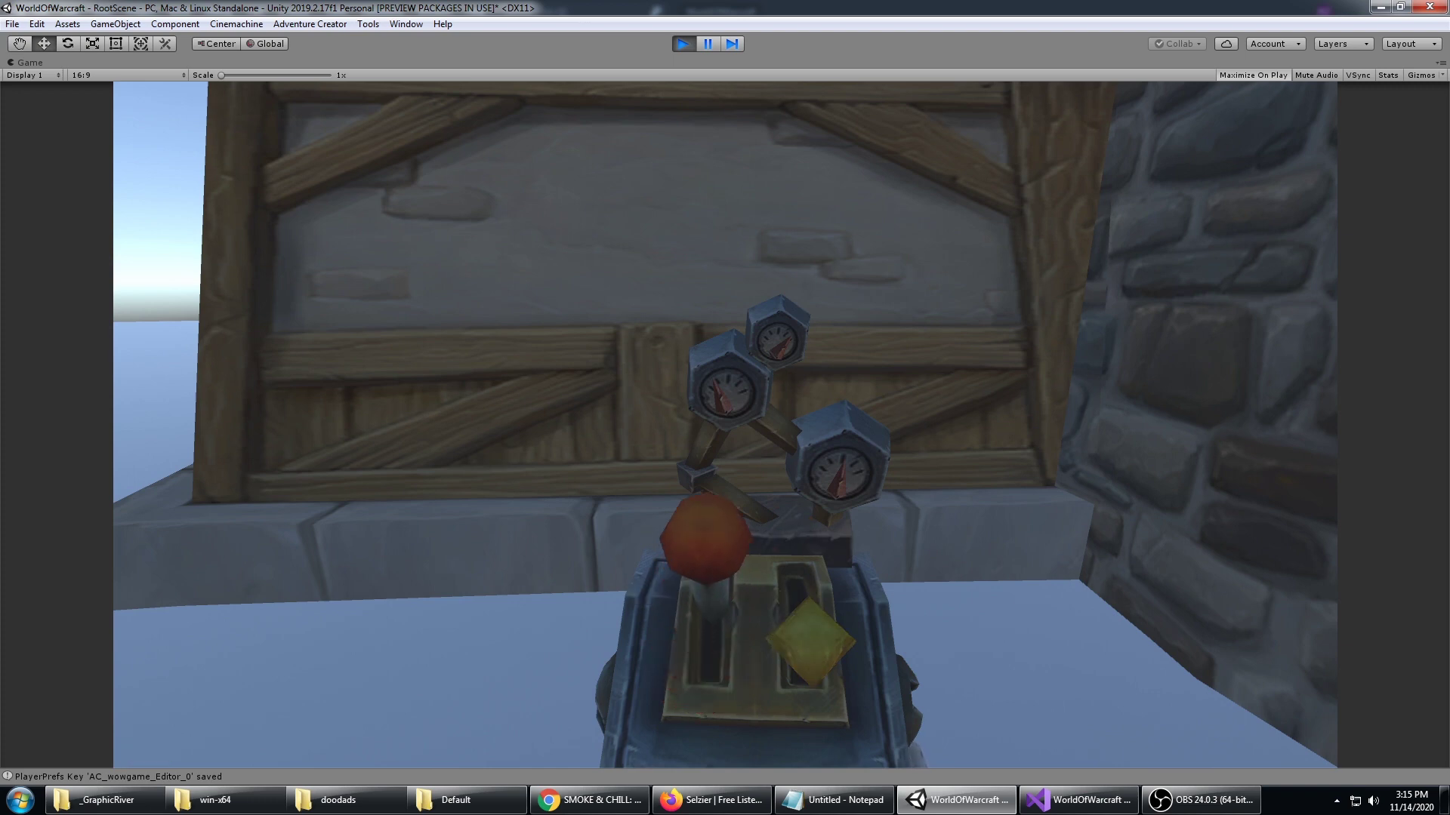
left_click(823, 646)
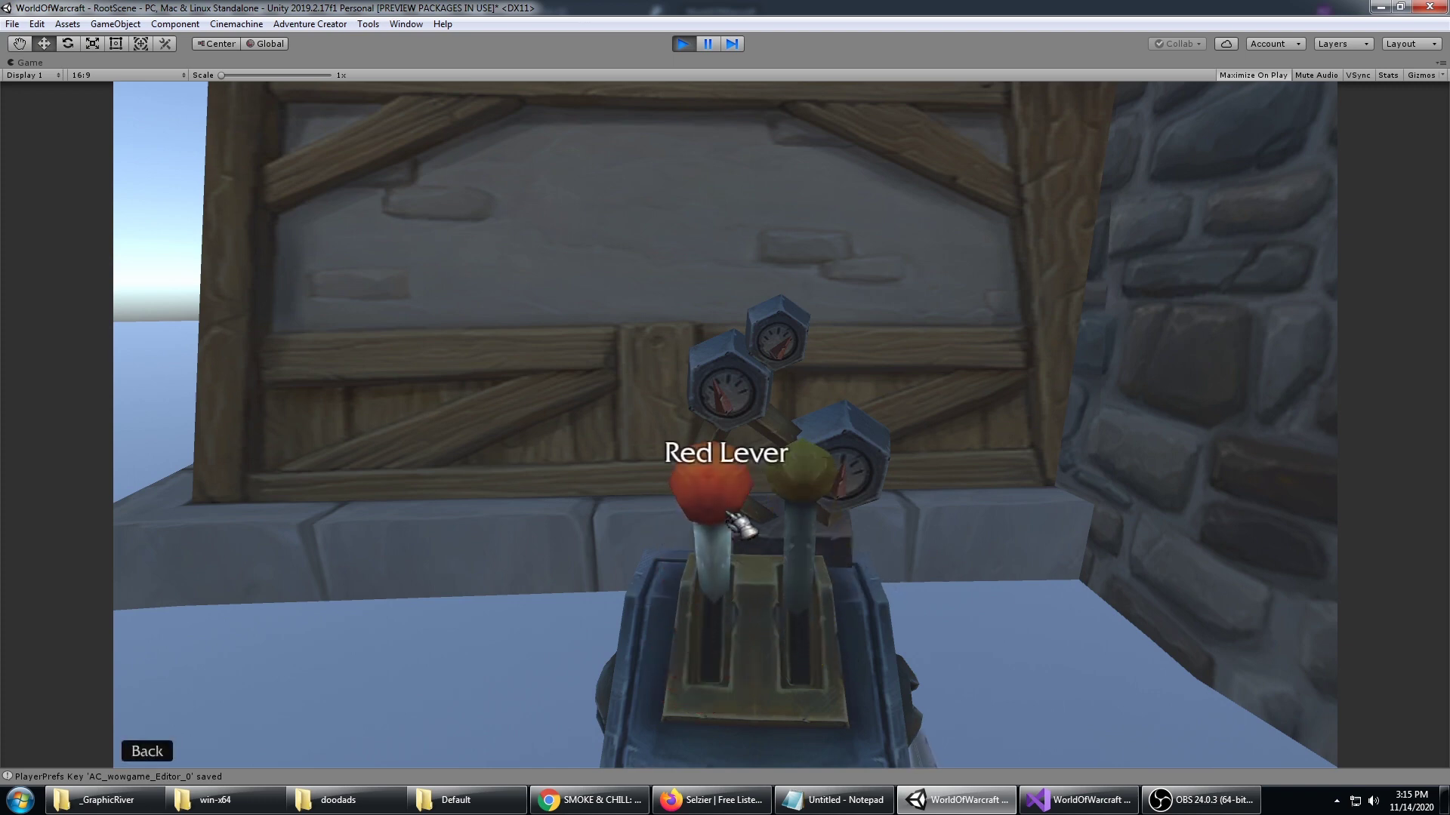
left_click(708, 498)
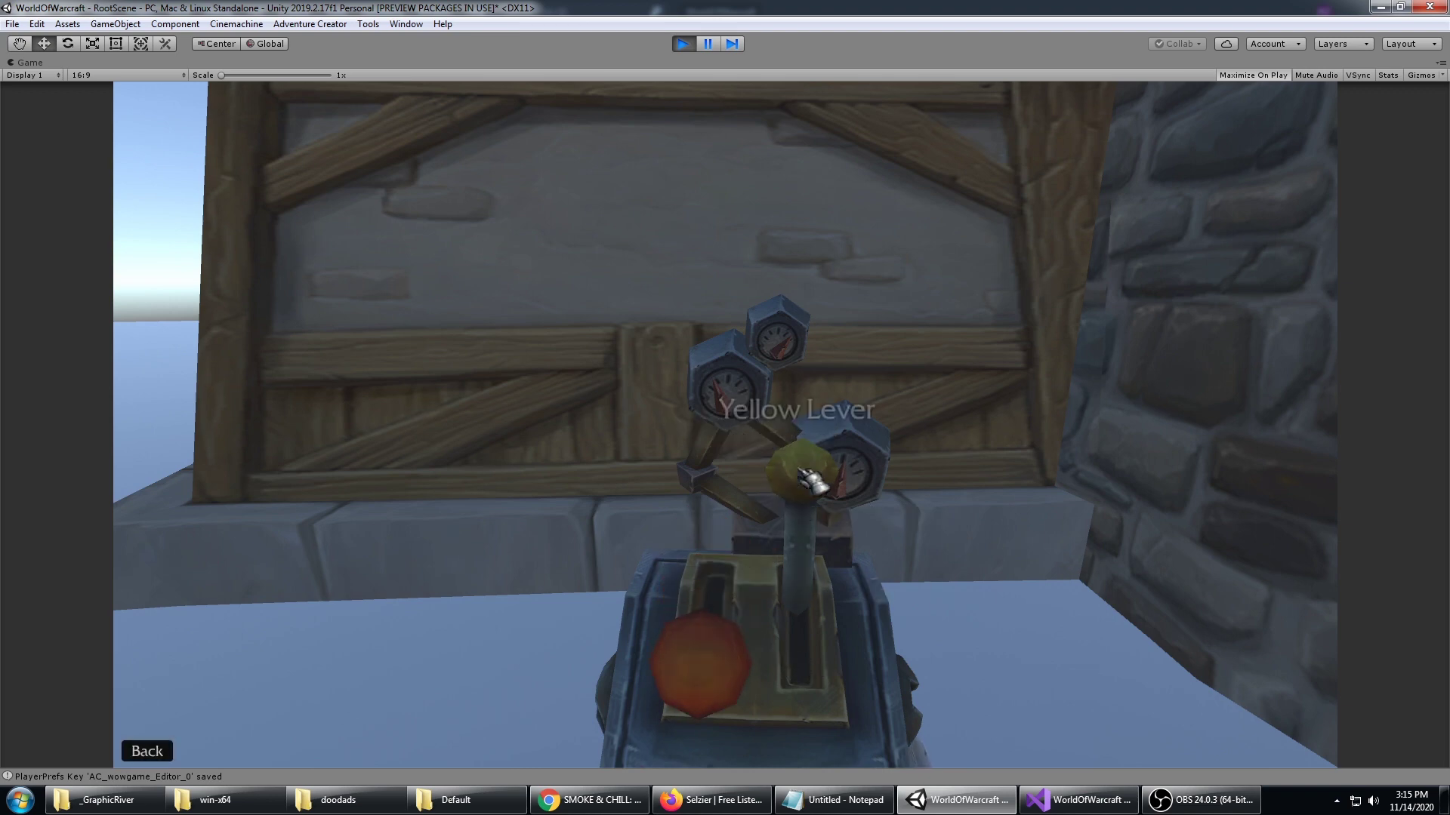
left_click(143, 752)
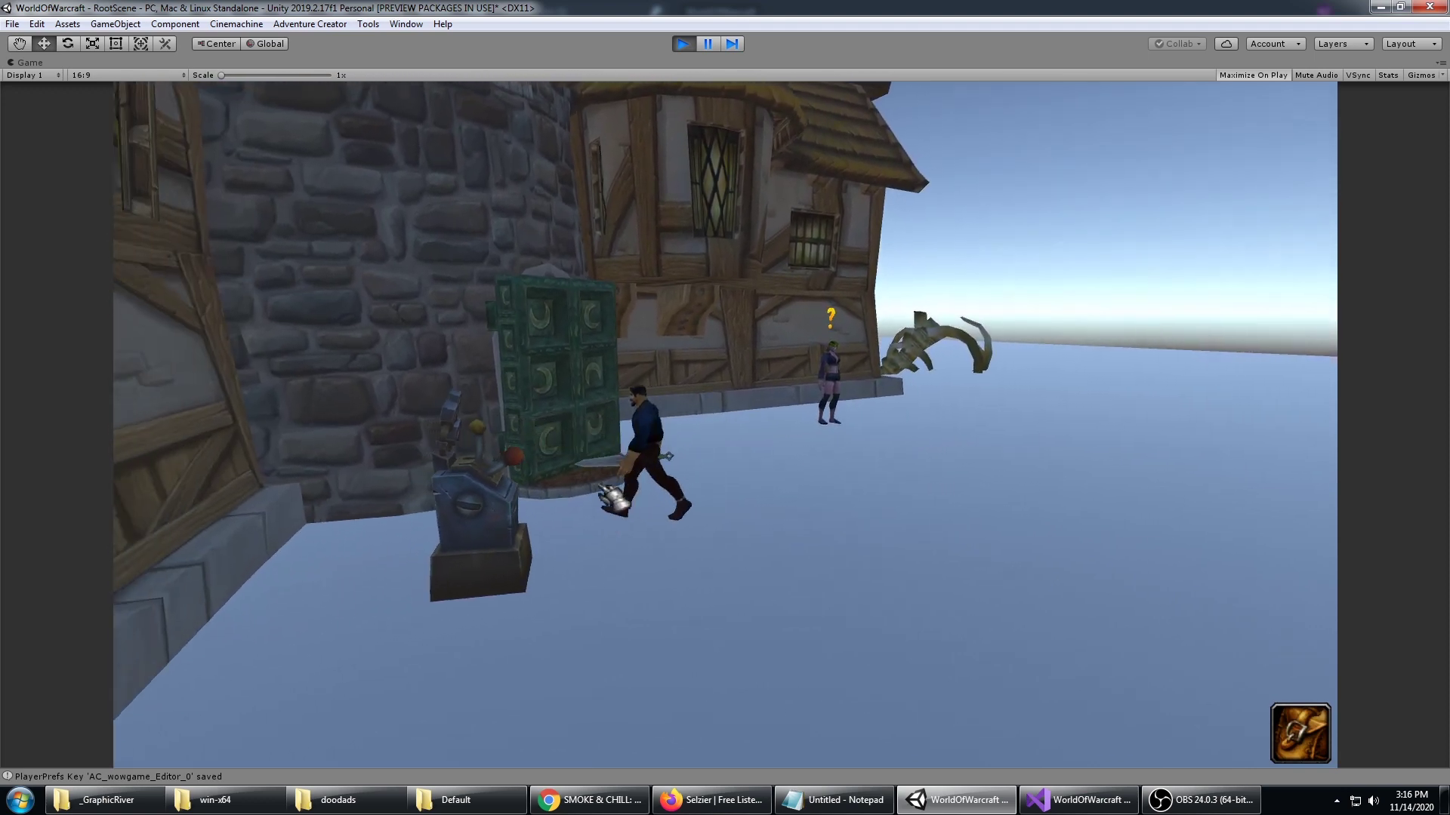
Step: Have the player enter the tavern through the Tavern Door and walk around on the wooden floor inside
left_click(644, 382)
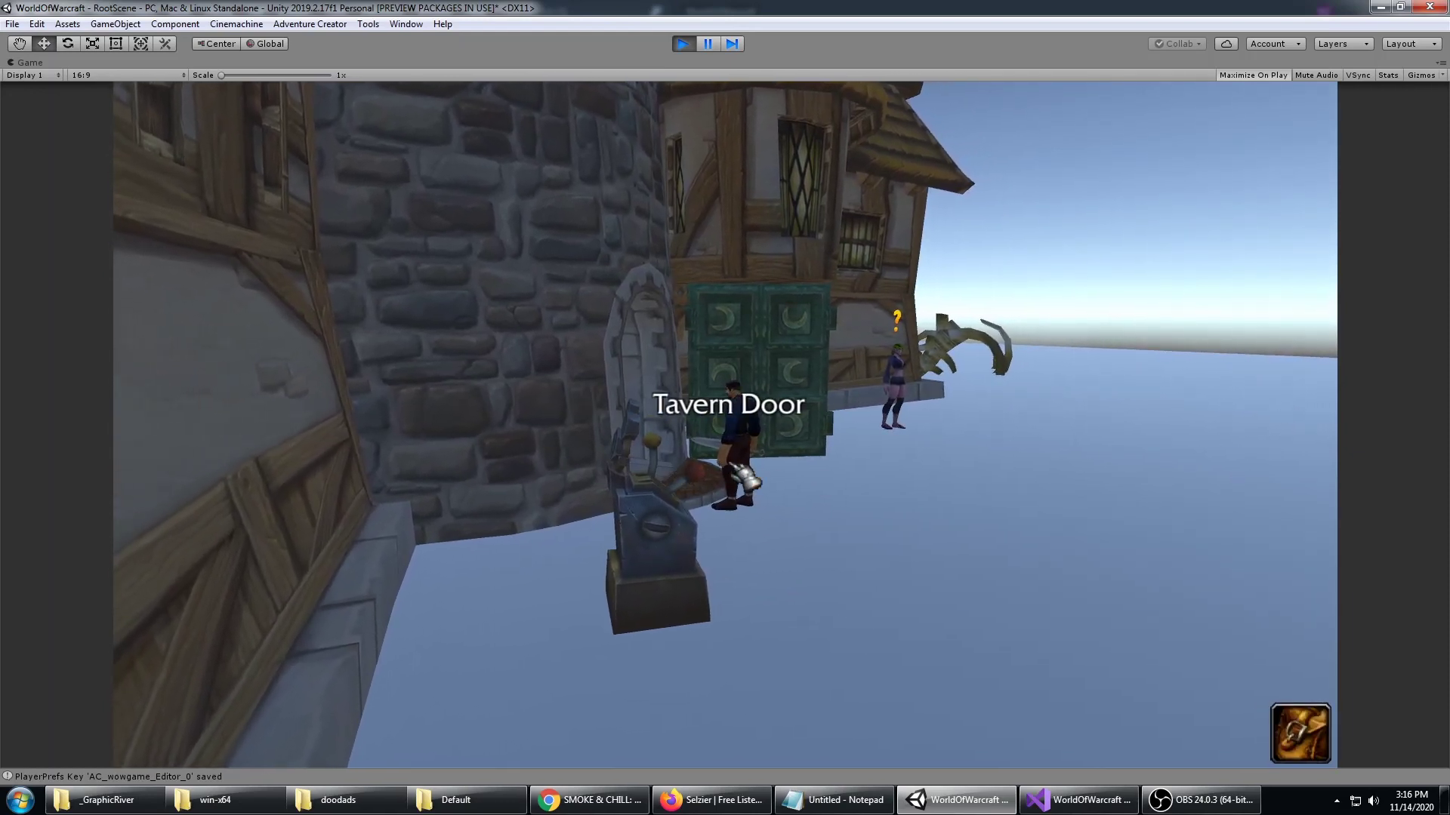
left_click(1025, 494)
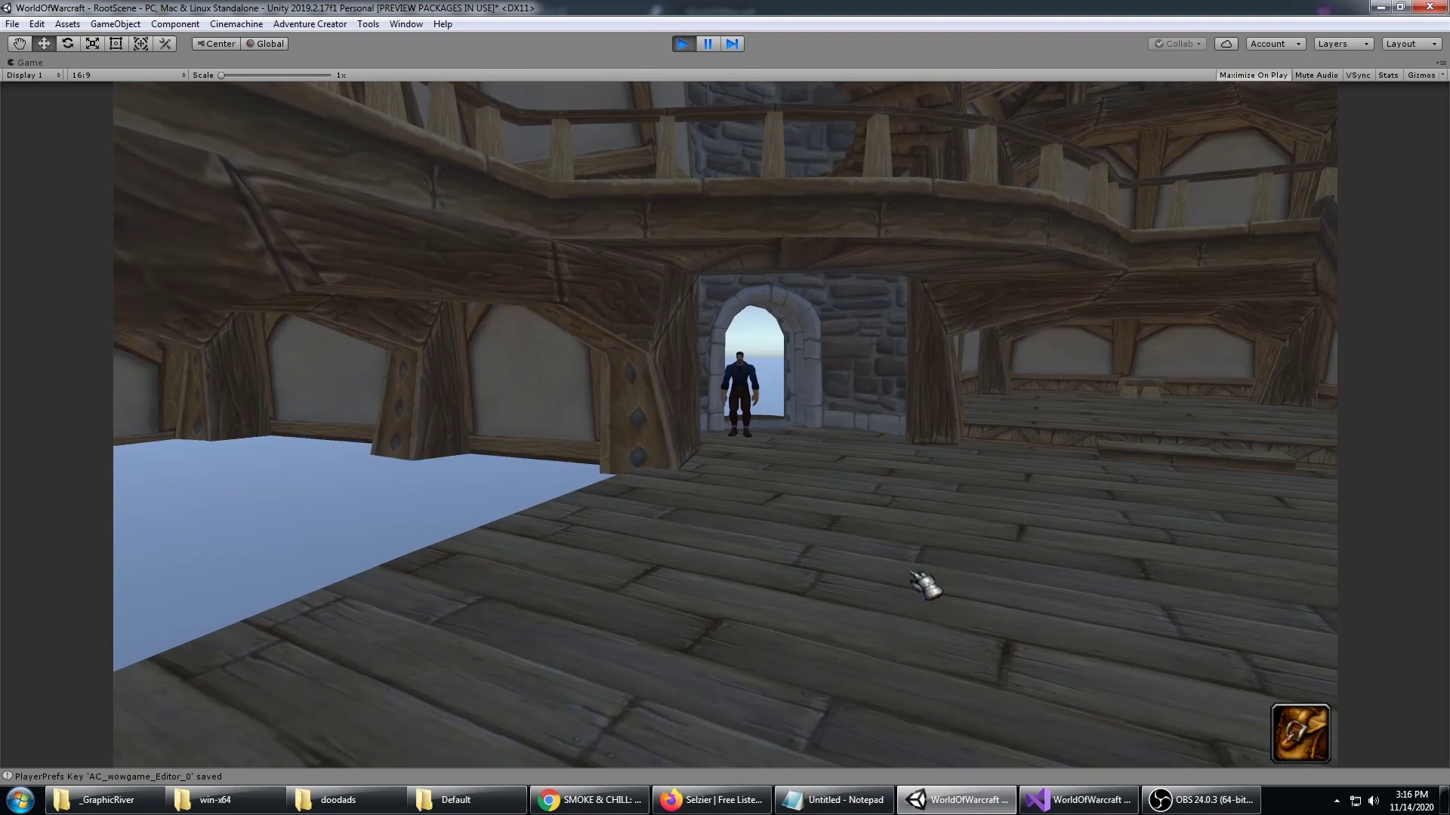
left_click(911, 573)
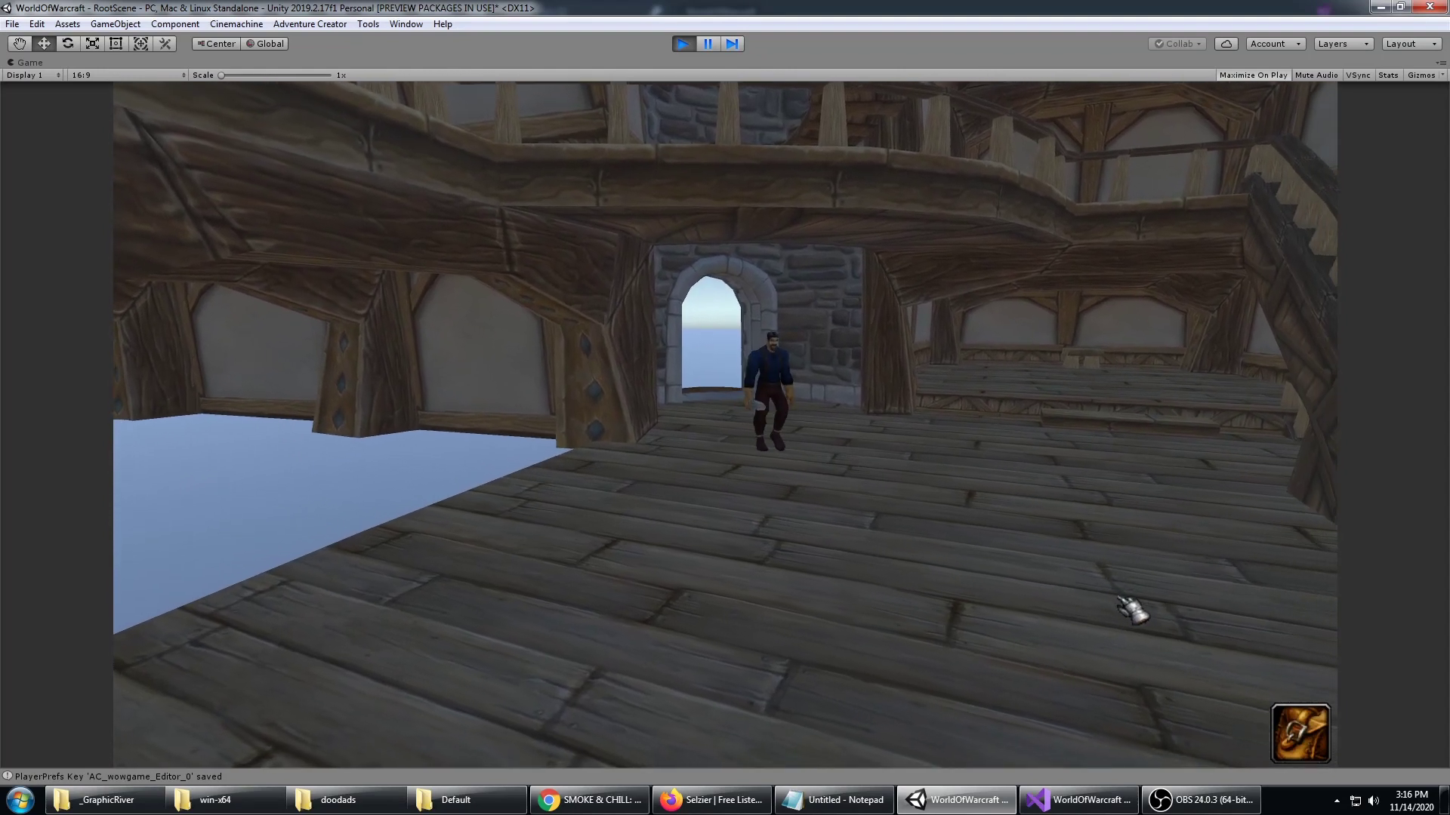
left_click(675, 487)
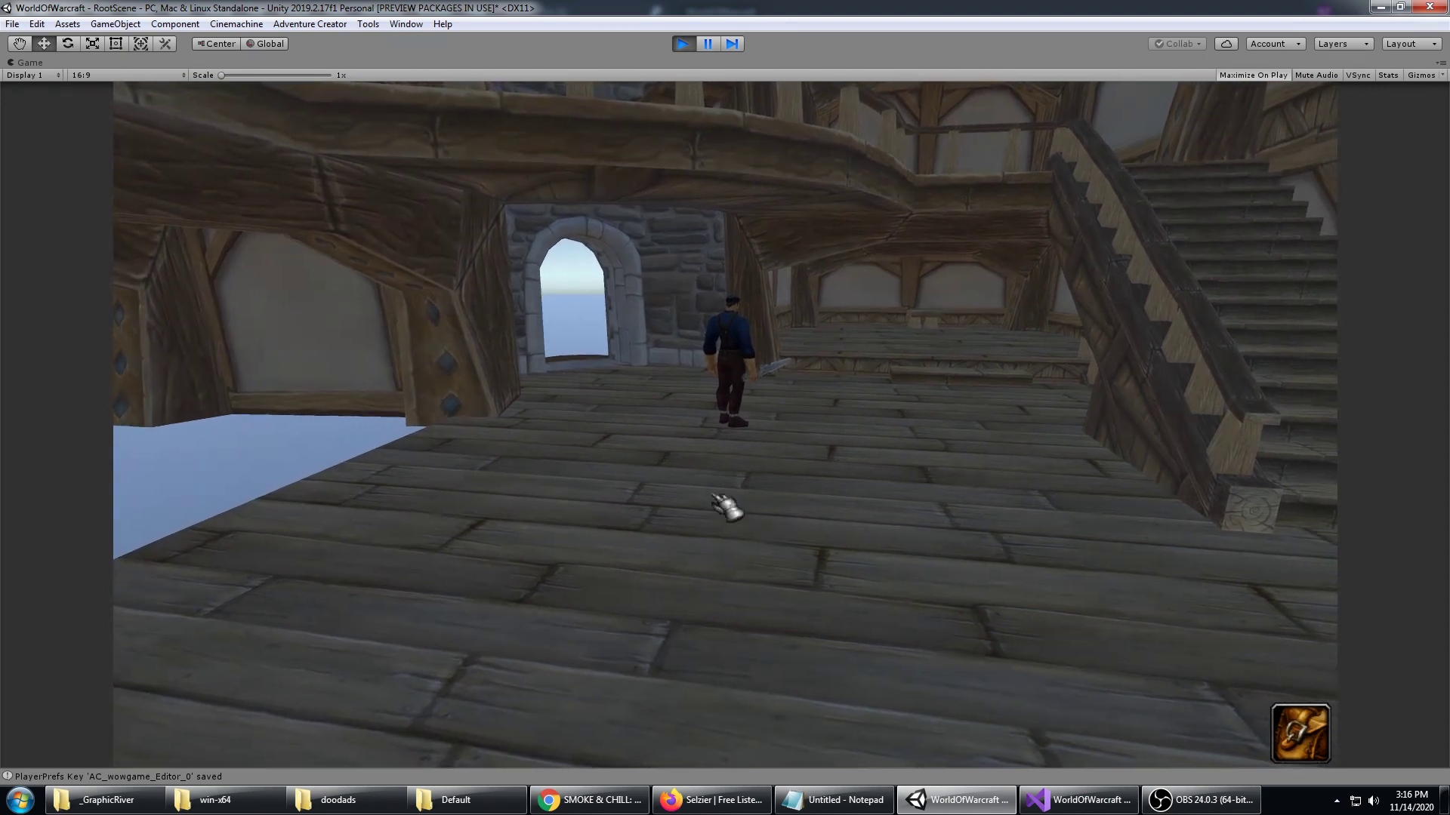
left_click(712, 495)
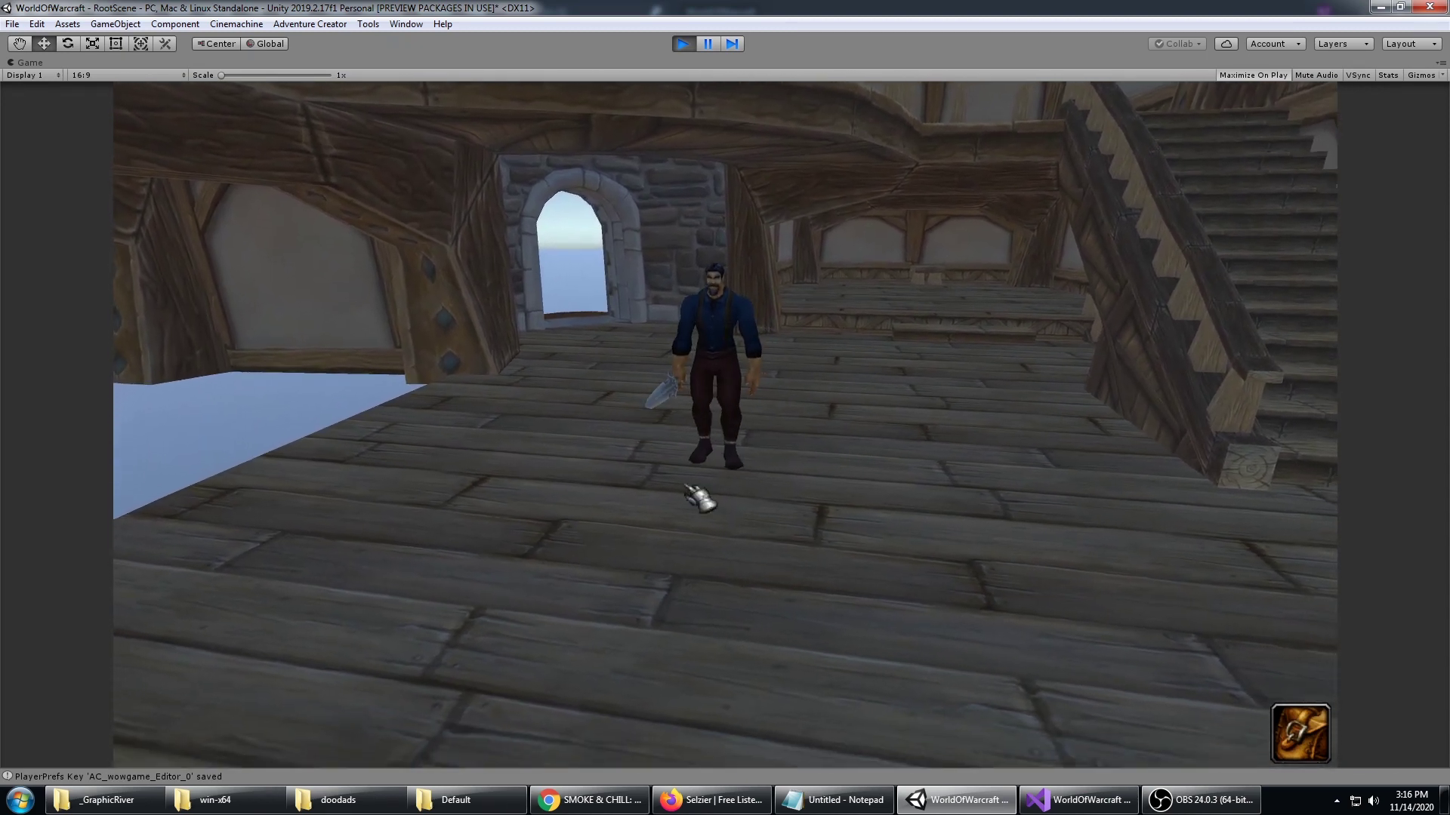
Step: Leave the tavern through the stone archway and walk the player toward Astarii Starseeker outside
left_click(569, 249)
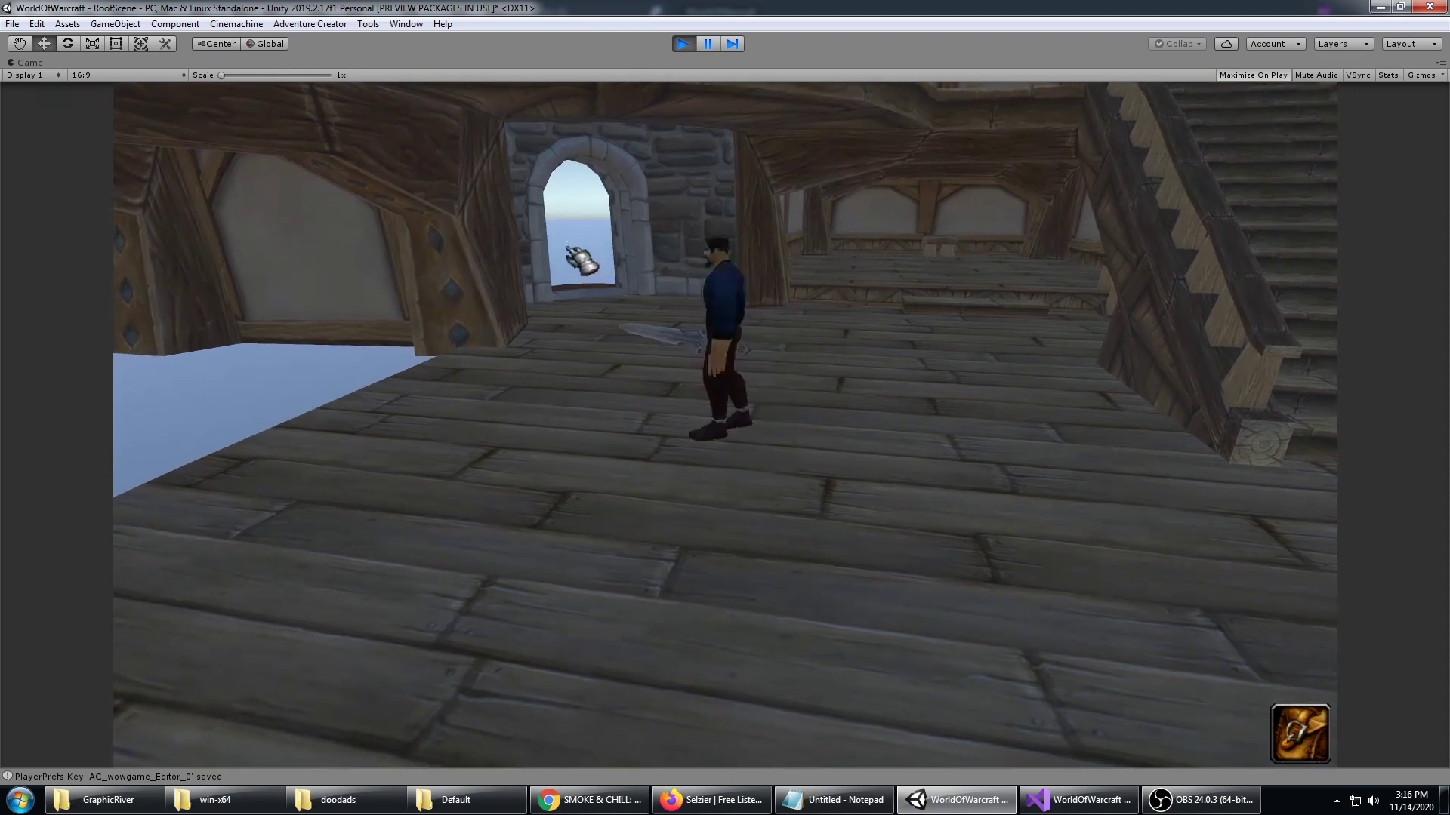
left_click(579, 259)
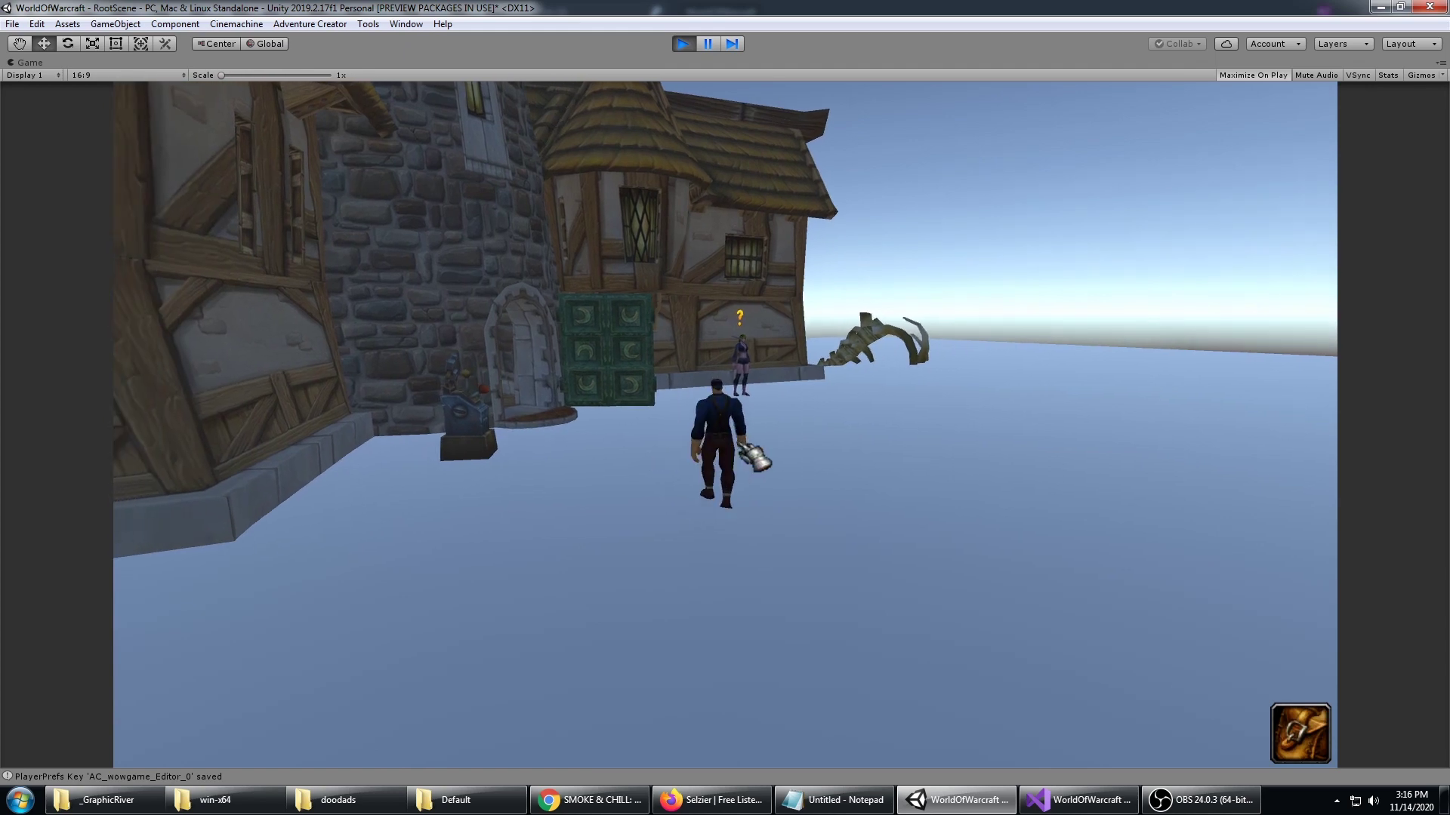
left_click(795, 441)
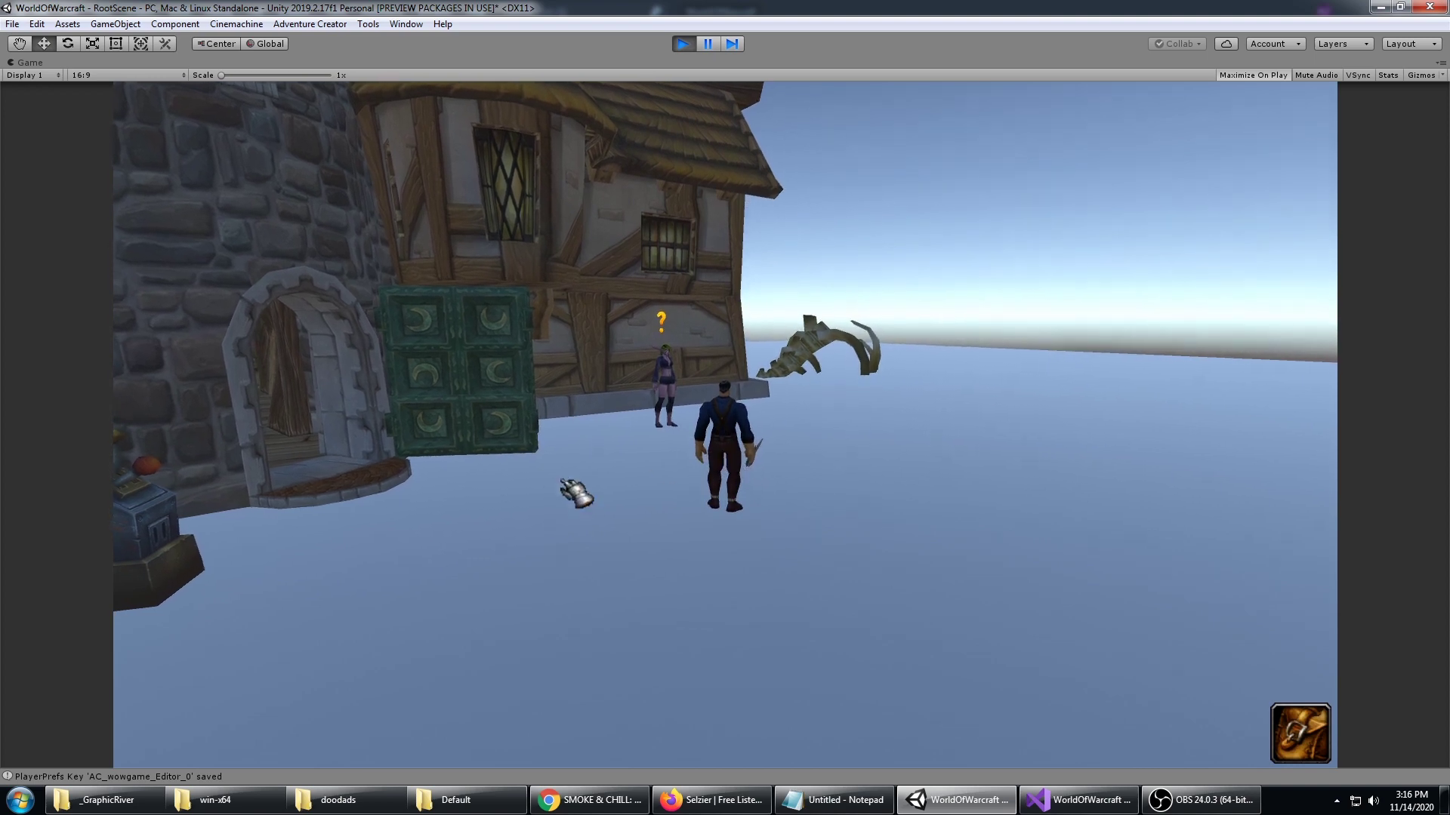
Step: Use the sword from the backpack on Astarii Starseeker
left_click(1307, 746)
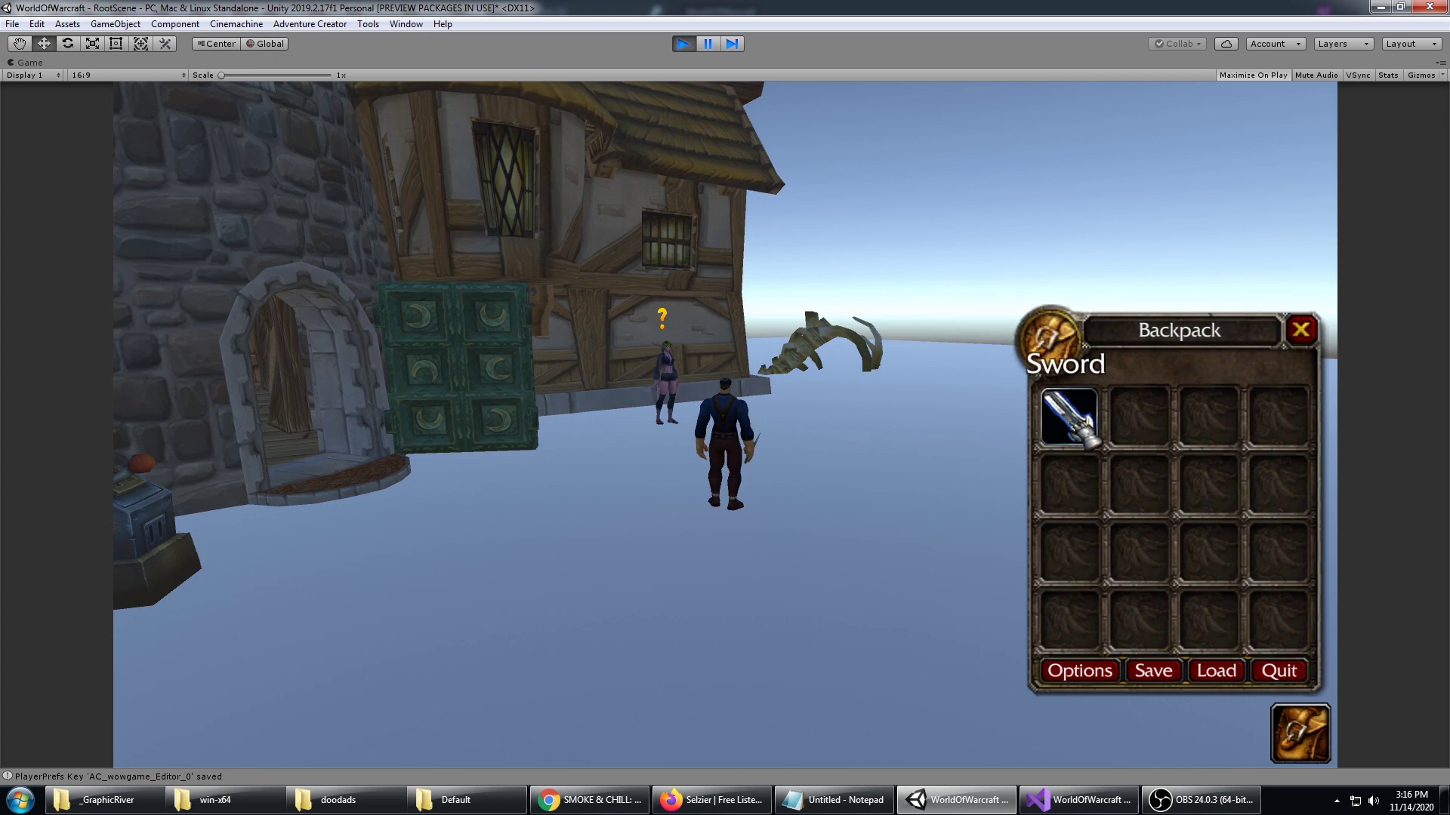
left_click(1068, 415)
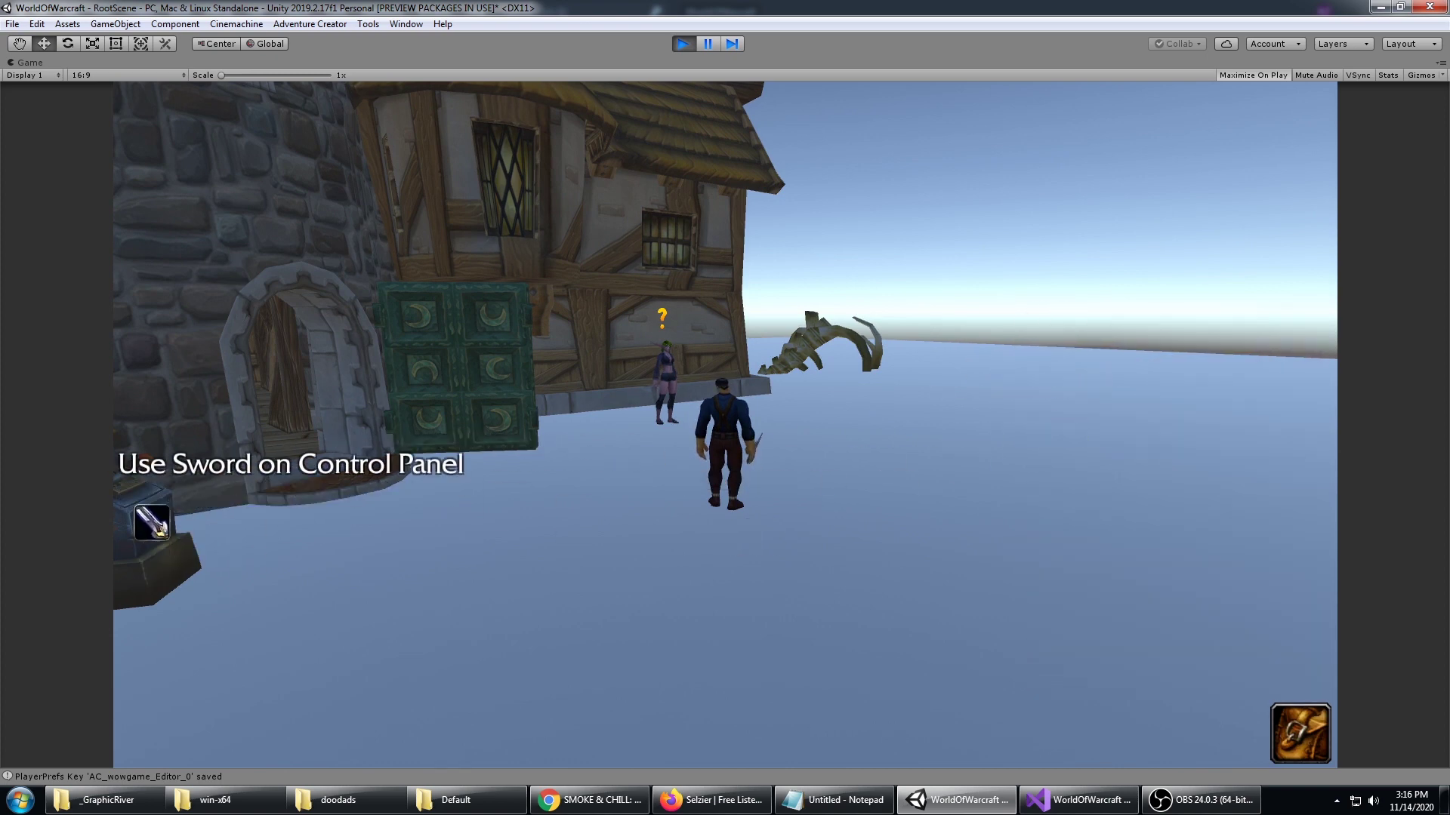
left_click(675, 382)
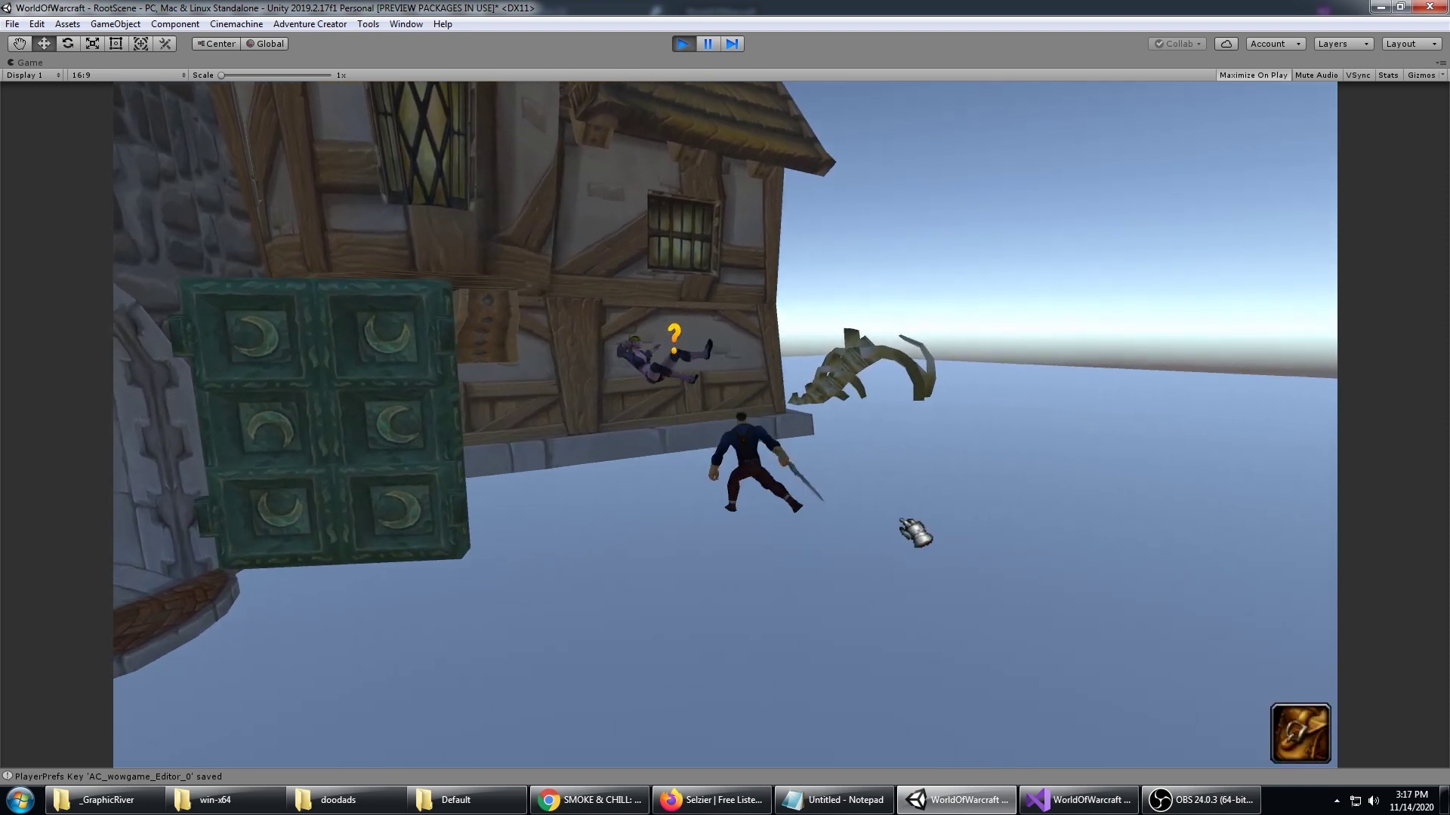
Step: Walk the player around outside the tavern, and quit the play test through the backpack's Quit option
left_click(759, 607)
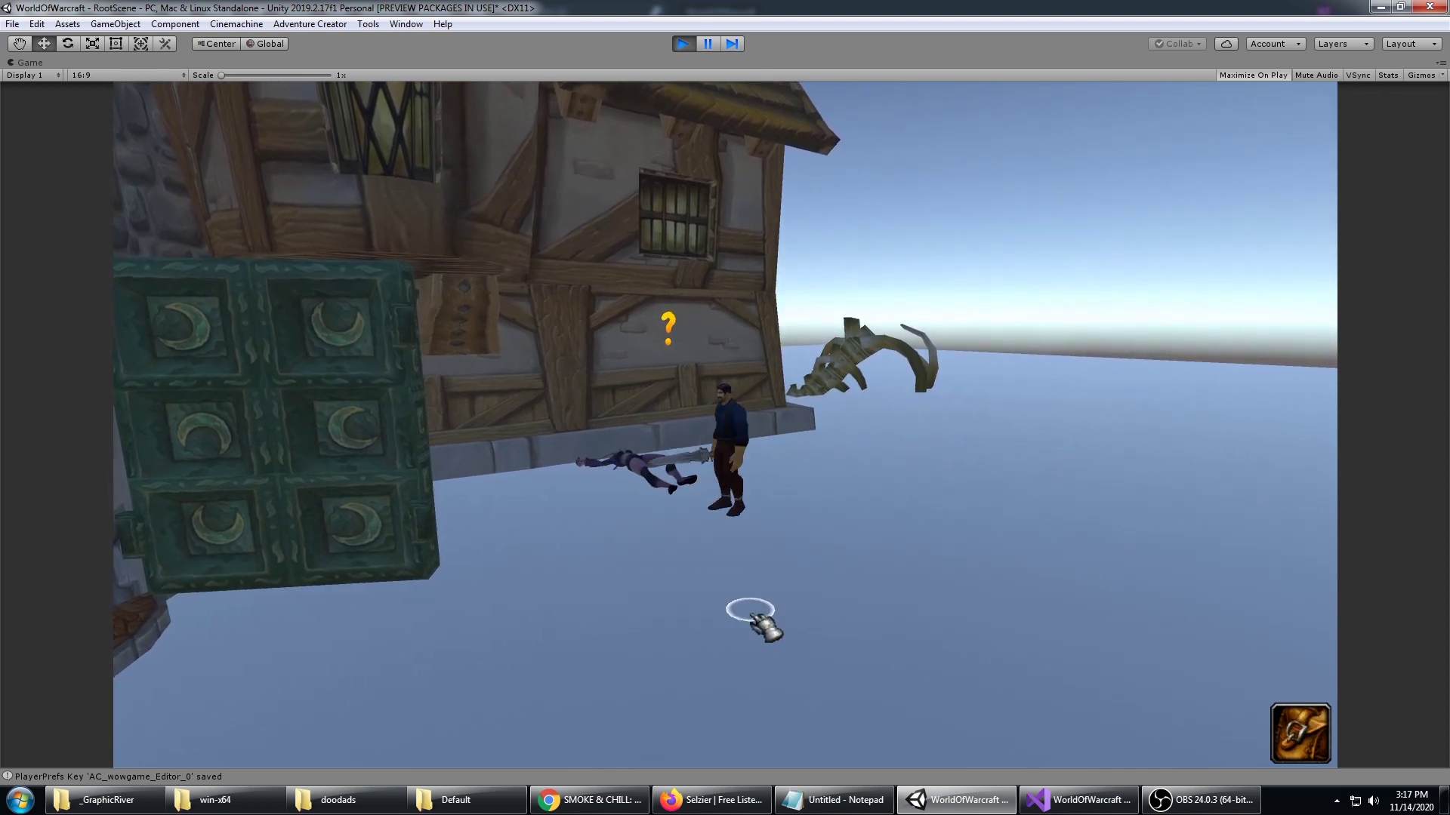
left_click(784, 652)
left_click(642, 642)
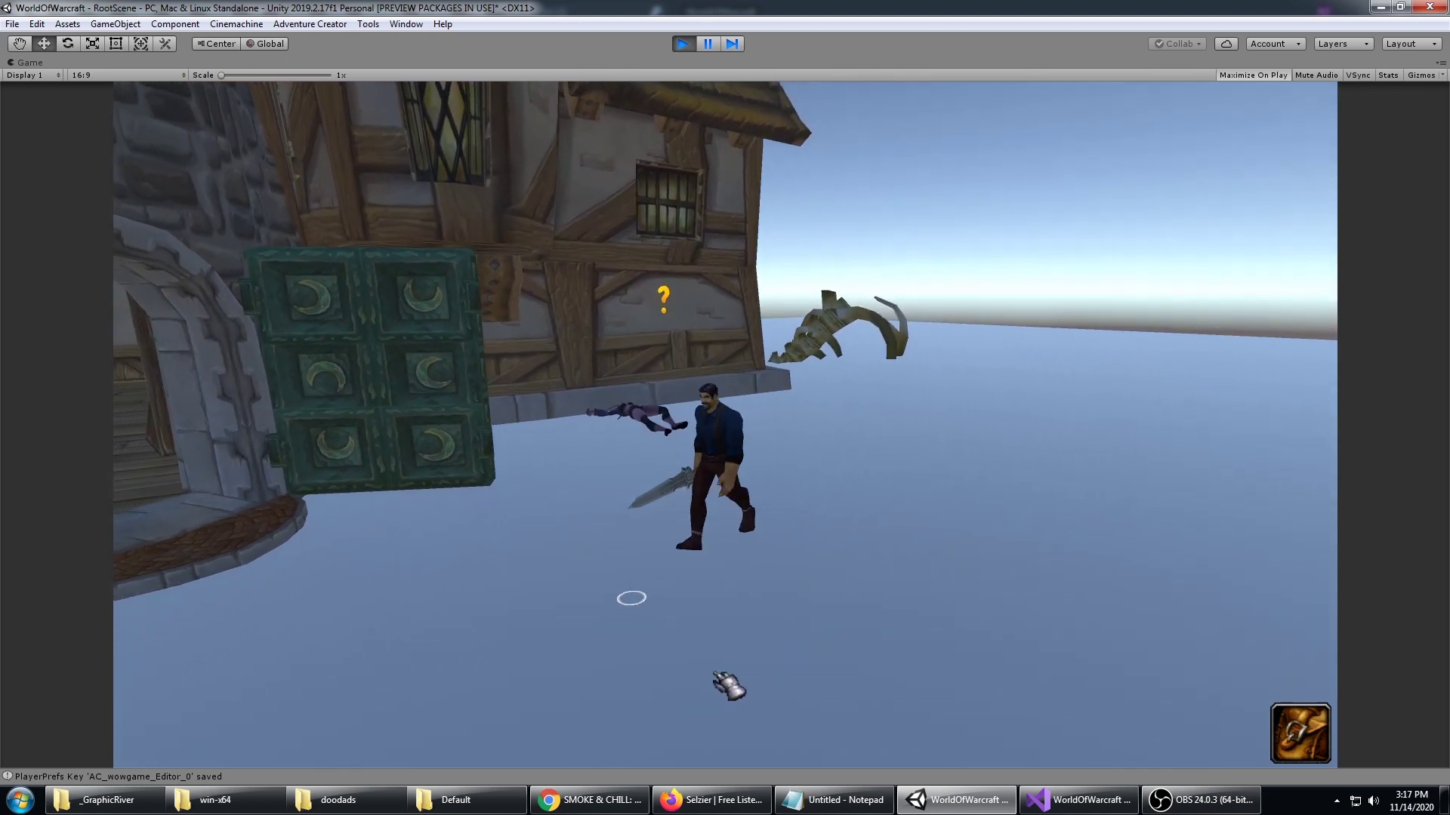
left_click(612, 631)
left_click(932, 608)
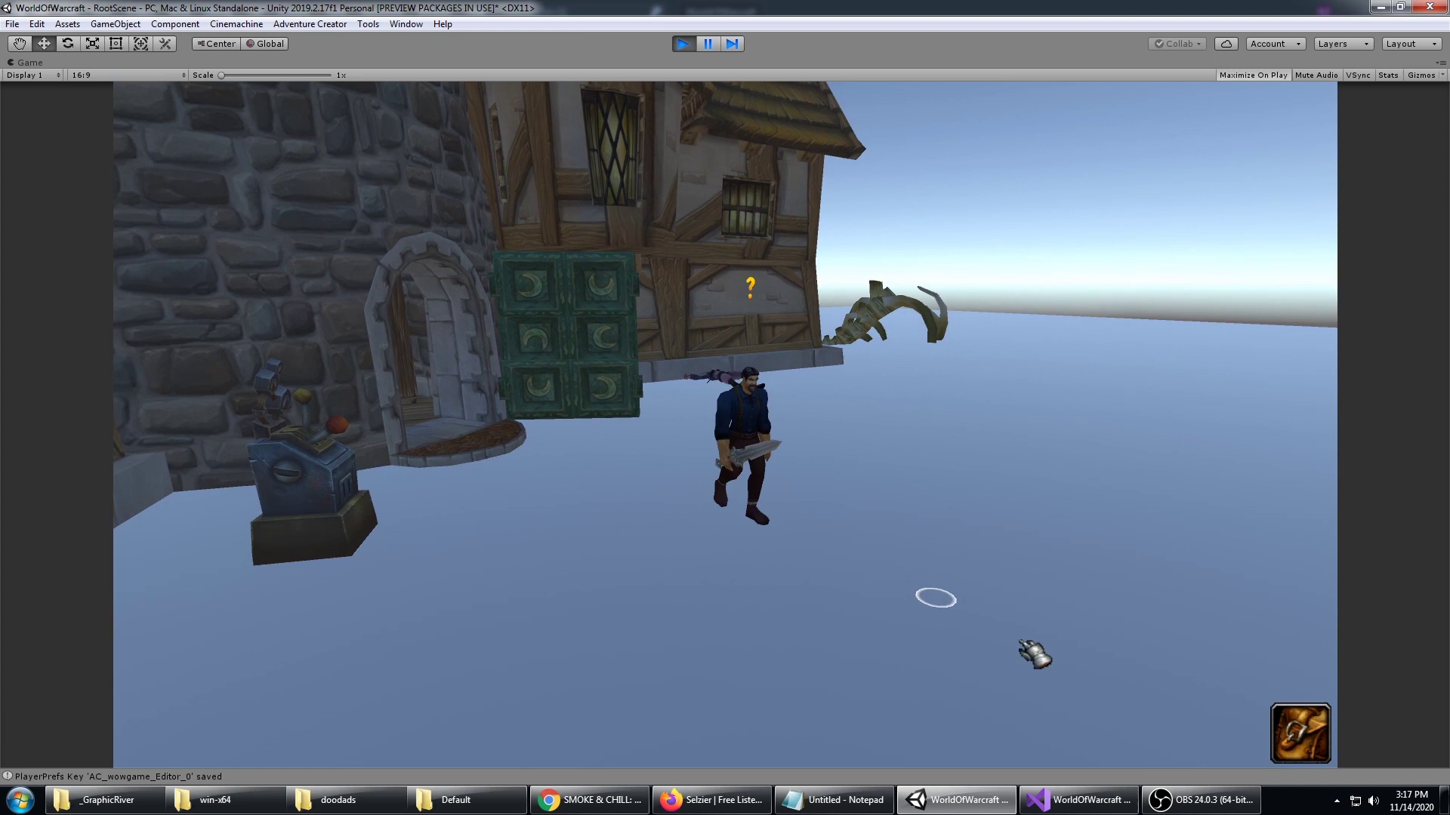
left_click(1298, 731)
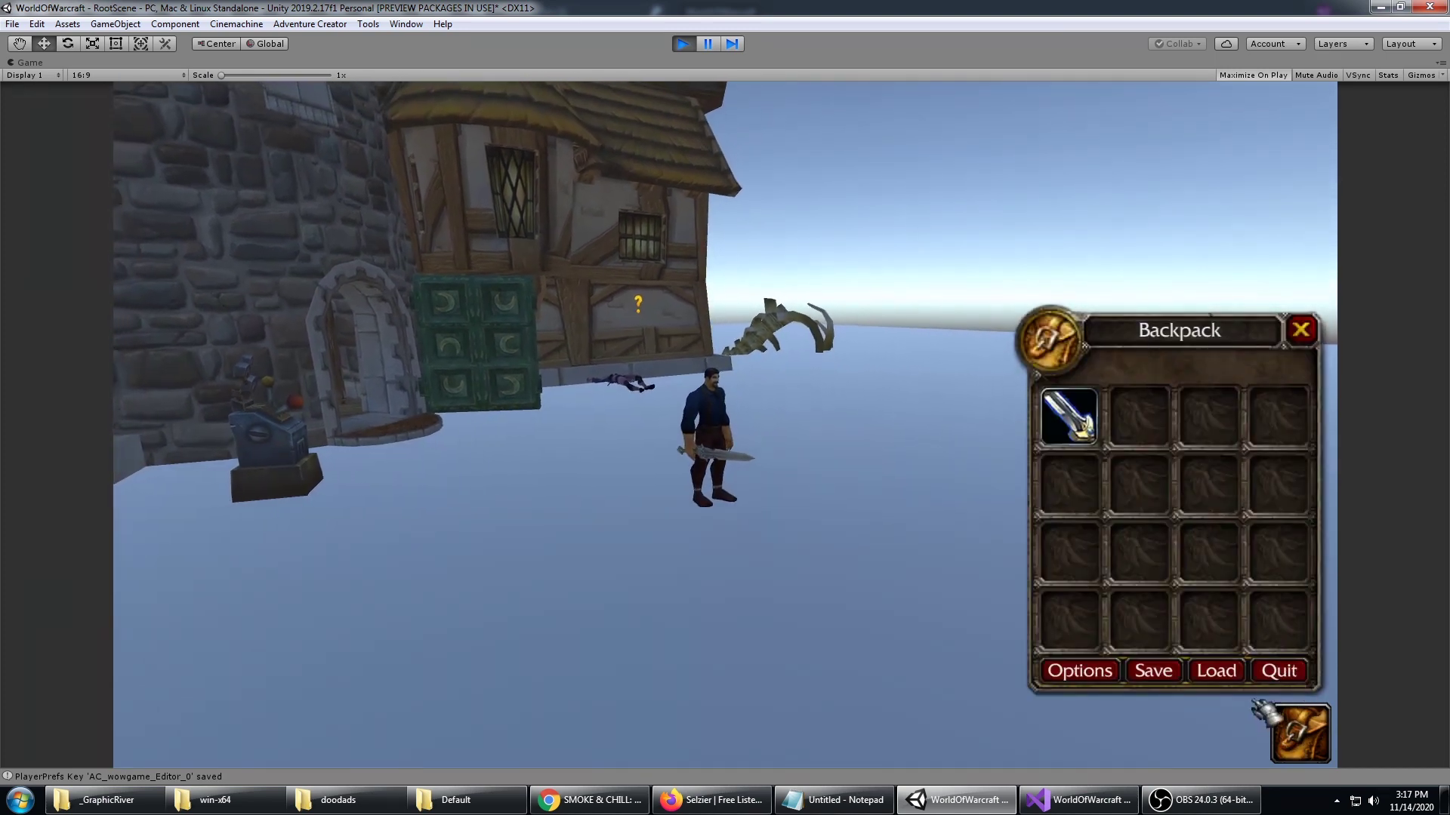
left_click(1270, 672)
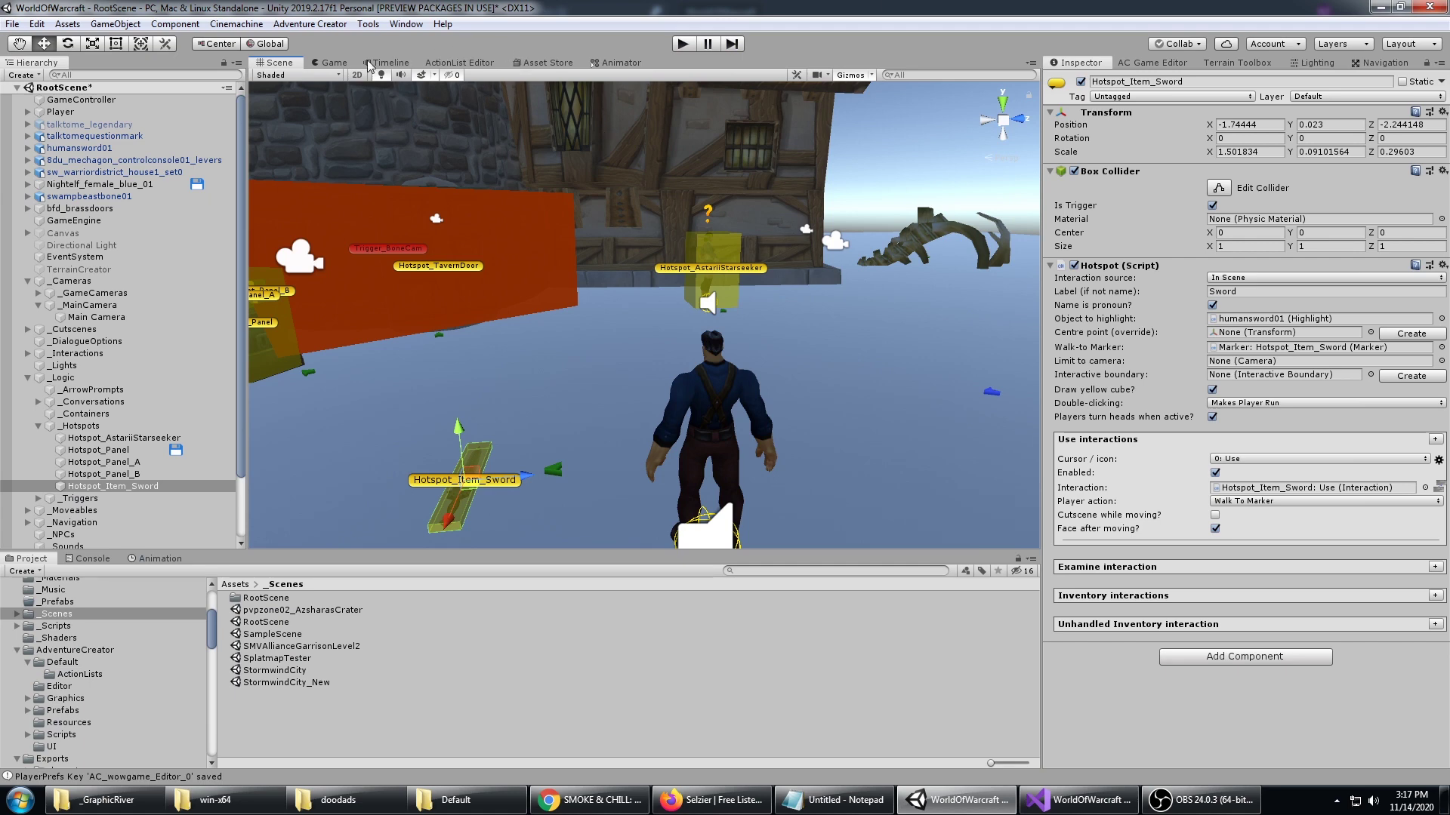
Step: Load the unloaded StormwindCity scene alongside RootScene
left_click(332, 63)
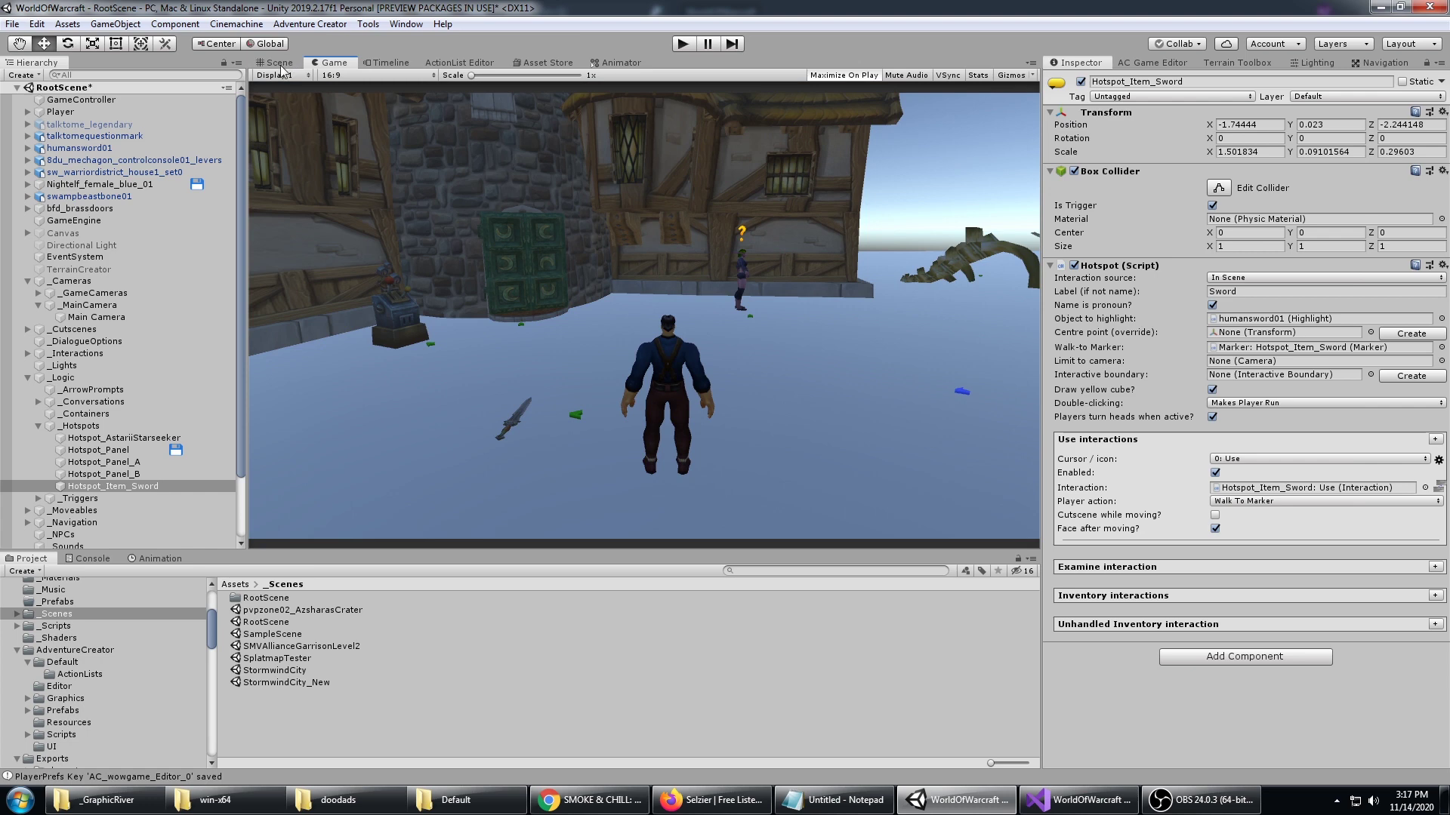
left_click(278, 63)
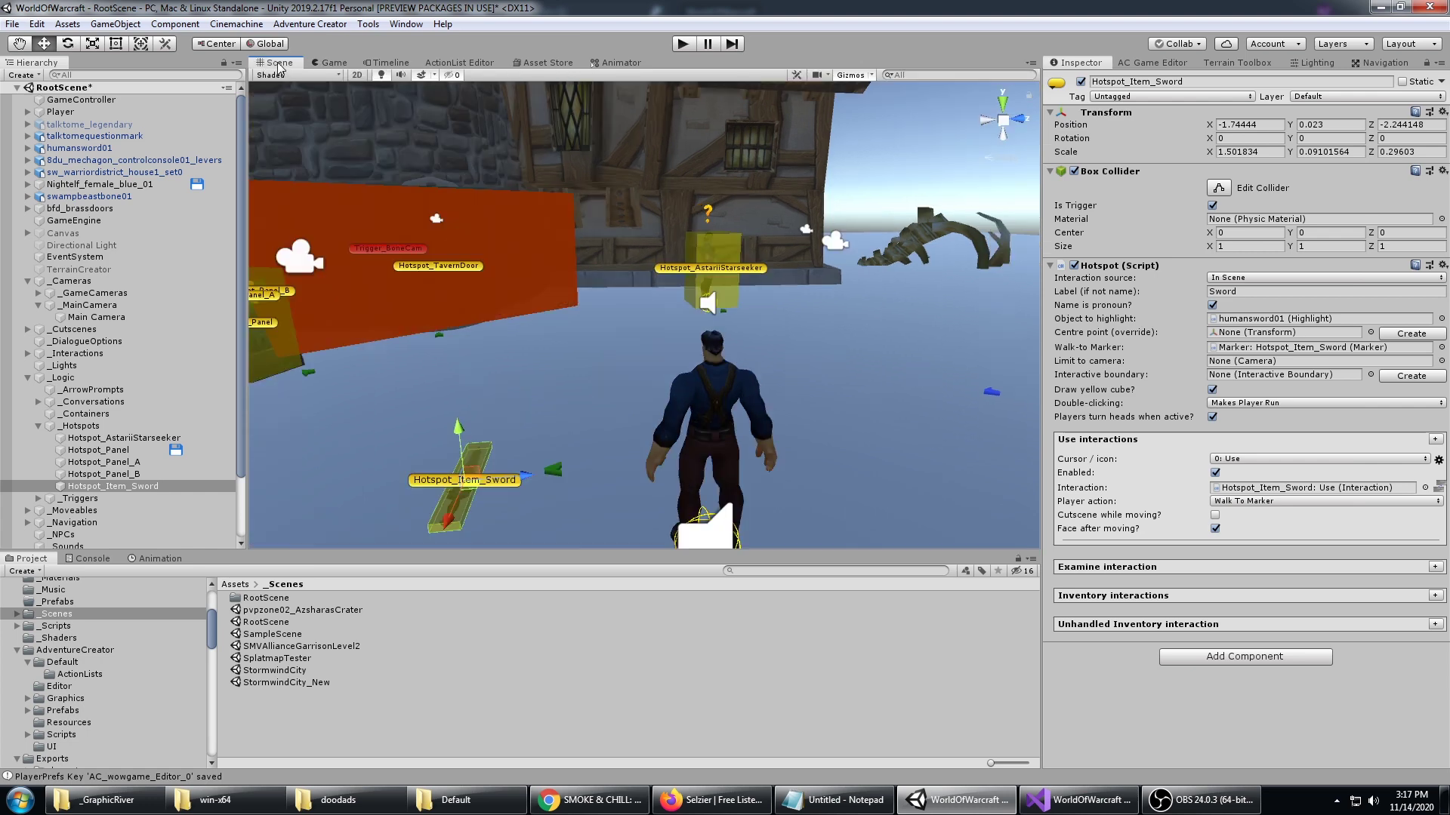
left_click(17, 87)
right_click(56, 100)
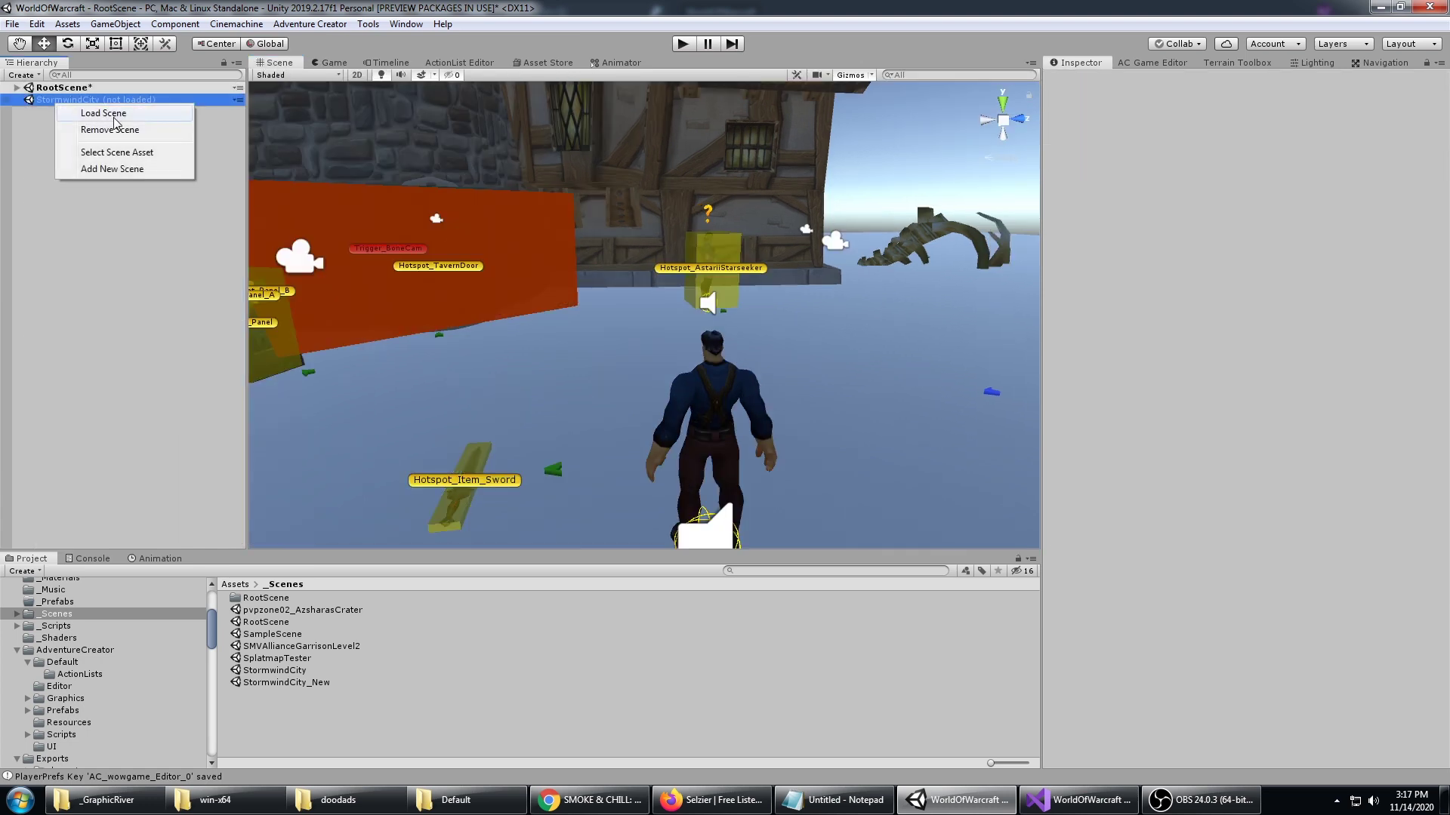
left_click(116, 118)
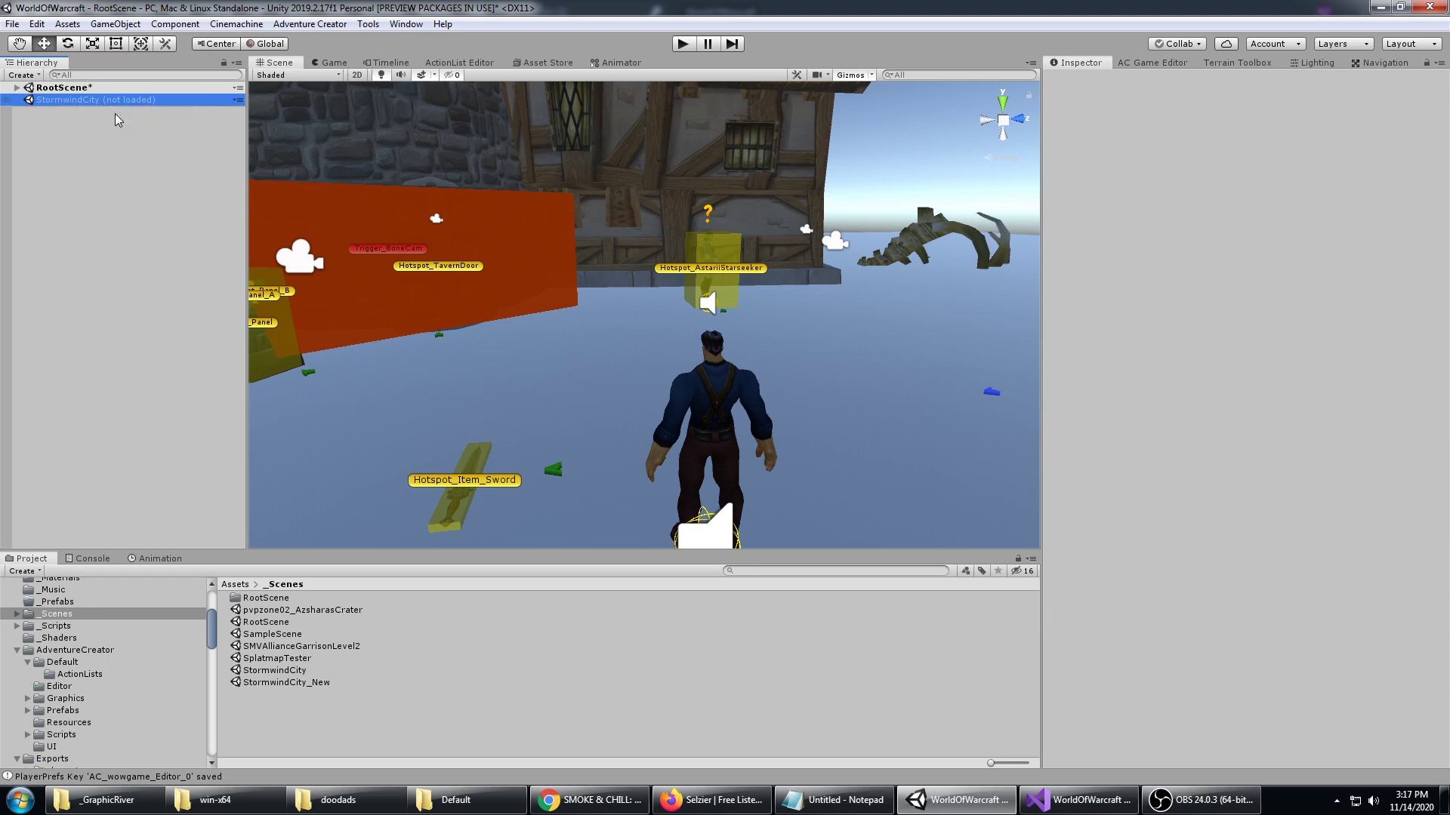
Step: Select the ADT_32_48 tile of StormwindCity and frame it in the Scene view
left_click(330, 62)
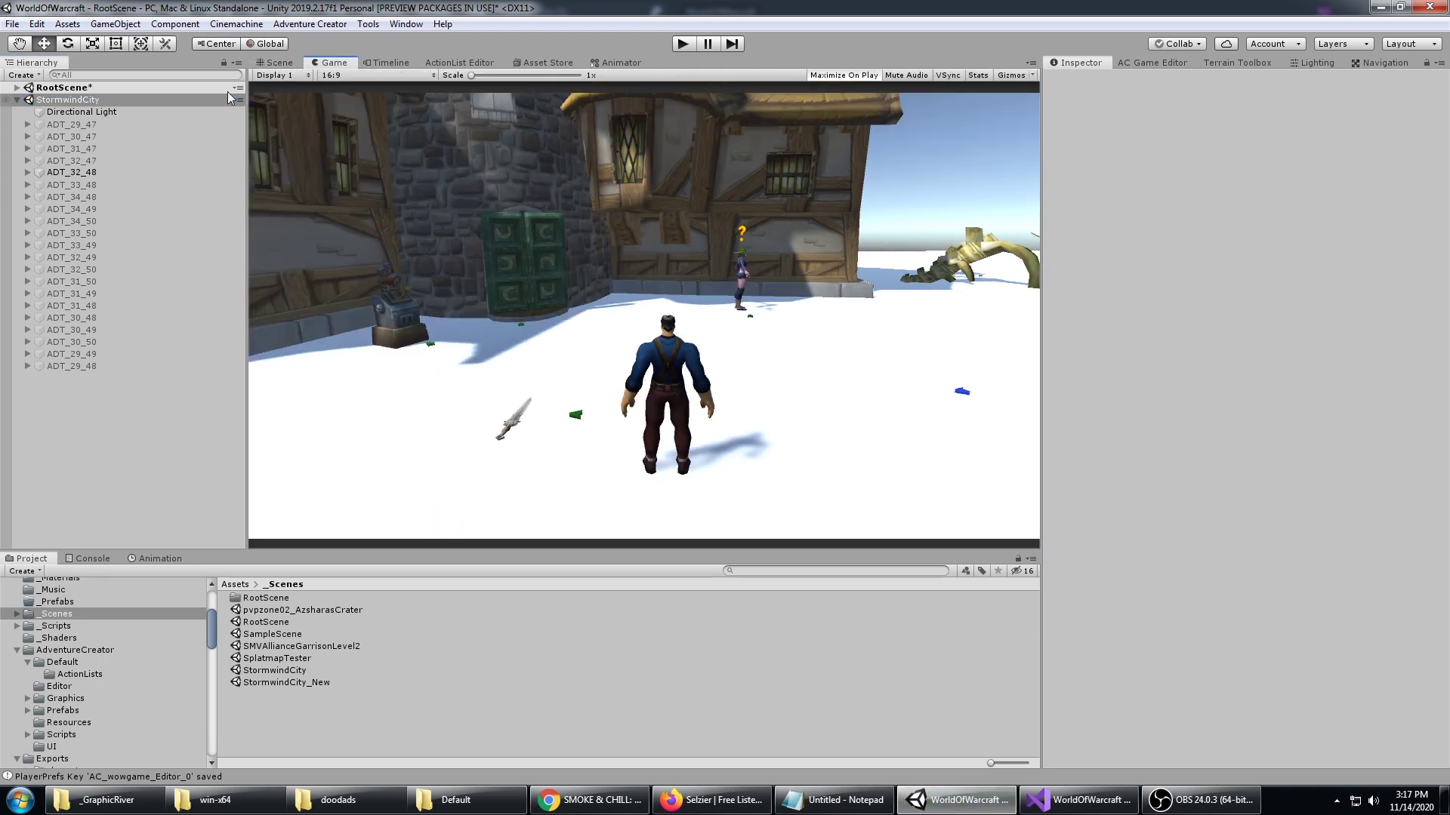
left_click(227, 172)
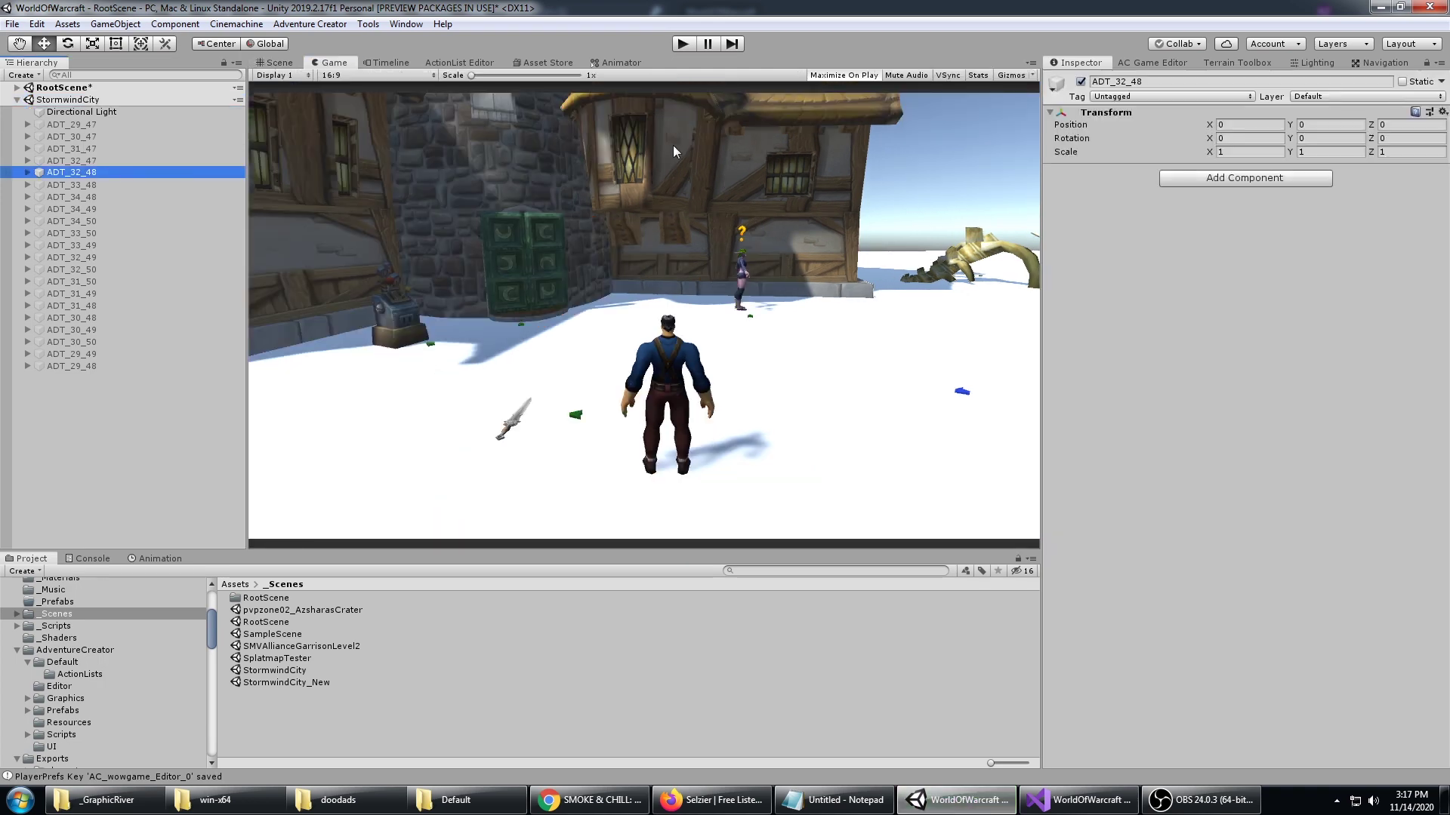
left_click(275, 63)
key("f")
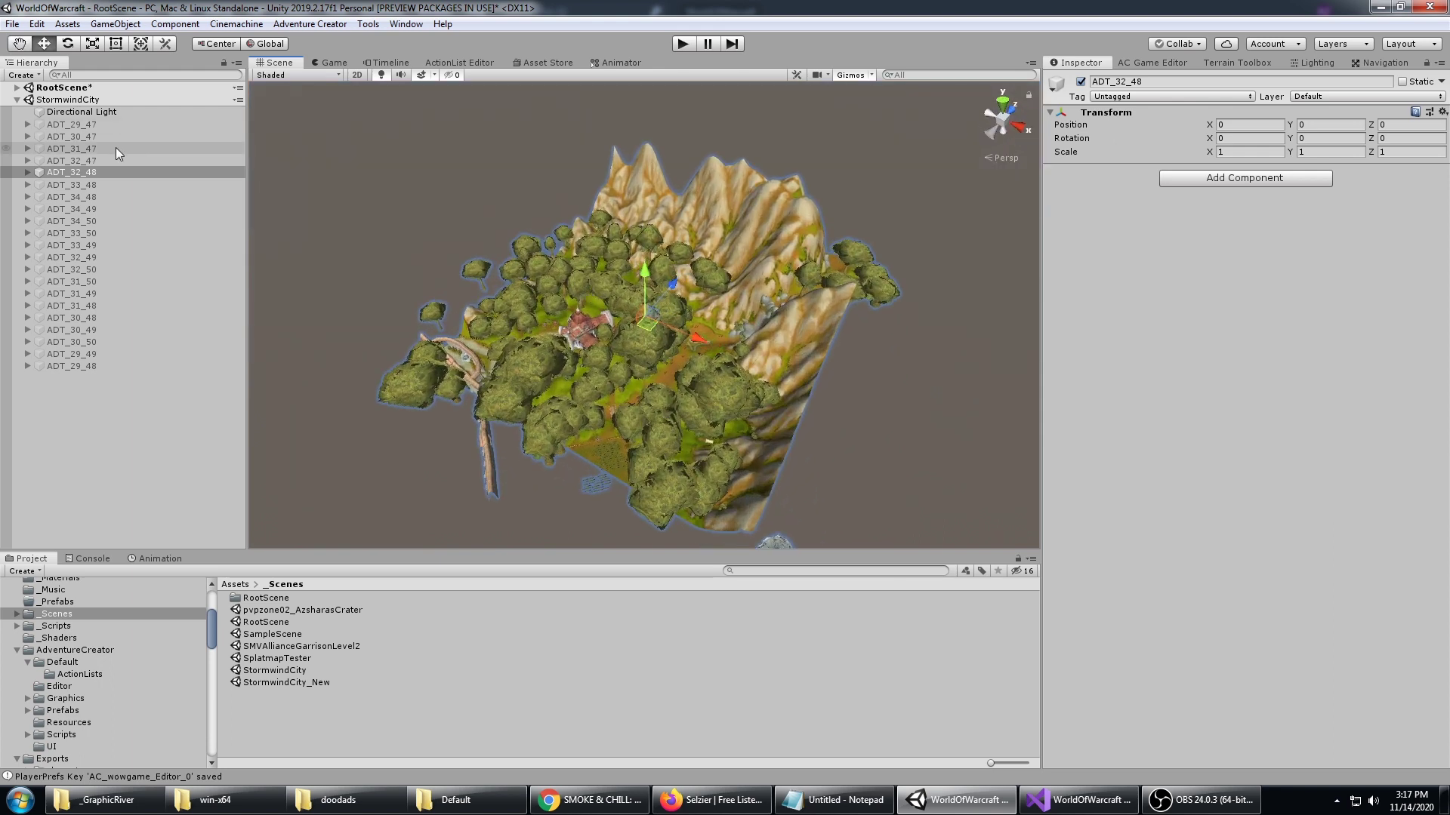
Step: Activate all the ADT map tiles of the StormwindCity scene, from ADT_29_47 through ADT_29_48
left_click(110, 127)
left_click(113, 367, "shift")
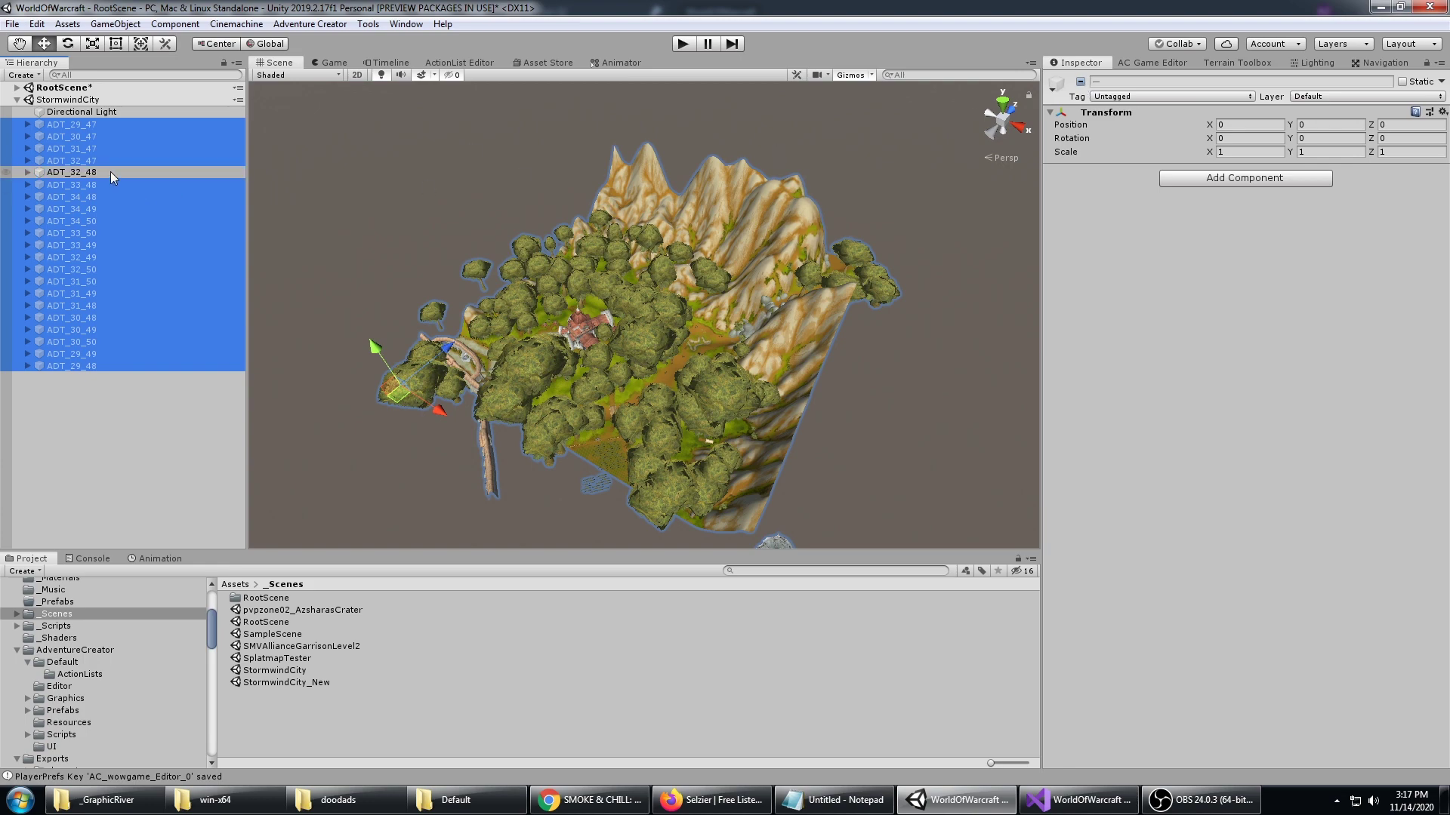
left_click(1081, 82)
key("alt+shift+a")
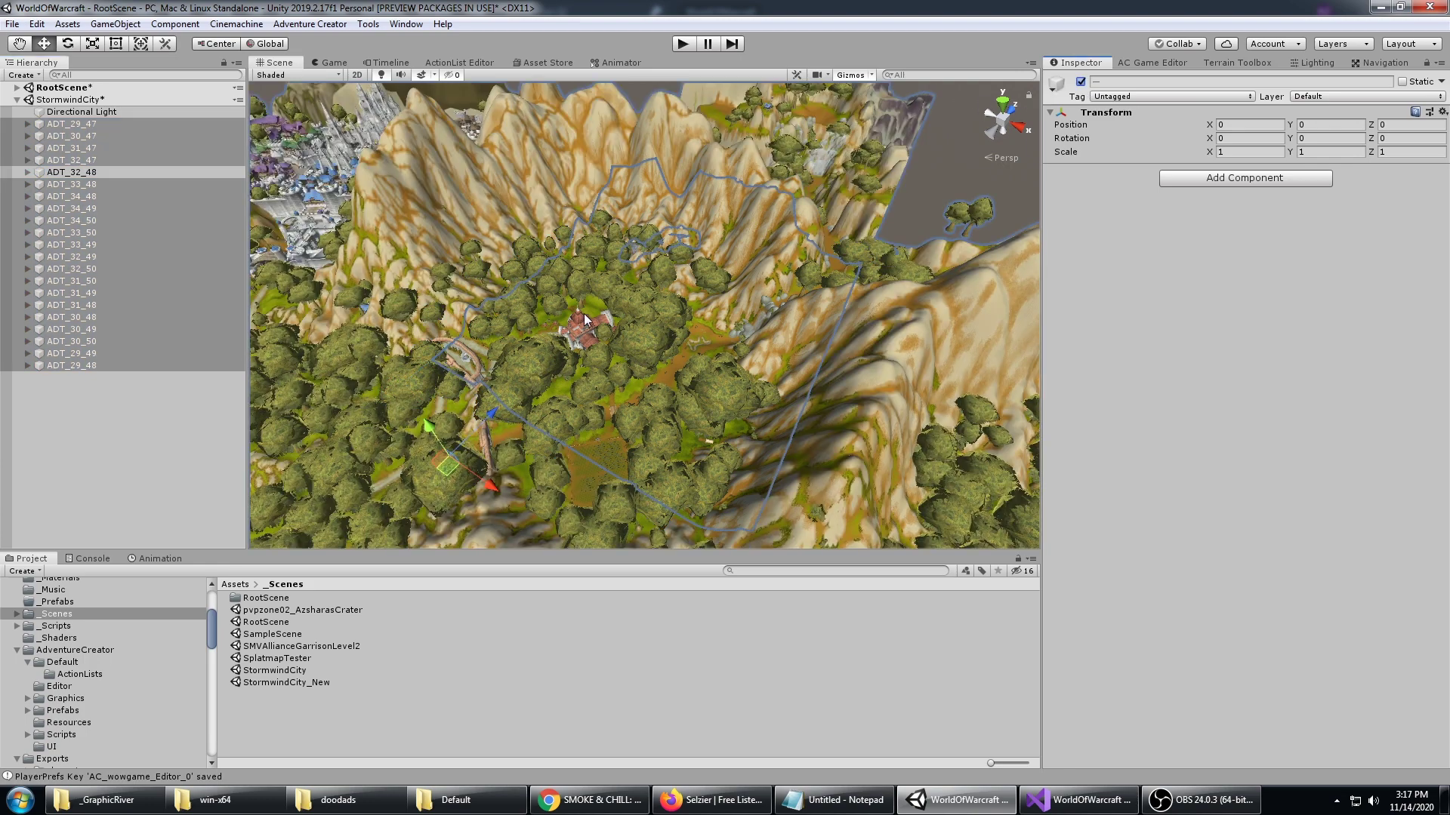
Step: Examine the landscape around Stormwind City, from the mountains and forest down to the cobbled road before the gate
left_click_drag(603, 264, 559, 67, "alt")
left_click(607, 113)
left_click_drag(759, 163, 640, 119, "alt")
scroll(626, 239, "down", 5)
scroll(736, 310, "up", 10, "alt")
scroll(641, 125, "up", 10, "alt")
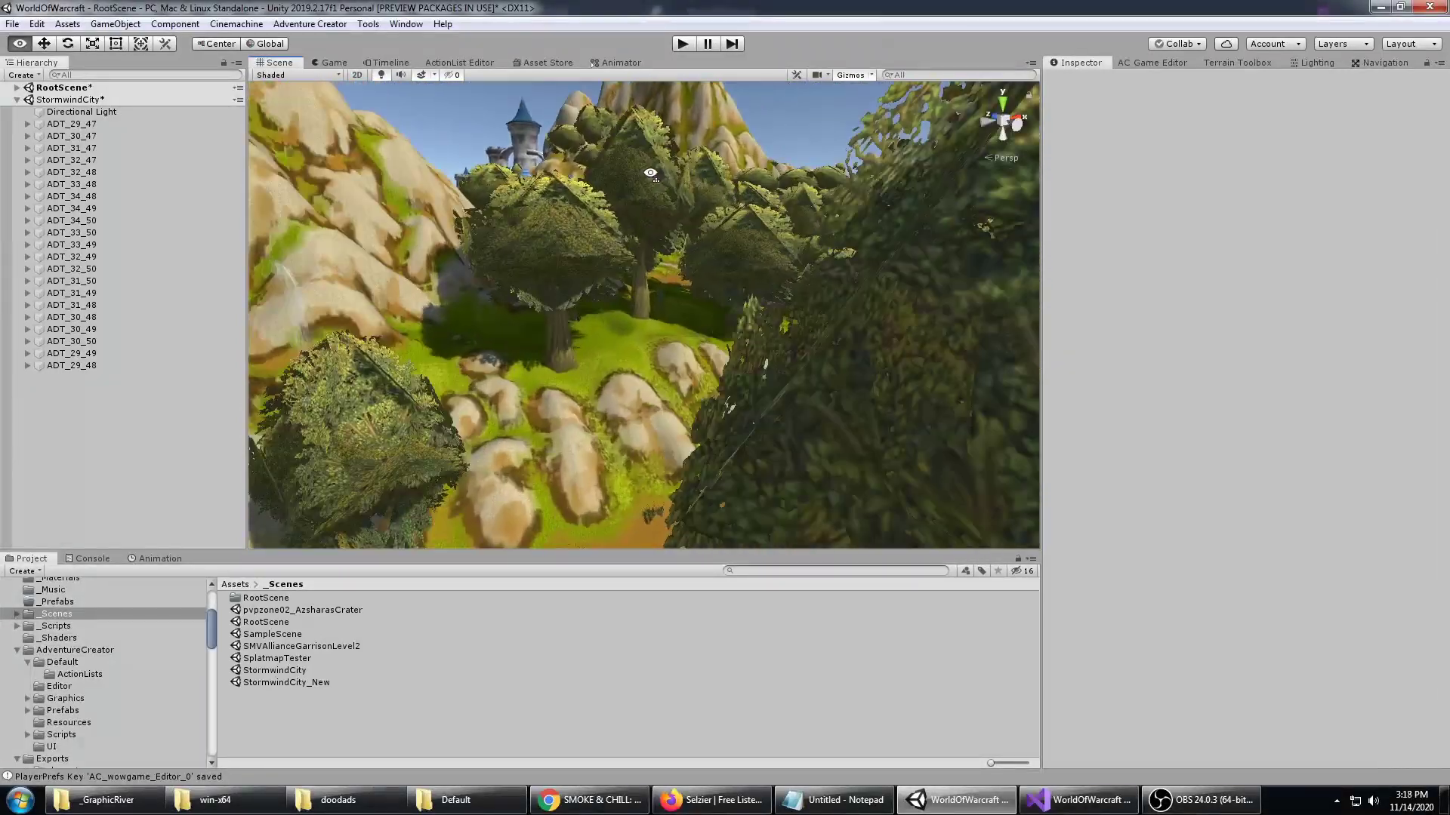
key("w")
right_click_drag(645, 137, 674, 133)
scroll(674, 133, "up", 10, "alt")
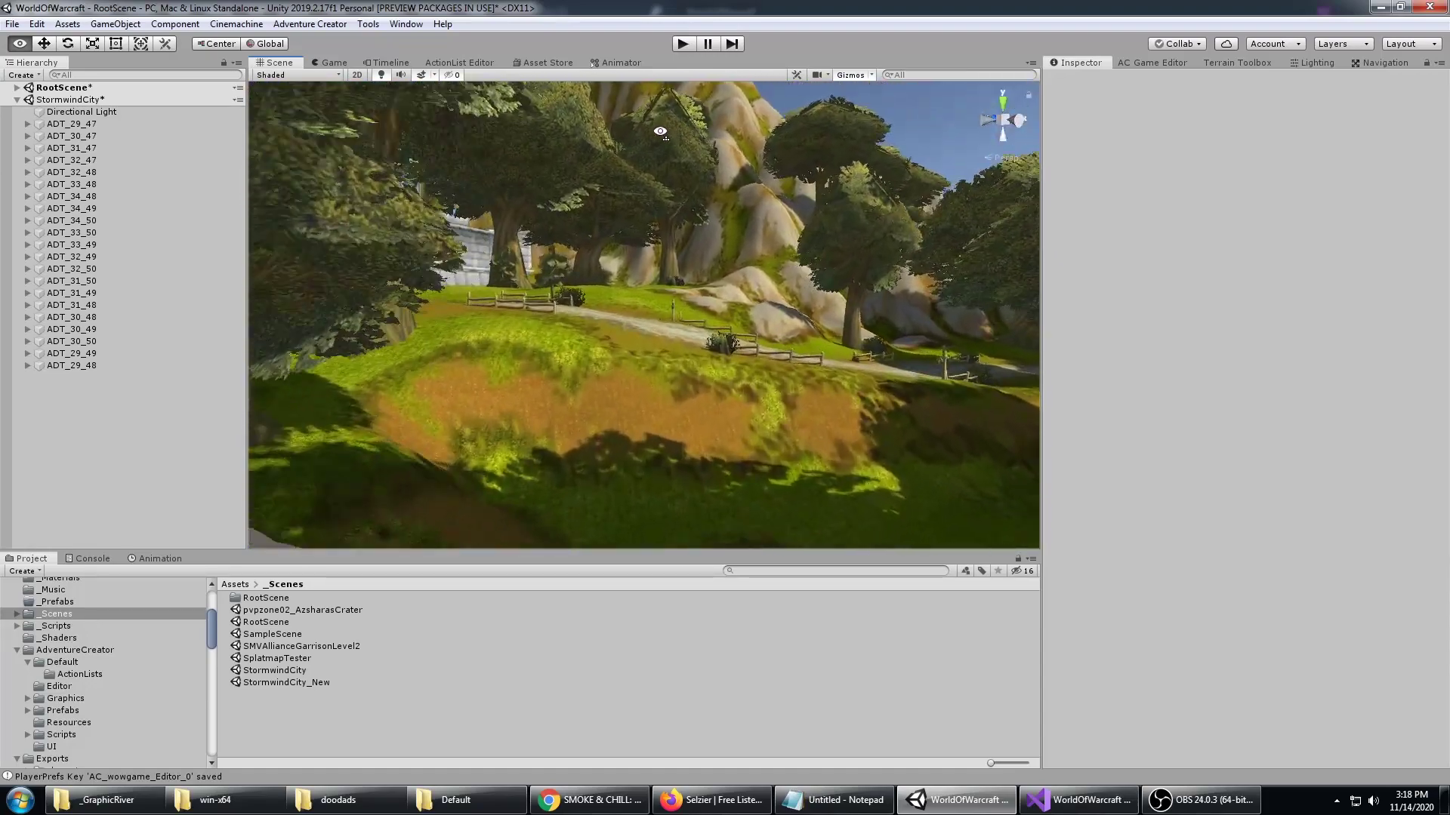
left_click(670, 269)
scroll(670, 269, "up", 5)
left_click_drag(670, 270, 705, 370, "alt")
Step: Try moving the elwynntreemid01 tree beside the roadside fence, and undo the move
left_click(809, 403, "shift")
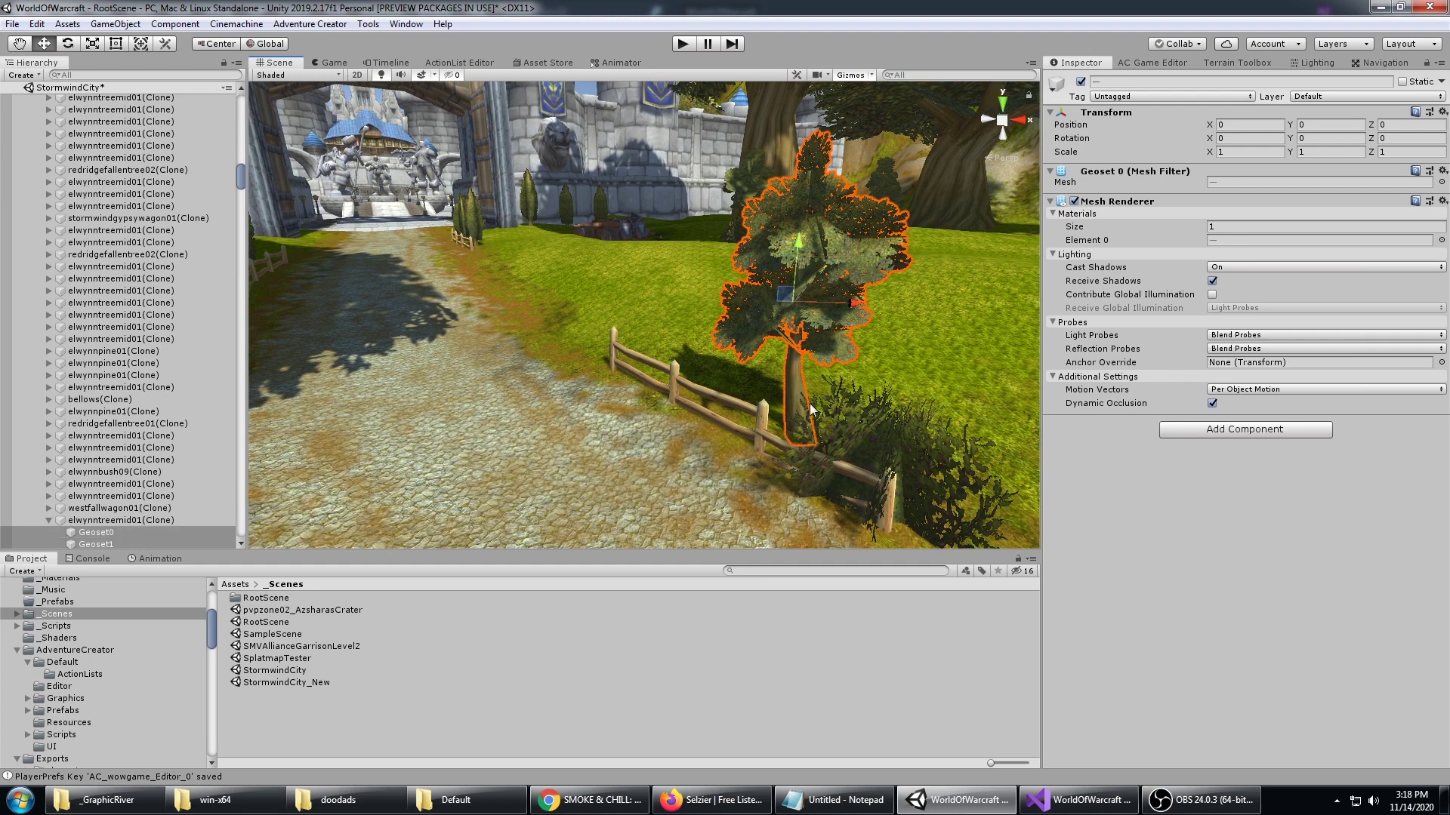
left_click_drag(785, 311, 757, 292)
key("ctrl+z")
Step: Select the road terrain Terrain_31_49 and display its Paint Texture tool with the terrain material's settings
middle_click_drag(537, 300, 650, 315)
left_click(625, 376)
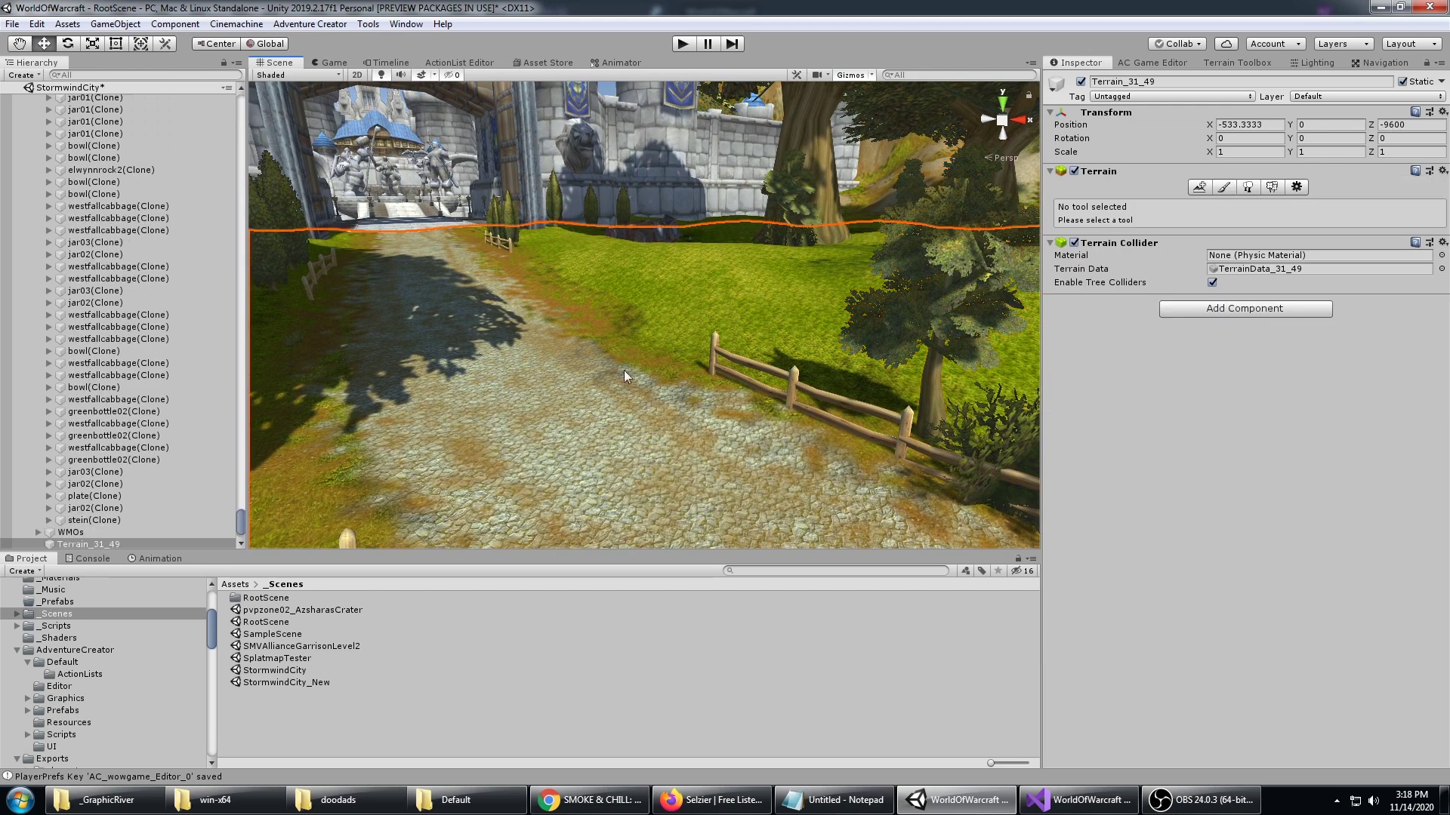
left_click(1224, 188)
scroll(1252, 423, "down", 3)
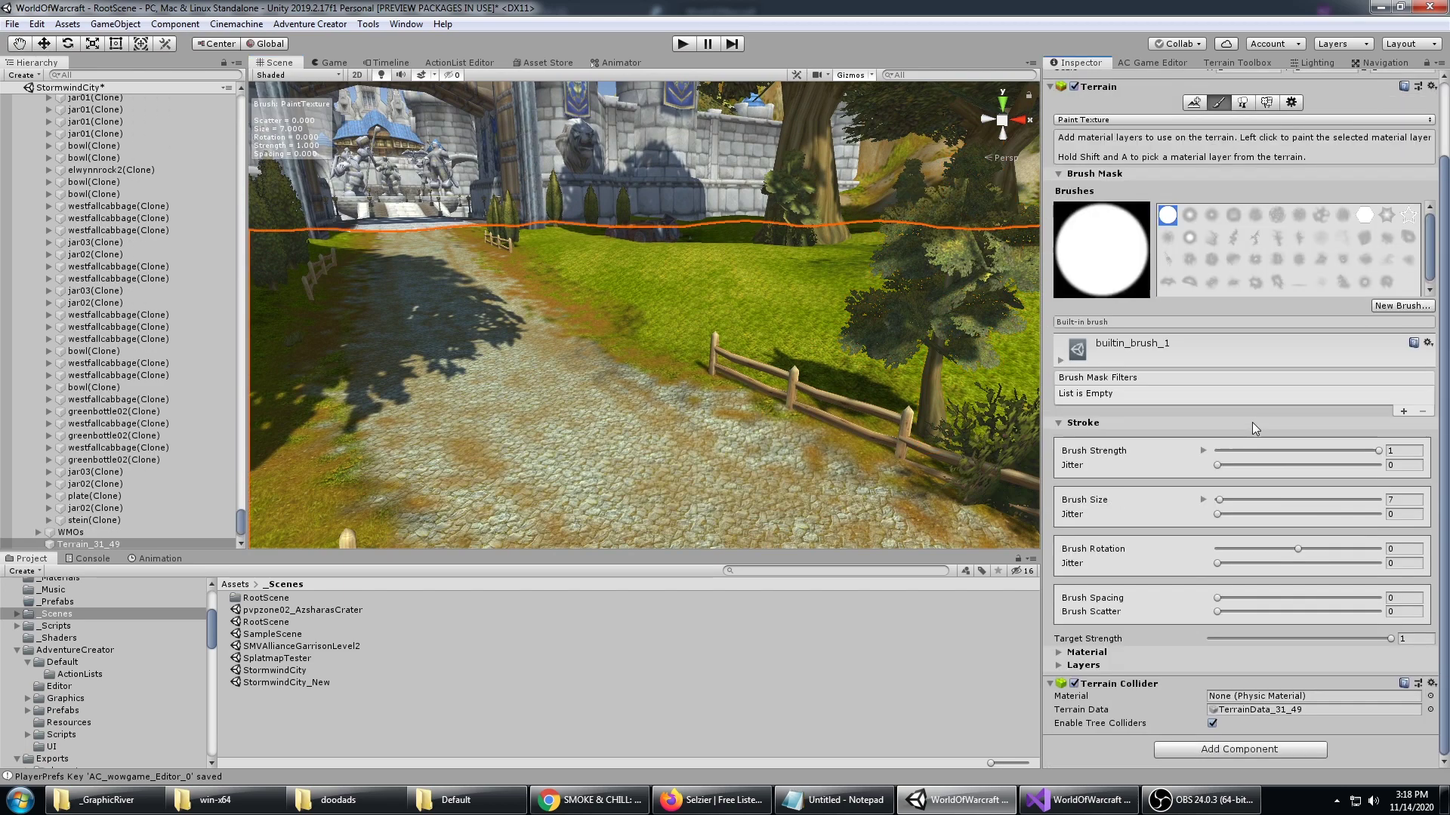
left_click(1059, 654)
scroll(1076, 680, "down", 1)
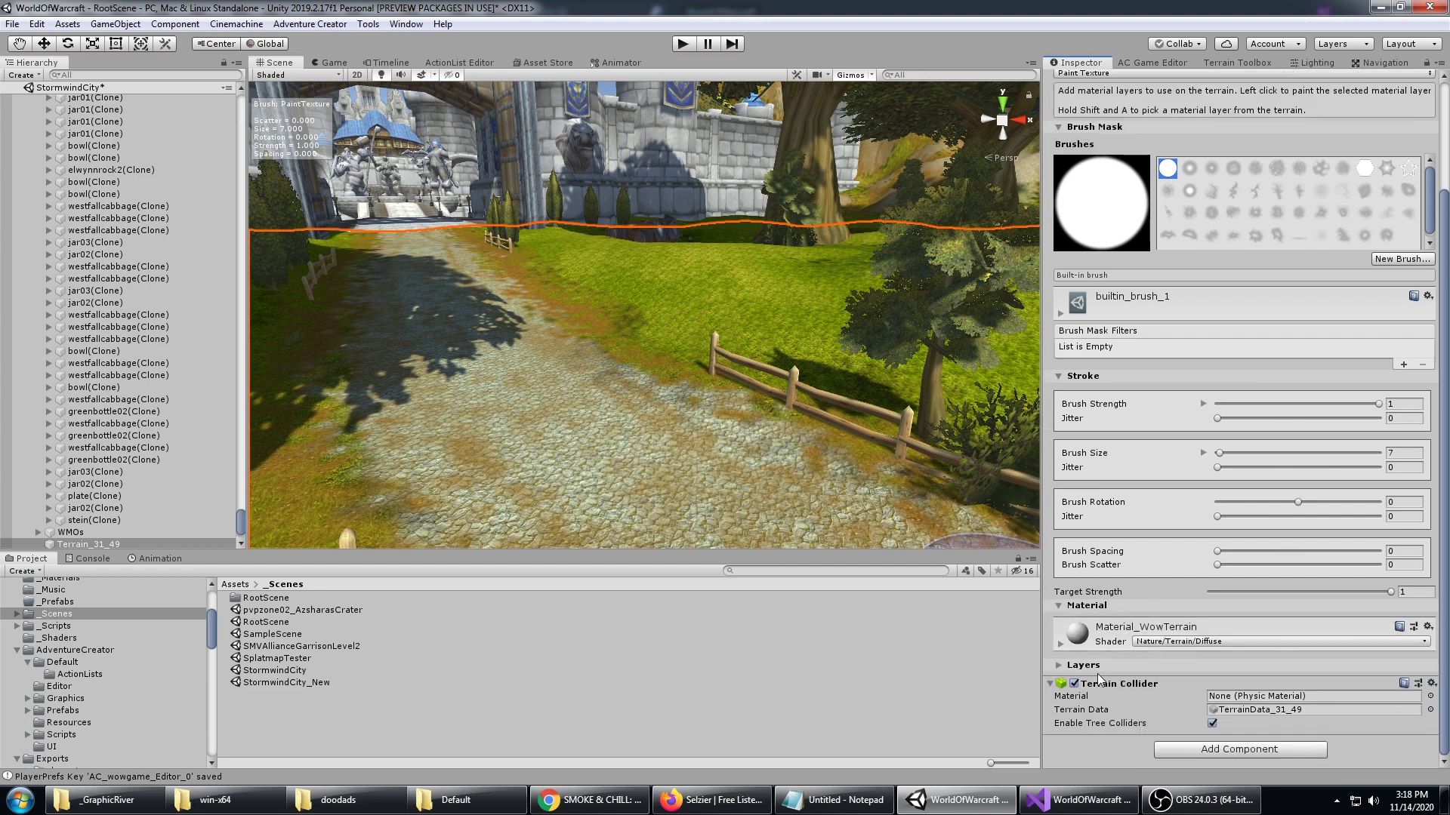
scroll(1109, 649, "down", 1)
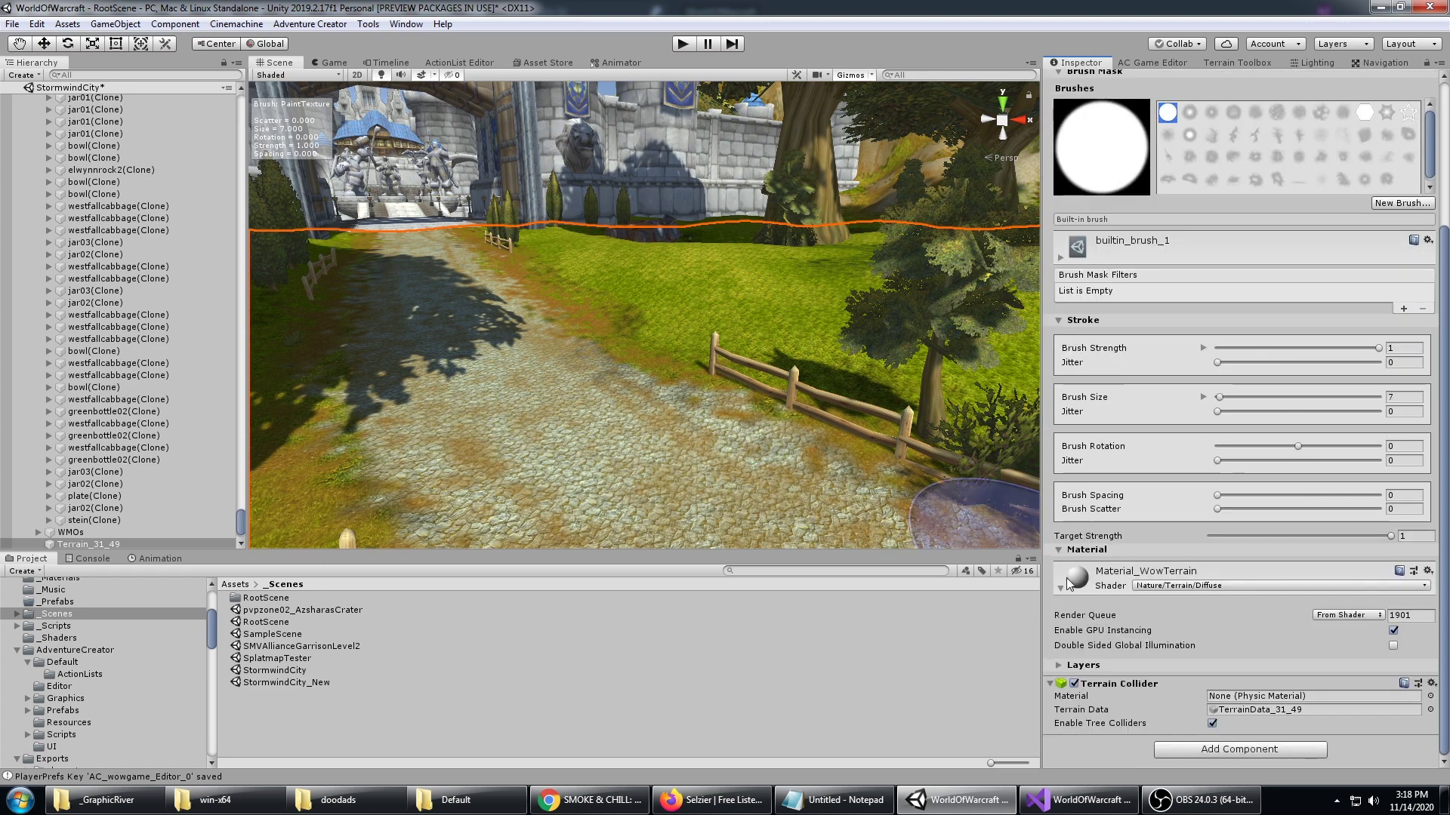
Step: Pick the stone layer 187100 from the terrain's layer palette and paint a path across the grass behind the fence
left_click(1059, 666)
scroll(1118, 423, "down", 9)
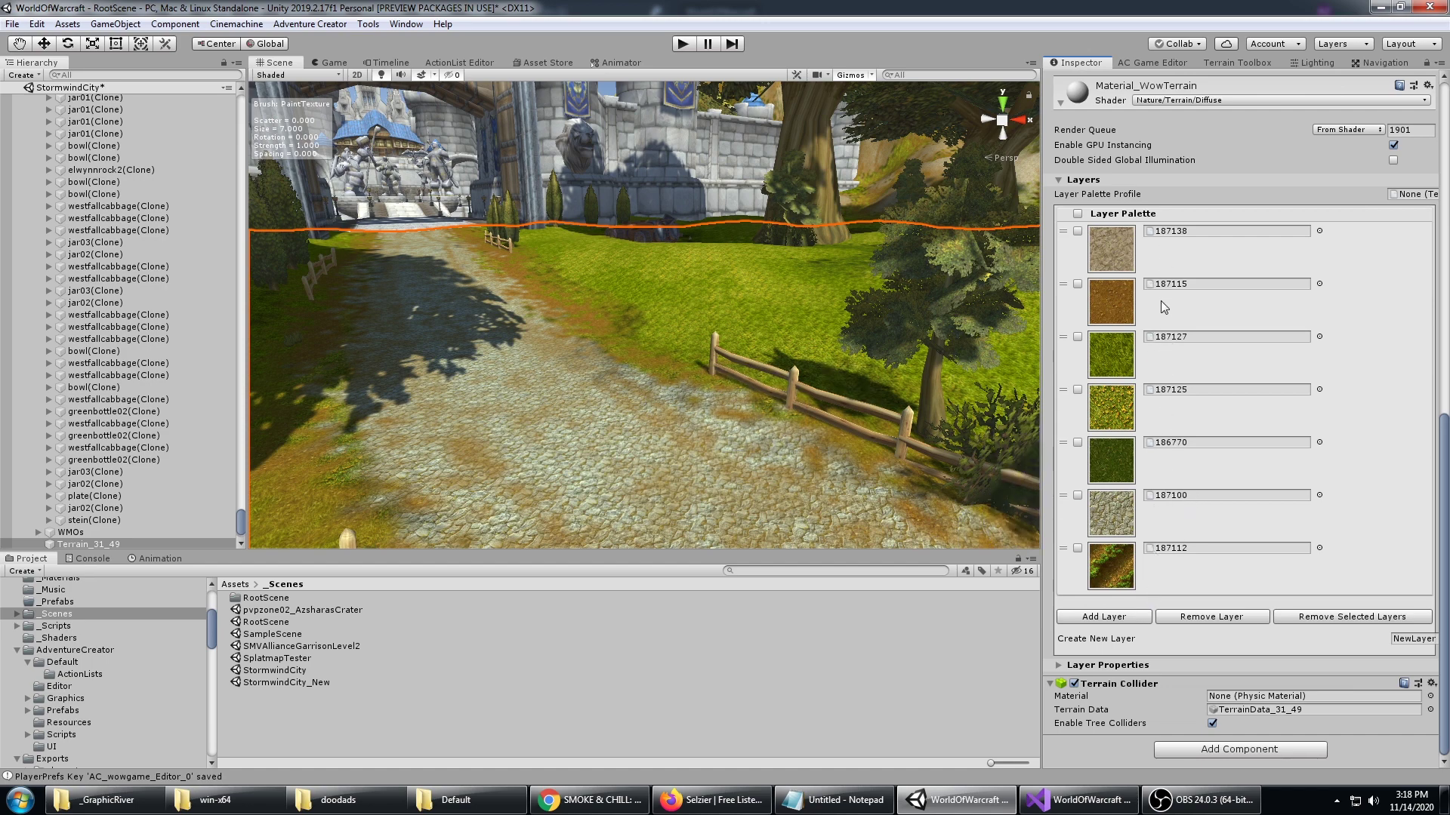
left_click(1169, 509)
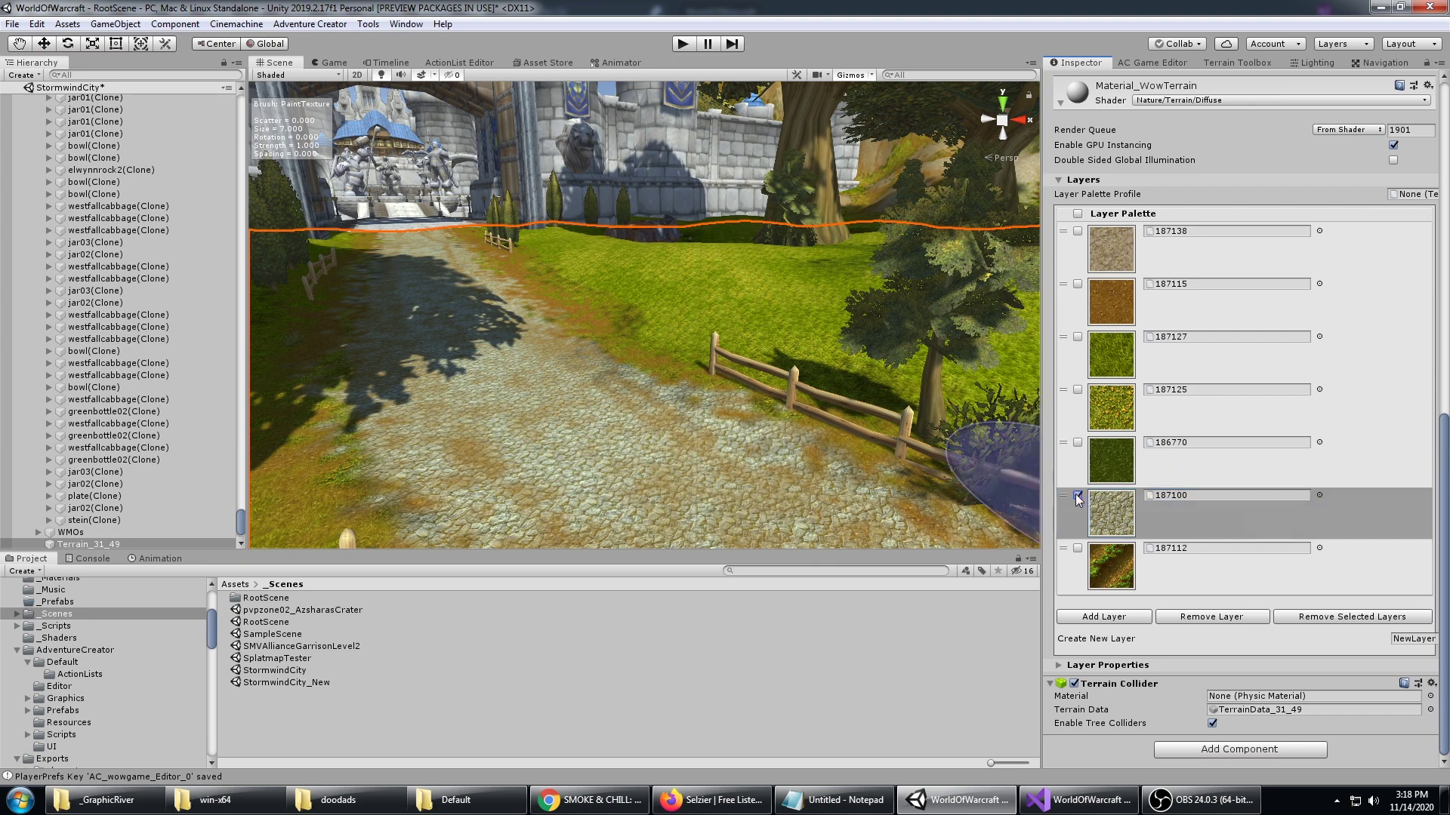
scroll(1223, 393, "up", 10)
scroll(1223, 392, "up", 3)
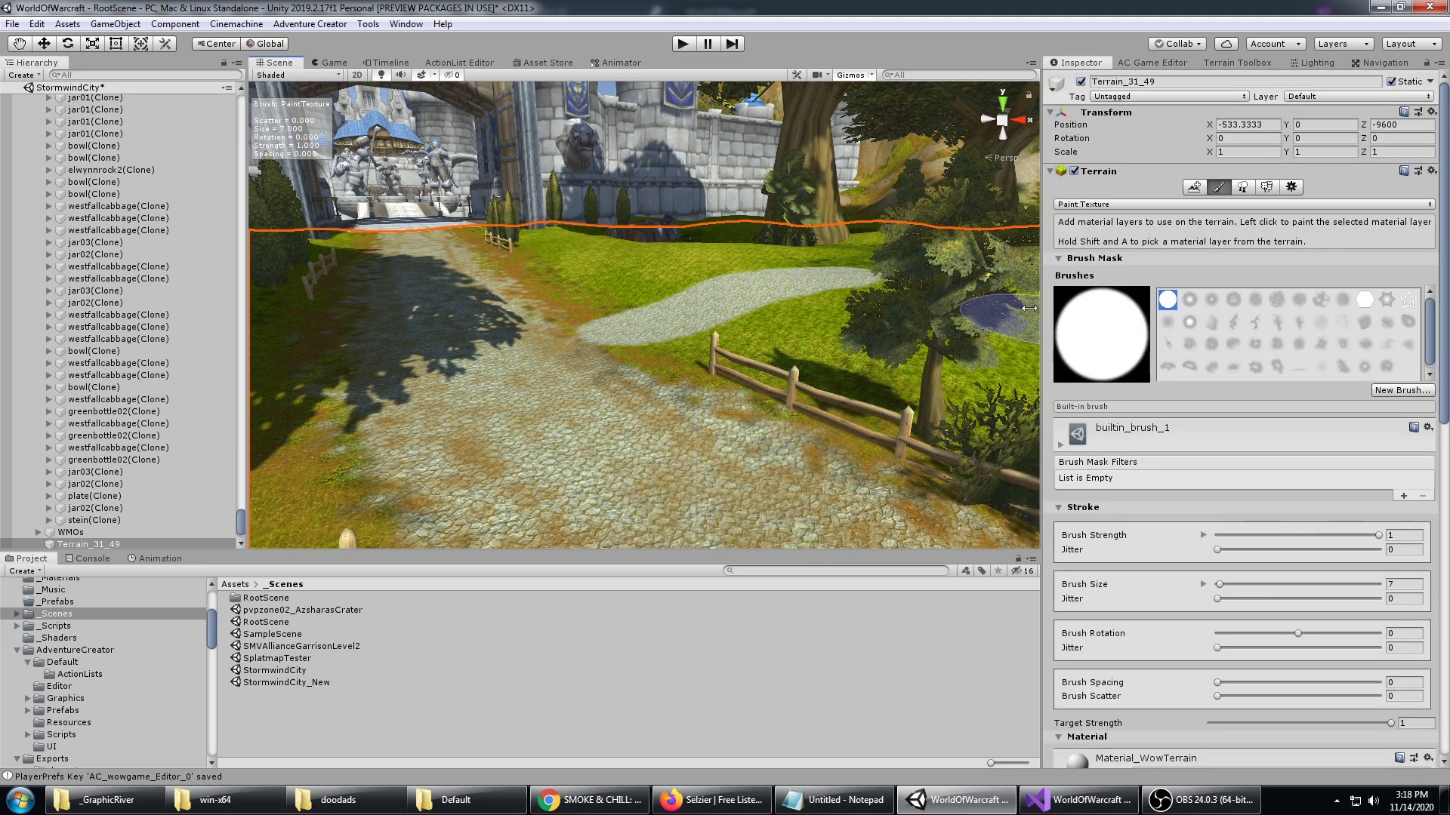
Step: Switch the terrain brush to Raise or Lower Terrain and undo the last terrain edit
left_click(1198, 188)
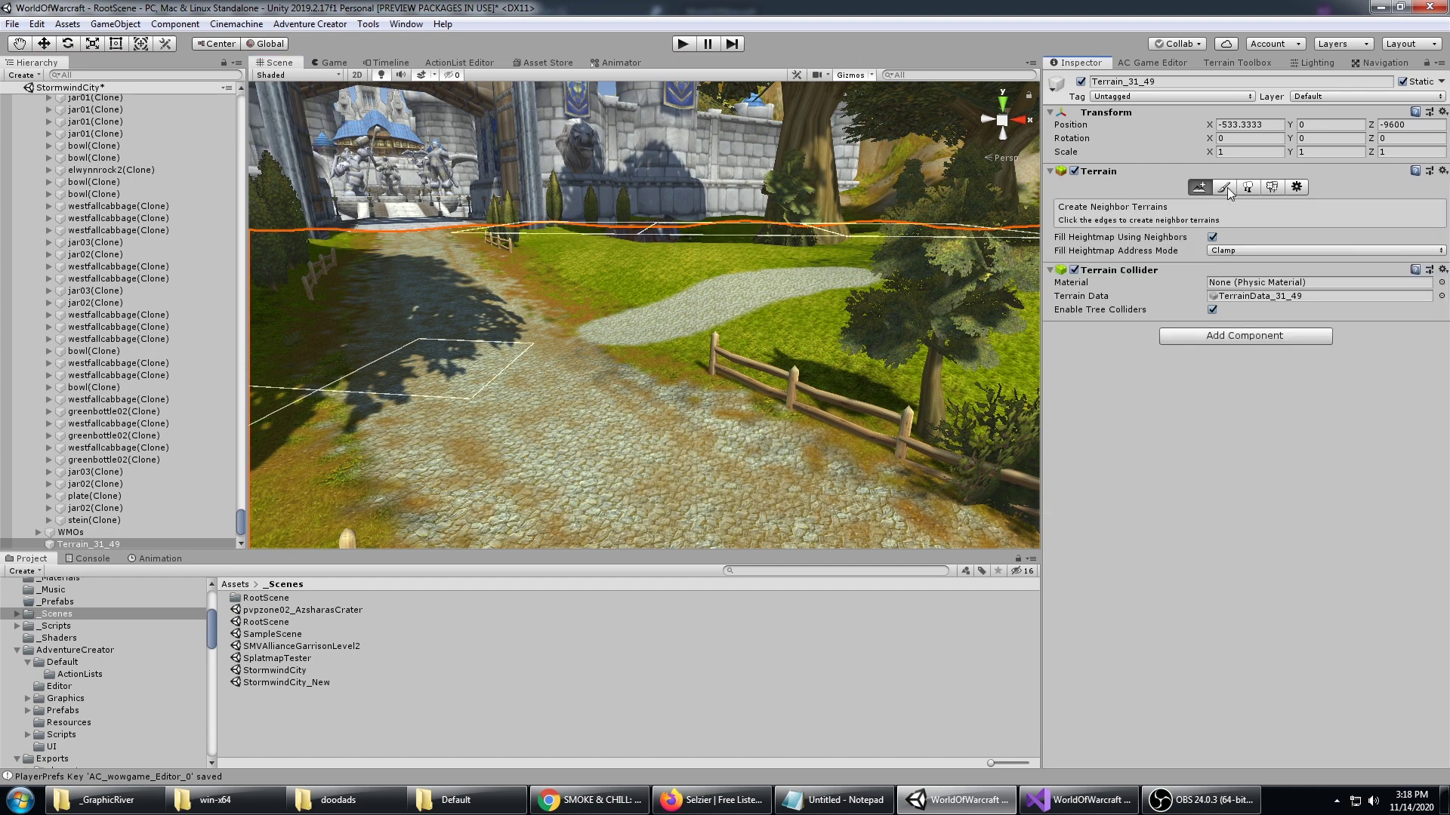
left_click(1227, 190)
left_click(1141, 205)
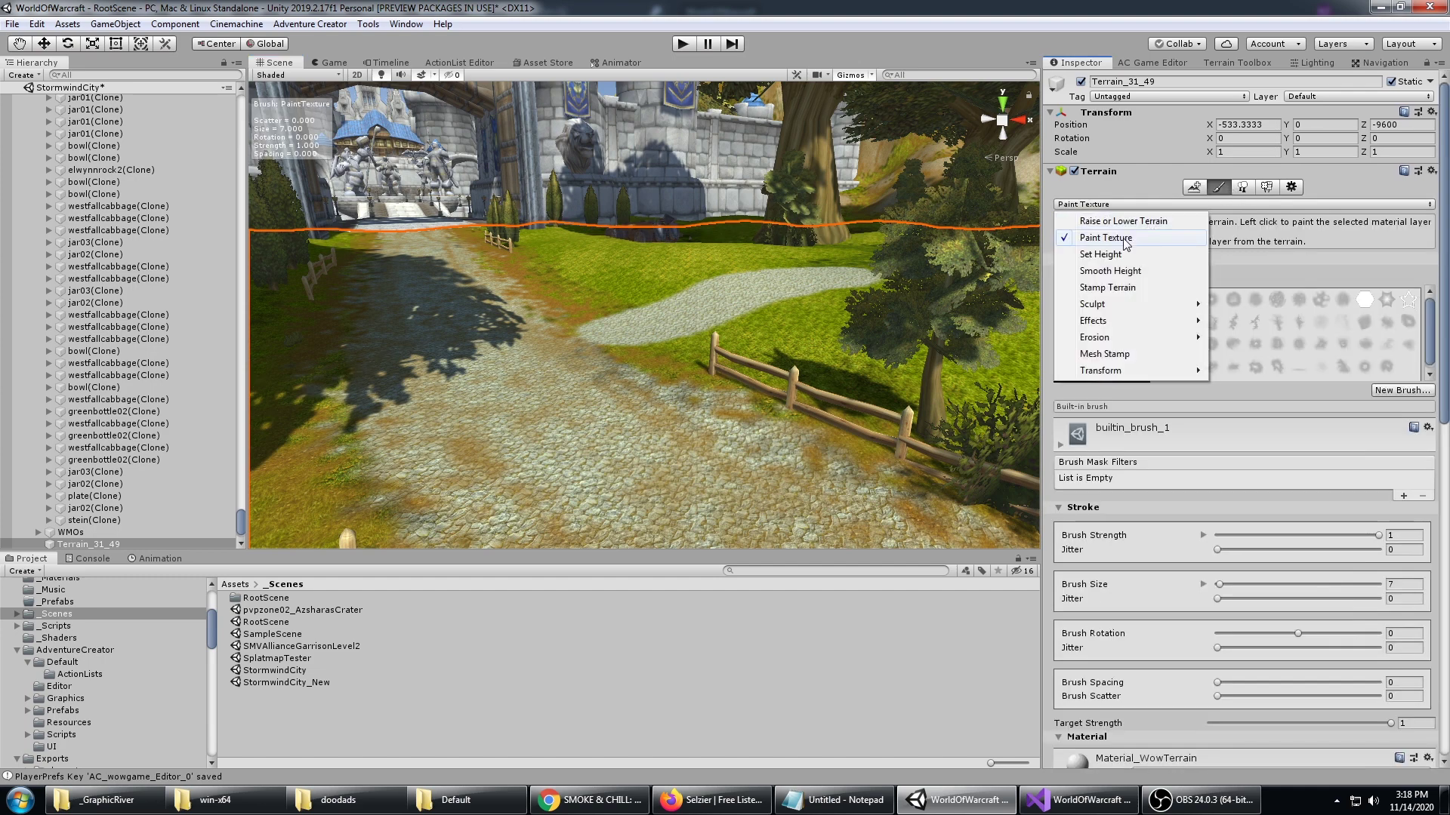
left_click(1132, 221)
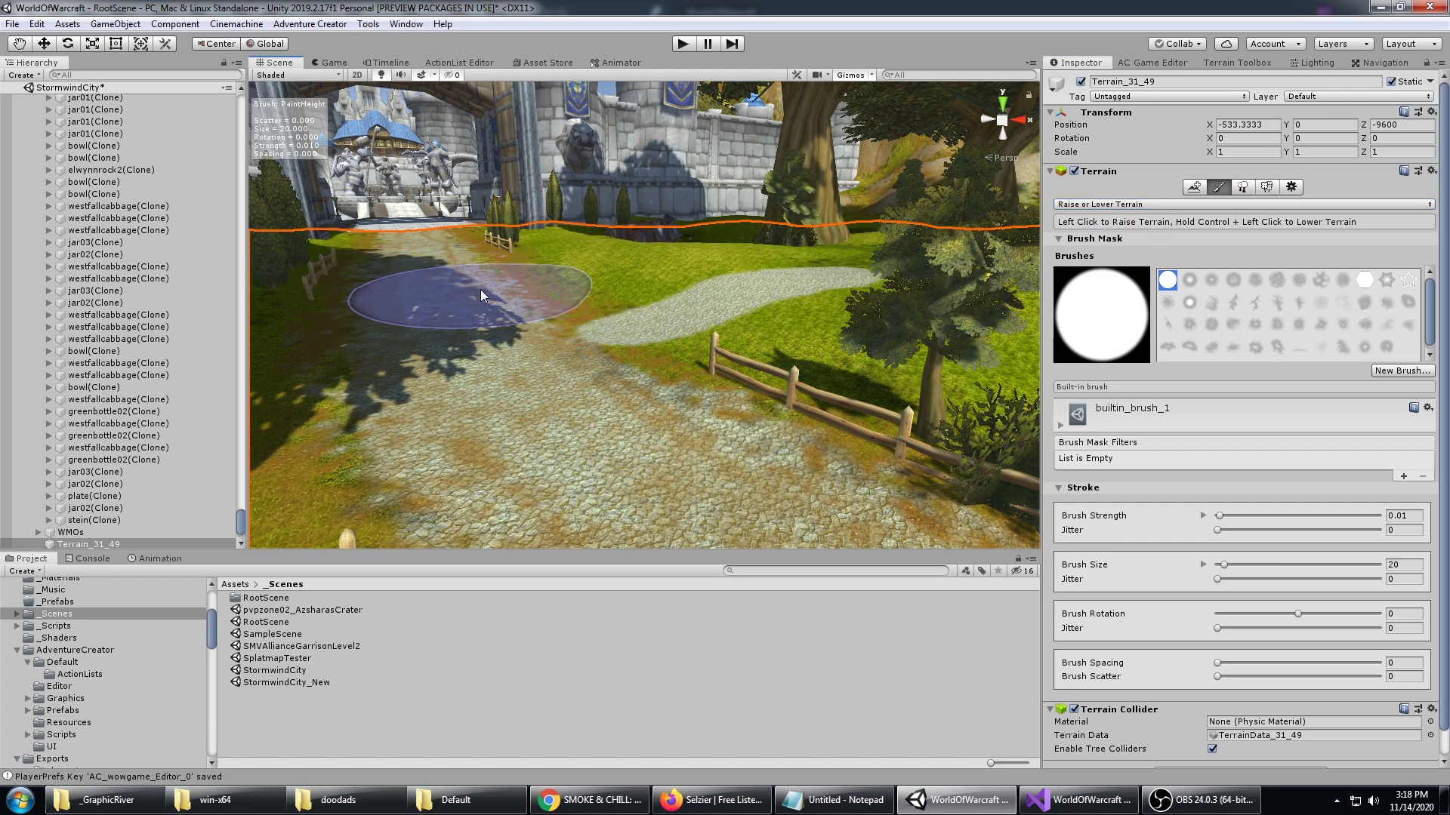
key("ctrl+z")
Step: Start the play test, and open and close the player's backpack
mouse_move(770, 296)
right_mouse_down()
mouse_move(757, 279)
mouse_move(684, 278)
mouse_move(649, 222)
right_mouse_up()
key("w")
key("e")
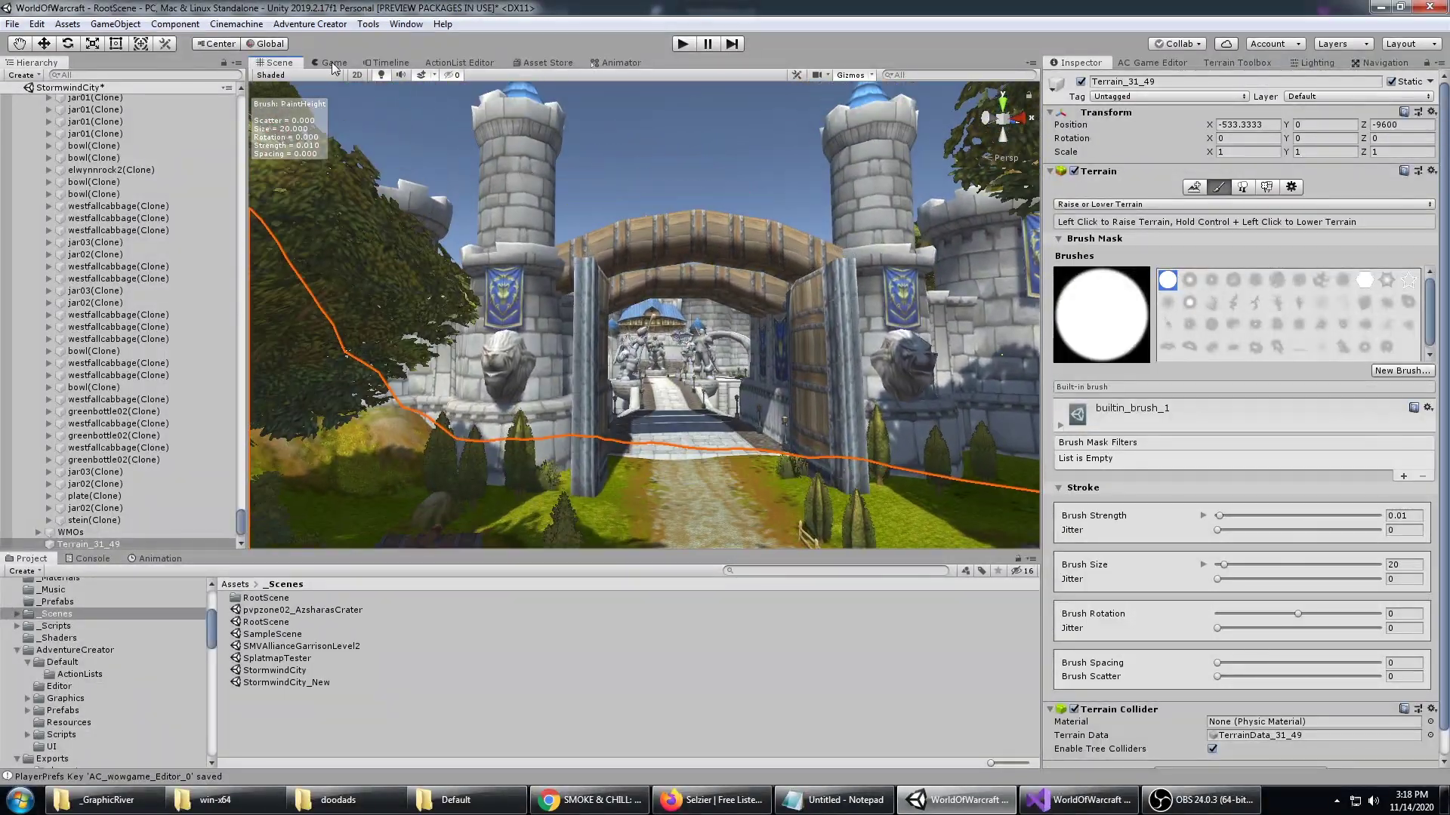
left_click(682, 45)
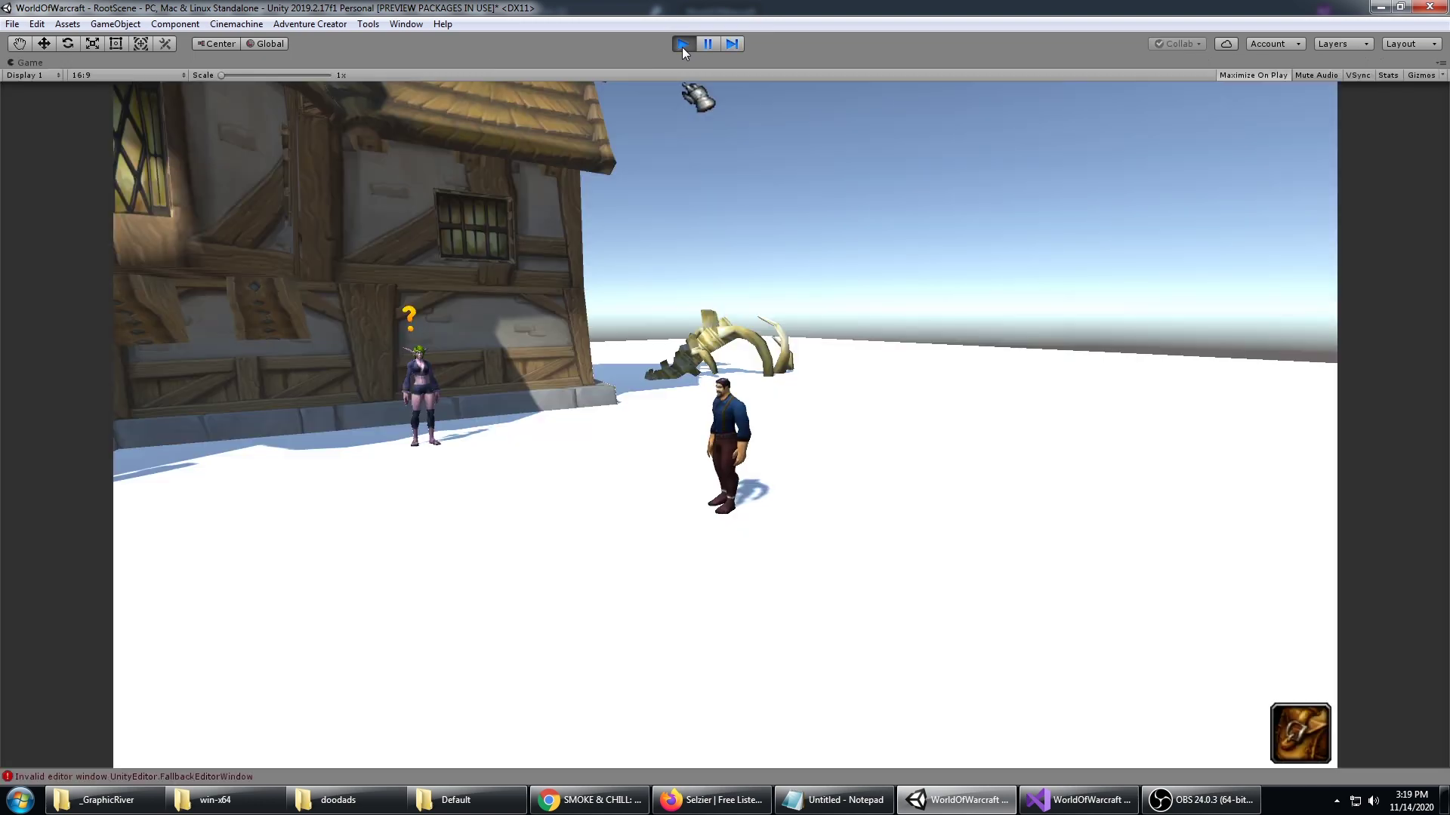
left_click(1292, 740)
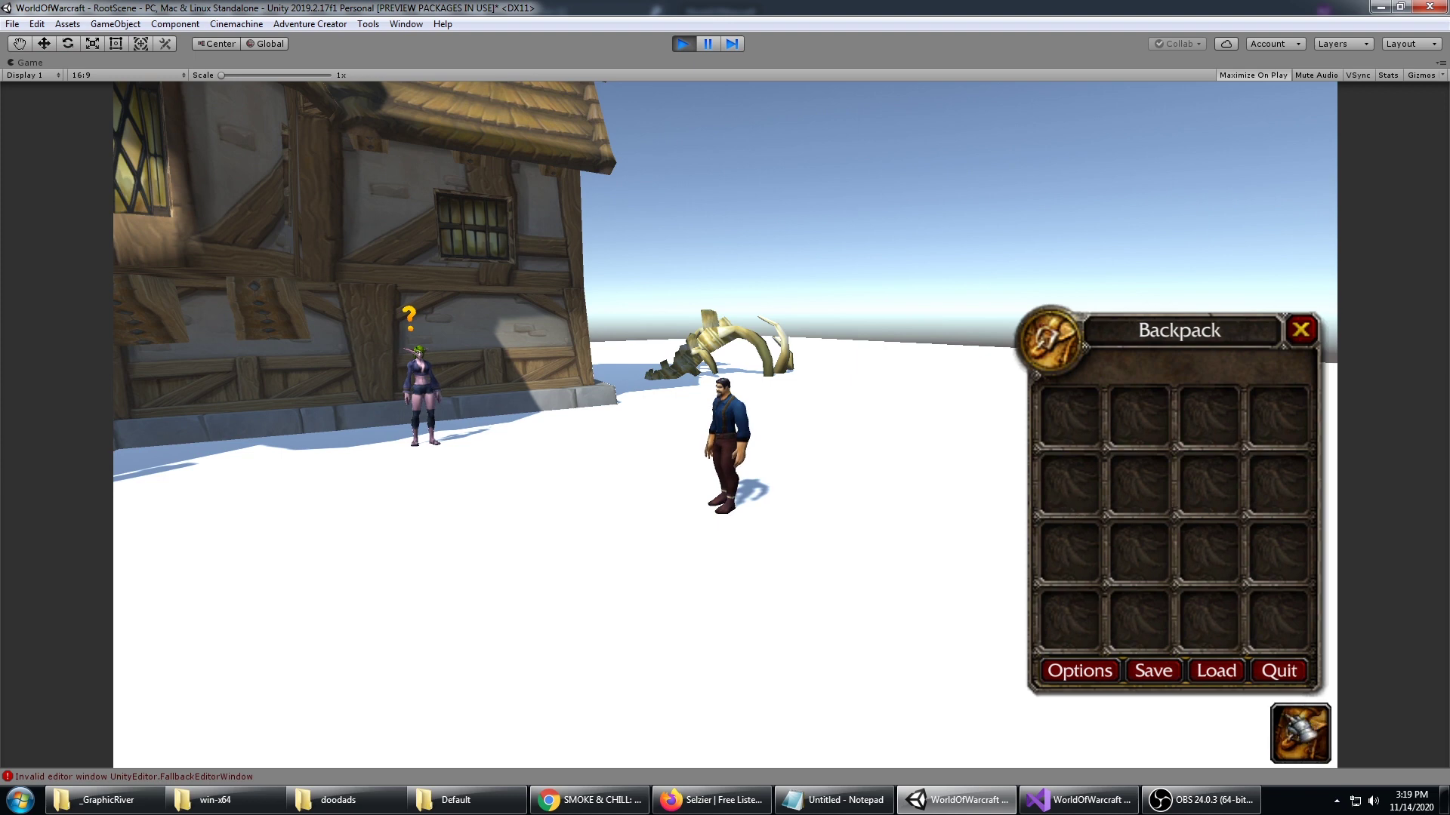
left_click(1286, 718)
Step: Have the player pick up the sword from the ground and use it from the backpack on Astarii Starseeker
left_click(387, 554)
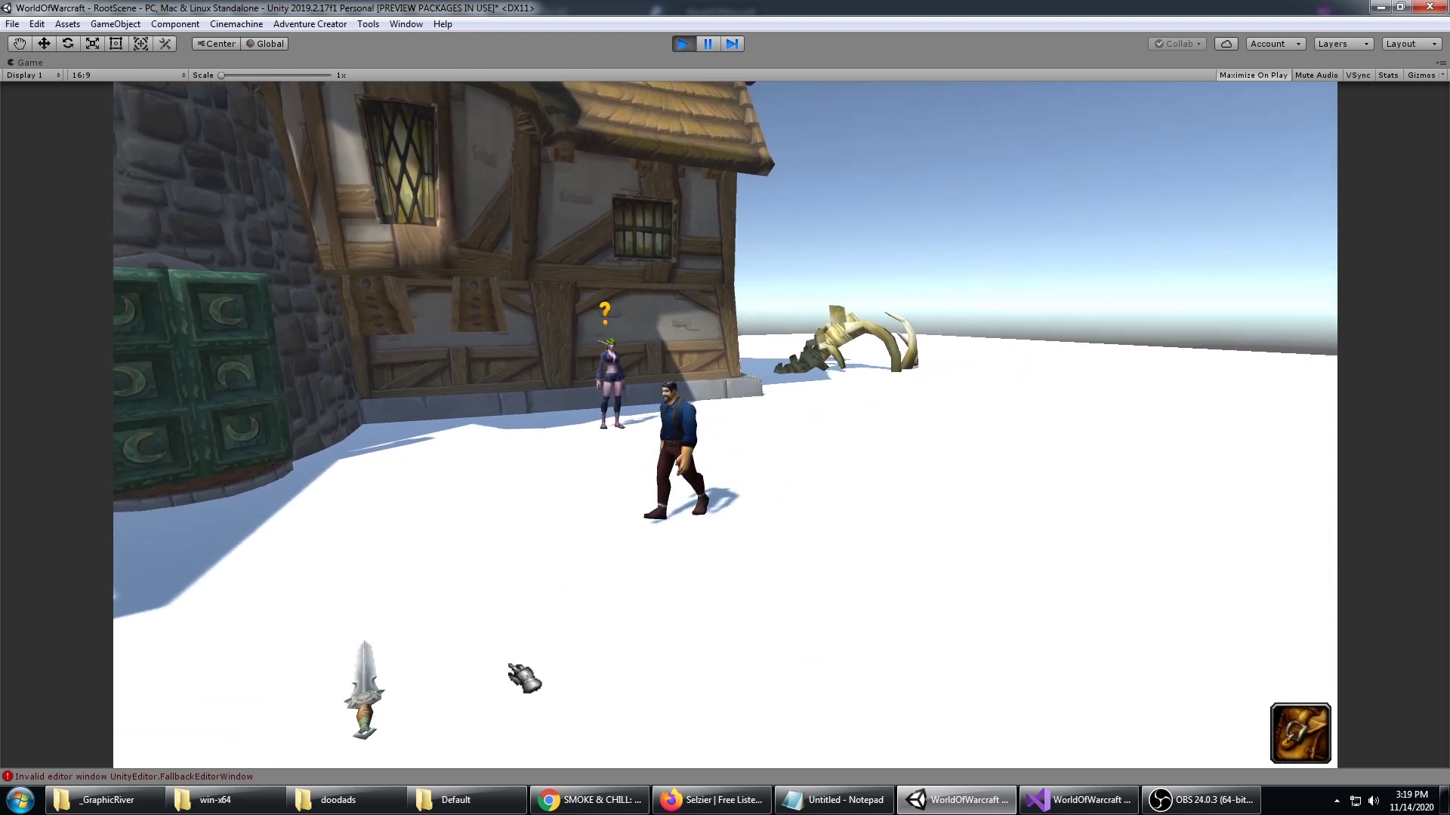
left_click(490, 654)
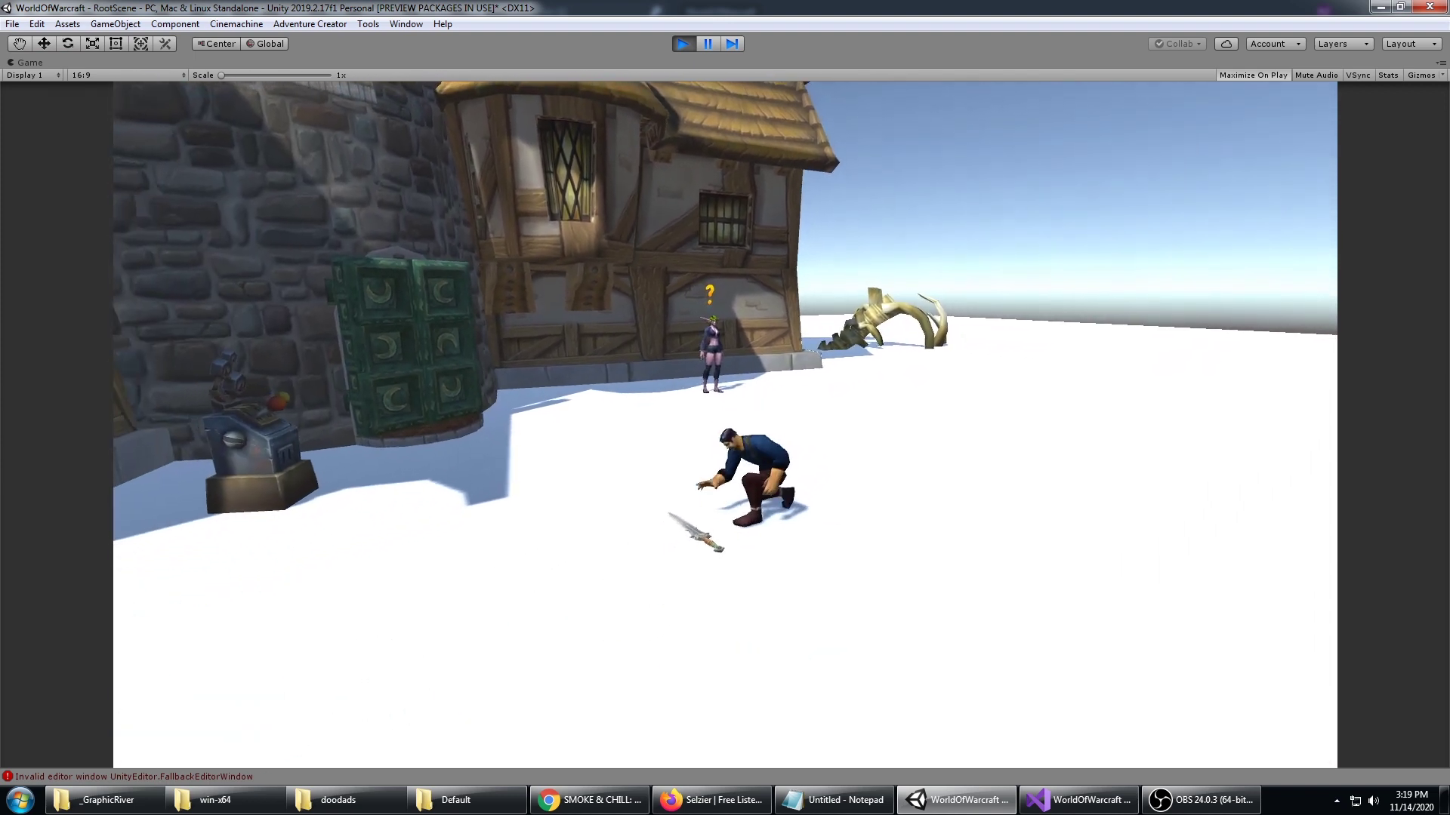
left_click(1307, 747)
left_click(1068, 415)
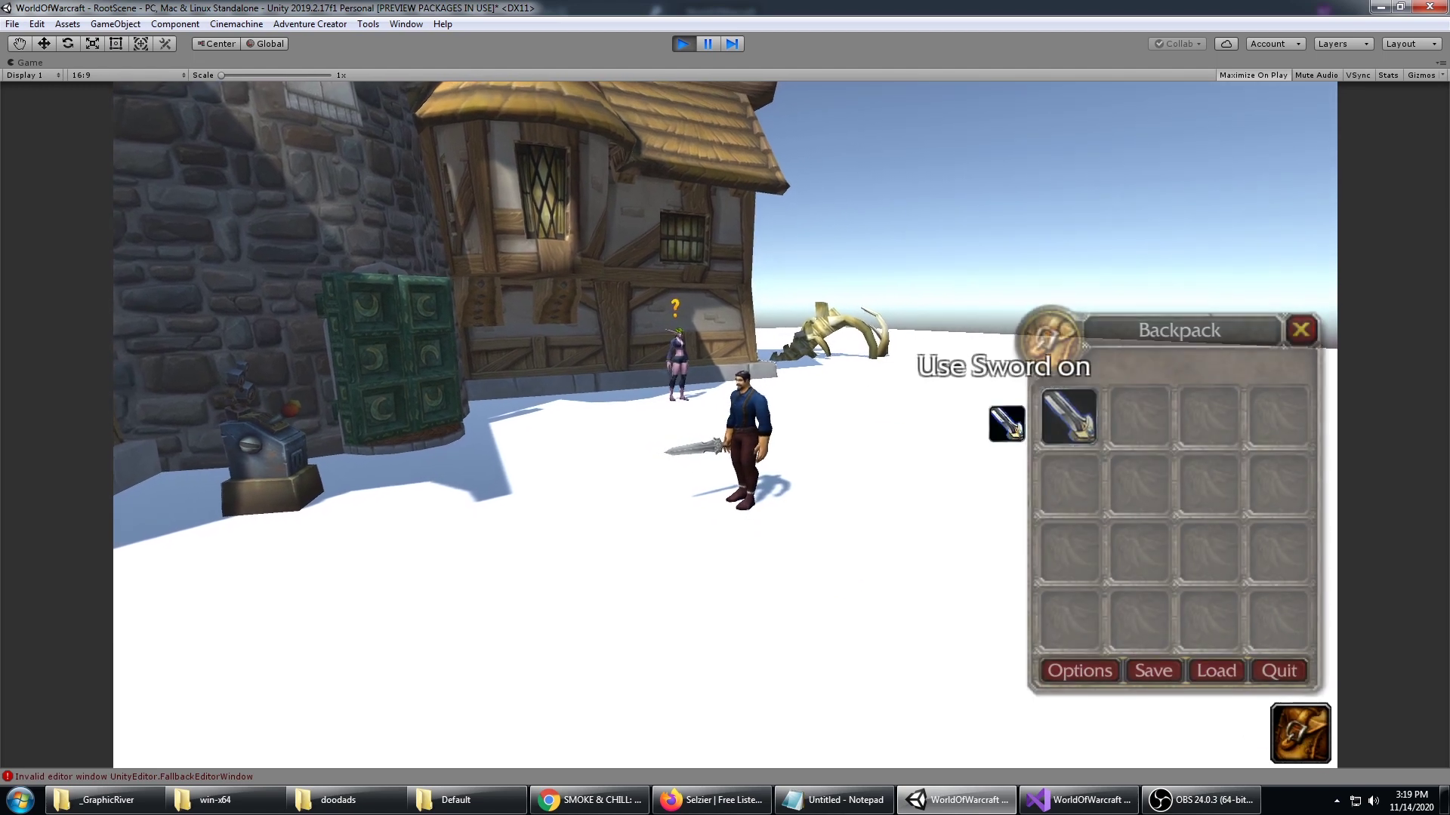
left_click(674, 361)
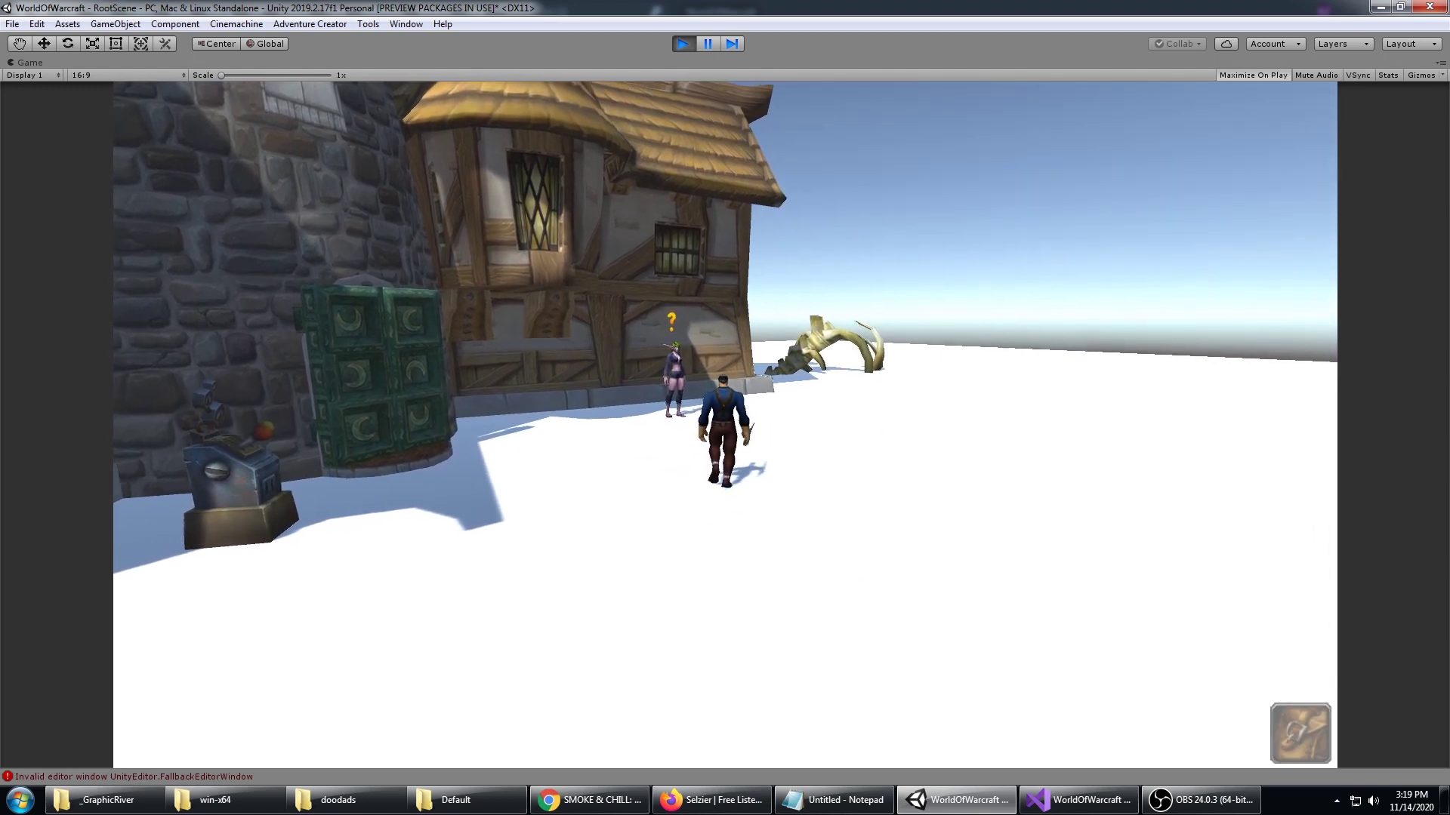